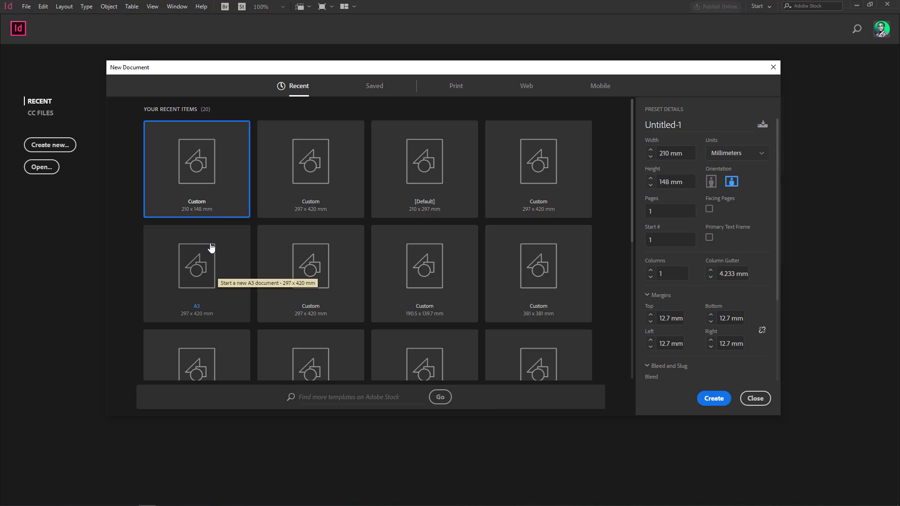
Create a portrait A3 document without facing pages and with a 3 mm bleed on all sides
click(203, 276)
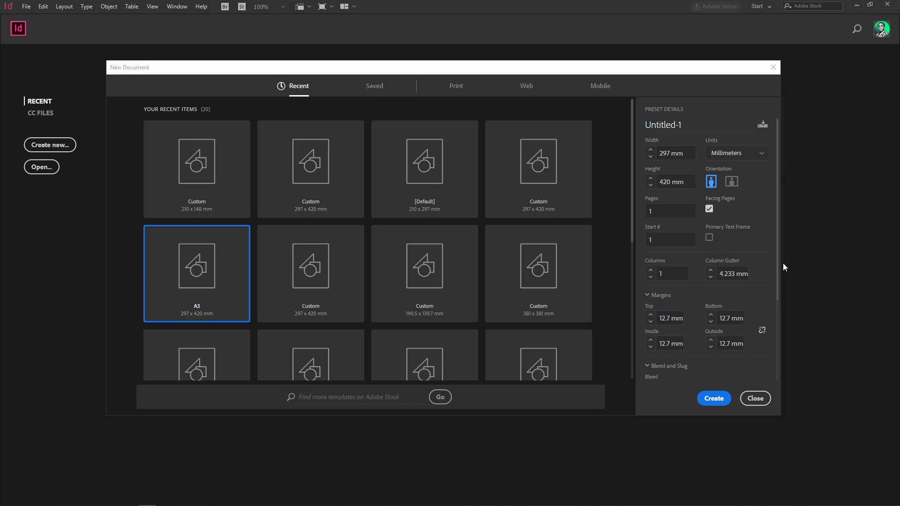
click(710, 211)
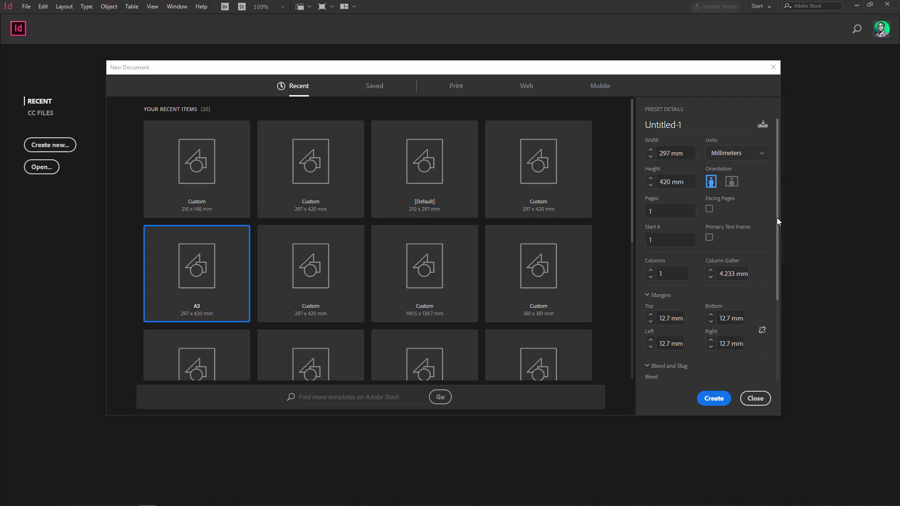
mouse_move(778, 218)
mouse_down()
mouse_move(778, 227)
mouse_move(778, 215)
mouse_up()
drag(778, 223, 784, 268)
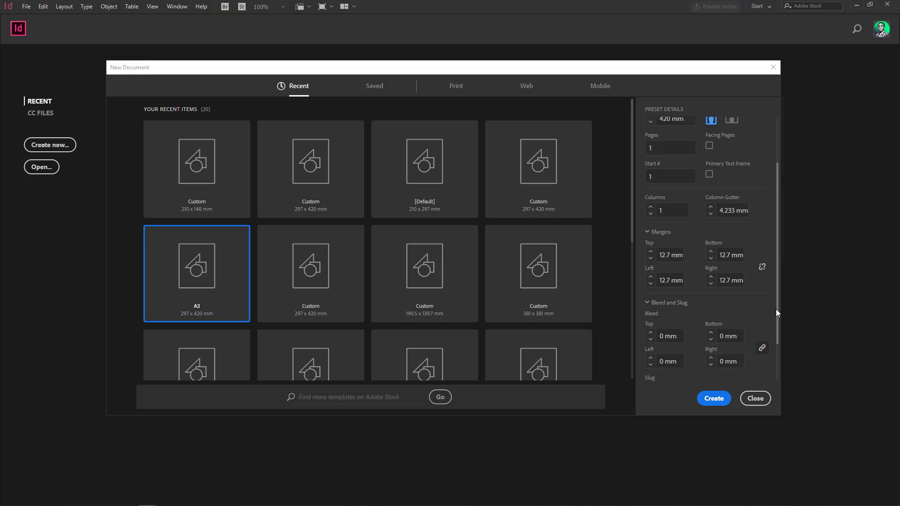
drag(778, 315, 780, 350)
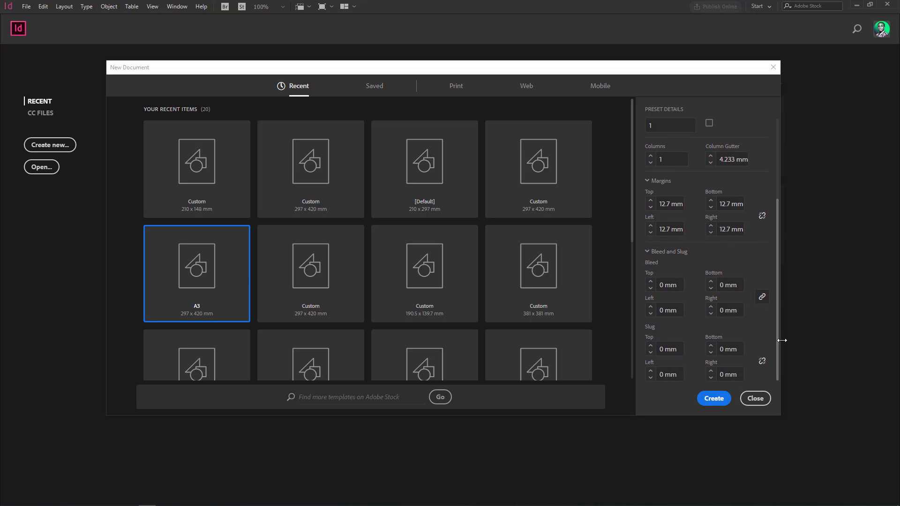
click(665, 283)
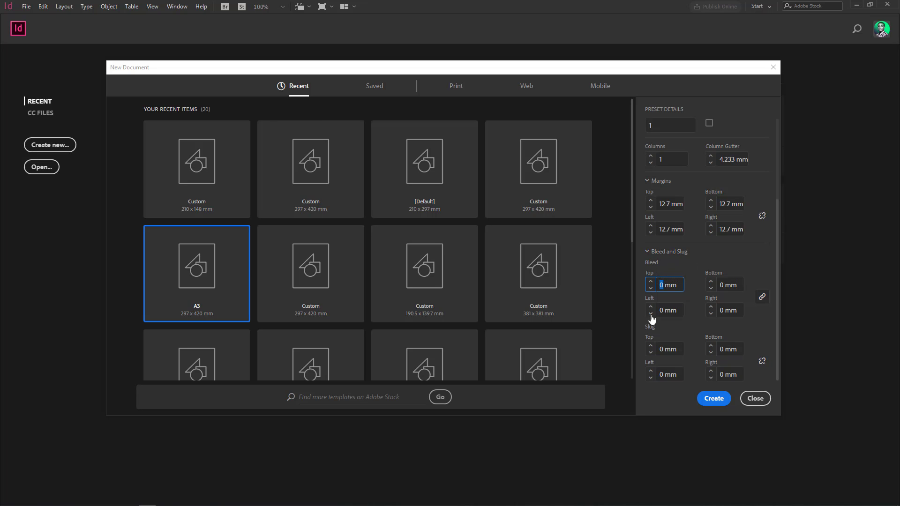
text(3)
key(Tab)
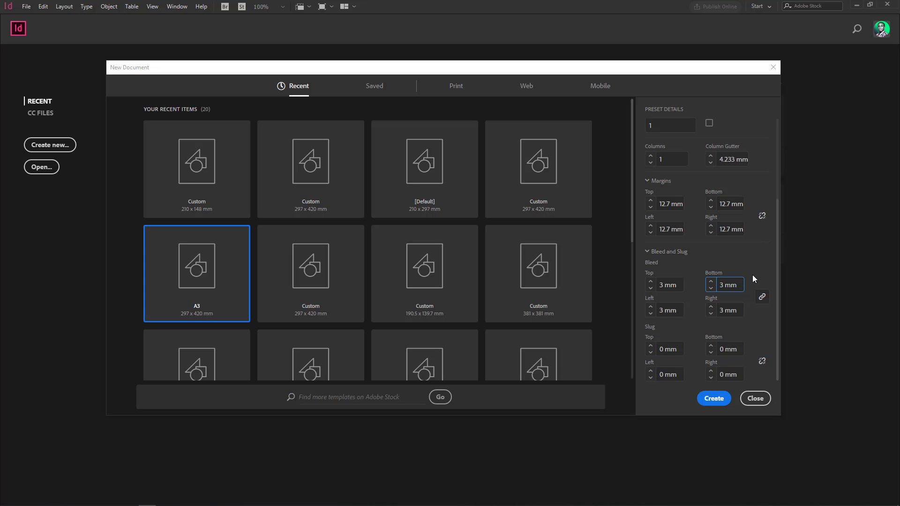
click(715, 400)
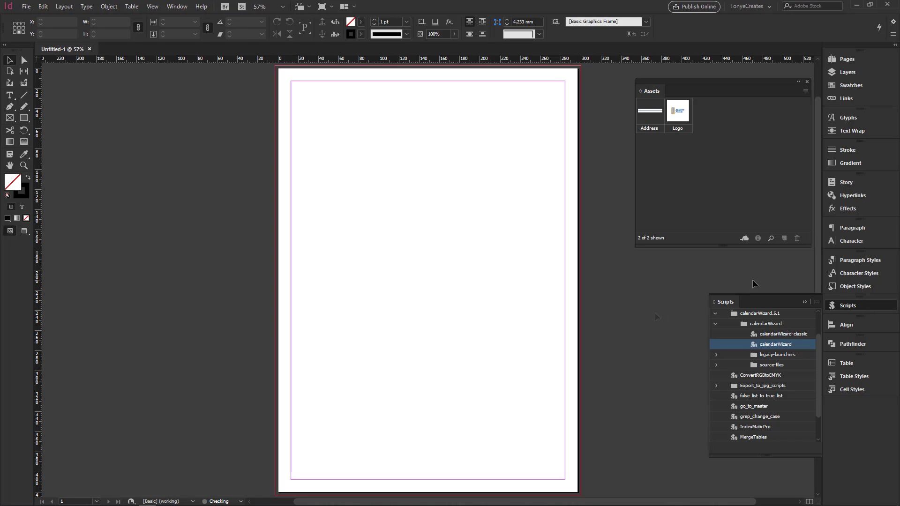
Collapse the Scripts panel, and set the page's top margin to 170 mm and bottom margin to 30 mm
click(805, 302)
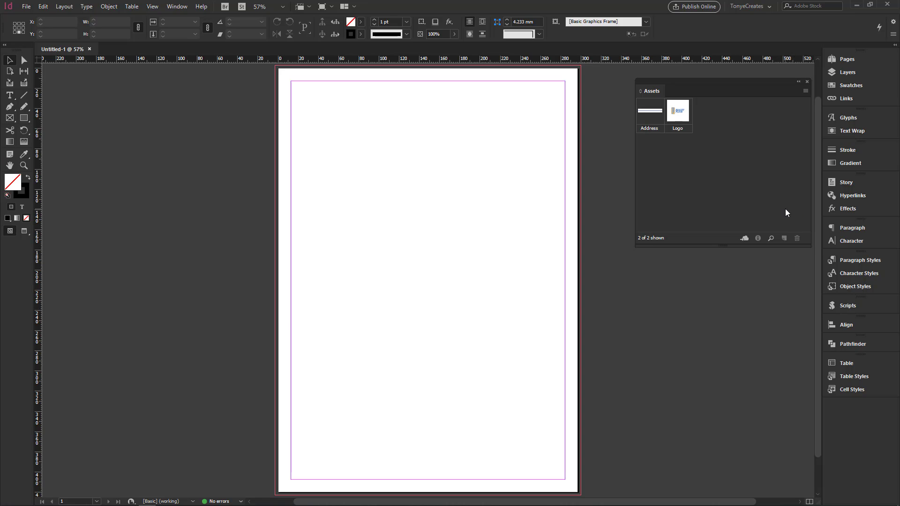
click(65, 9)
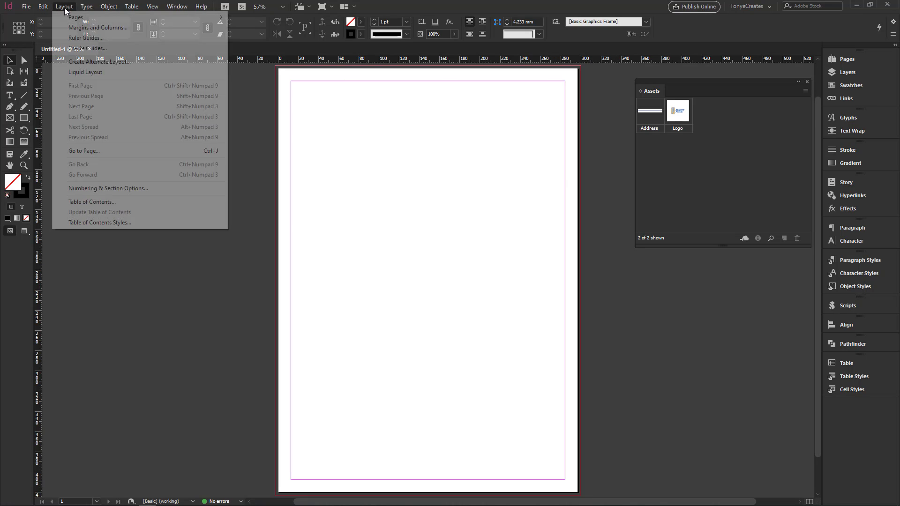
click(133, 28)
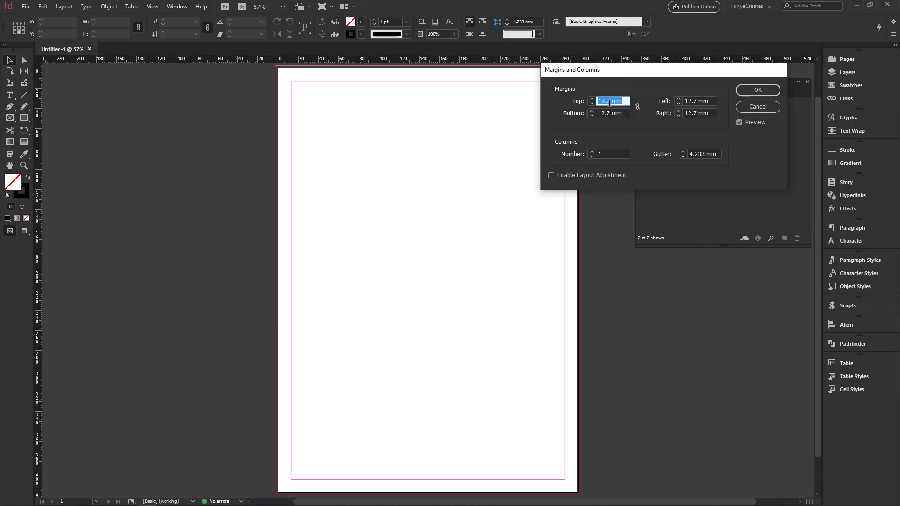
drag(647, 75, 563, 72)
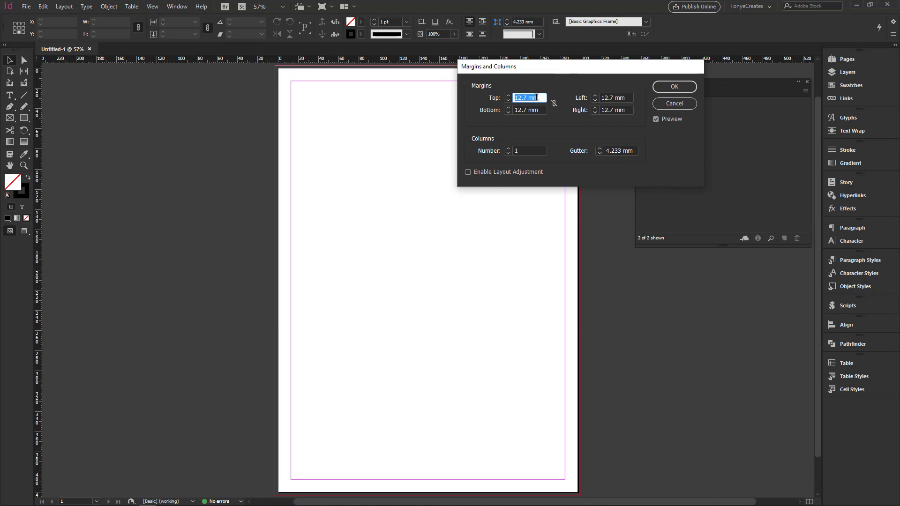
text(170)
key(Tab)
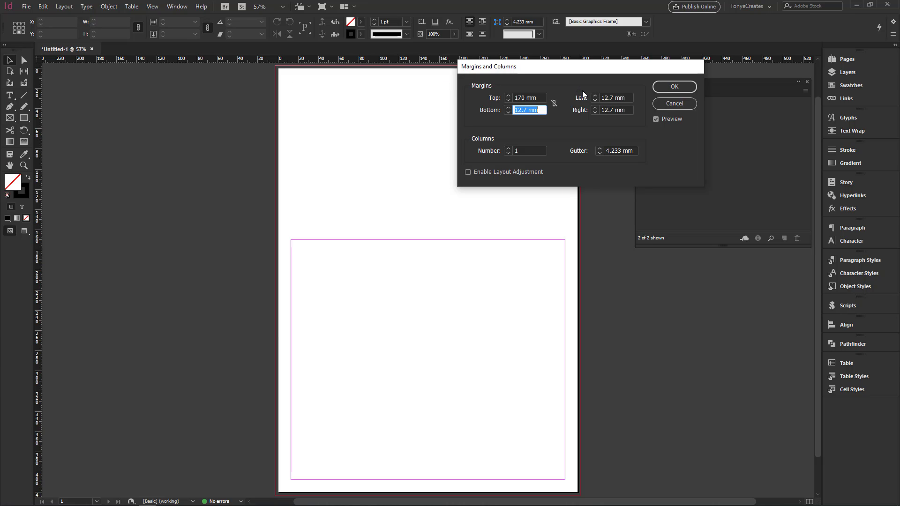
text(30)
key(Tab)
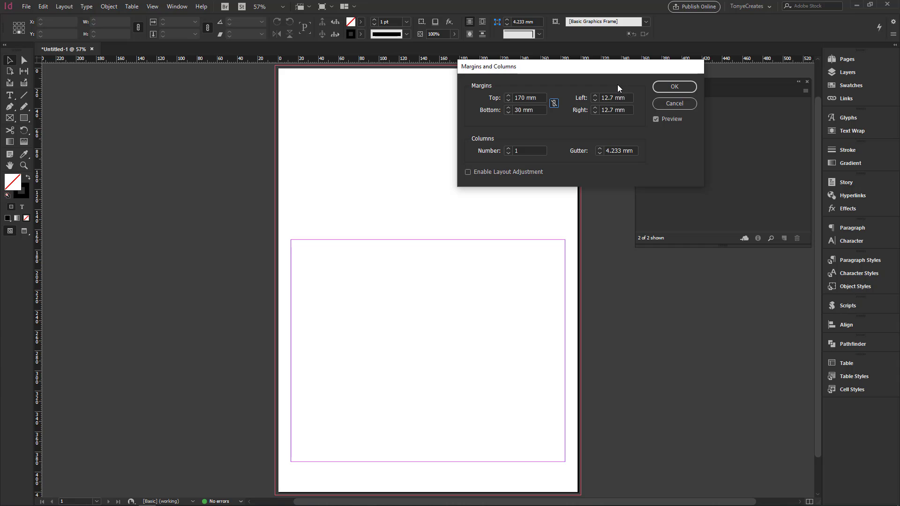
Set the left and right margins to 18 mm each and apply the margin settings
click(631, 97)
drag(628, 97, 579, 90)
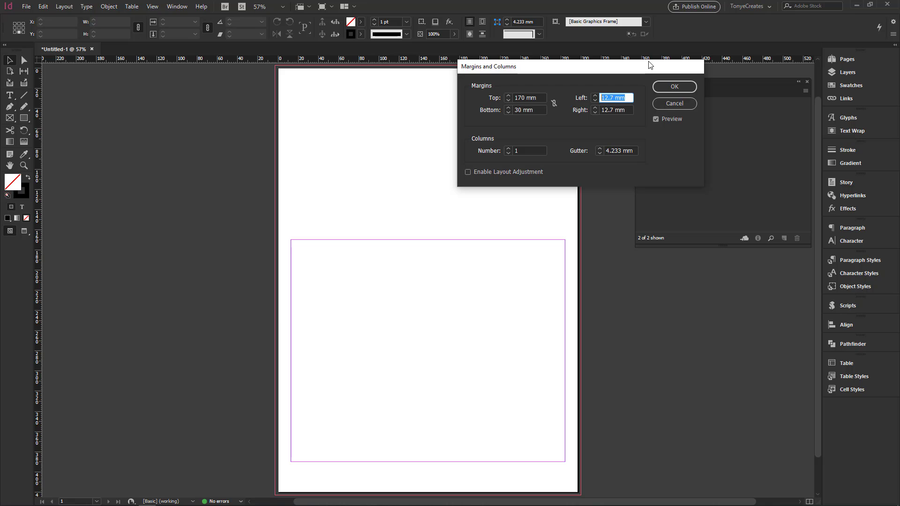
text(18)
key(Tab)
text(1)
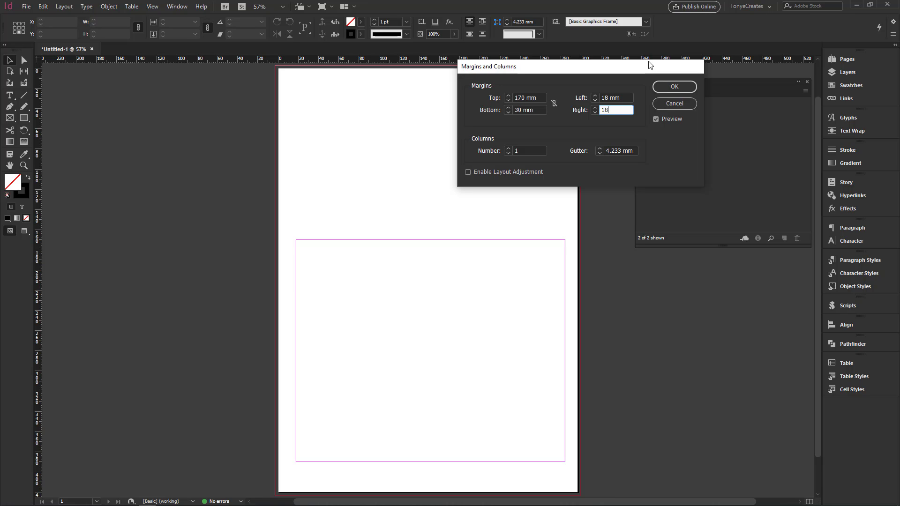
key(Tab)
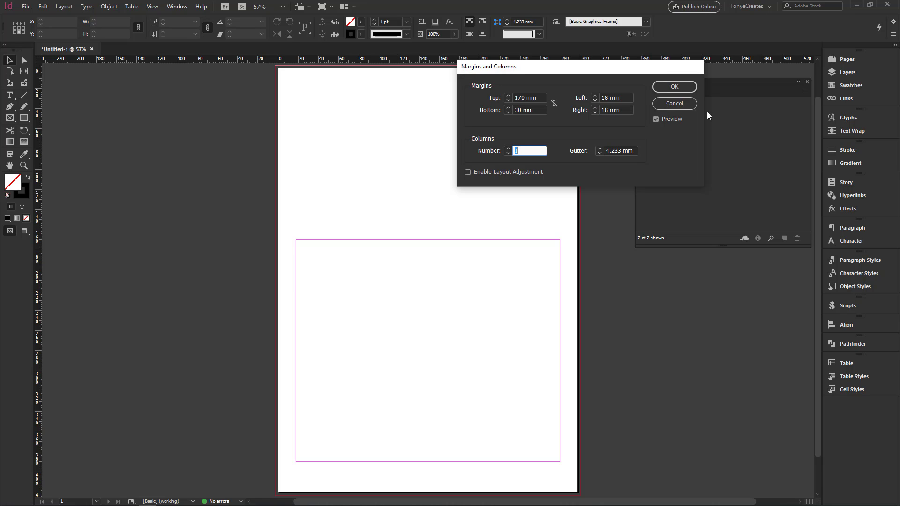
click(674, 87)
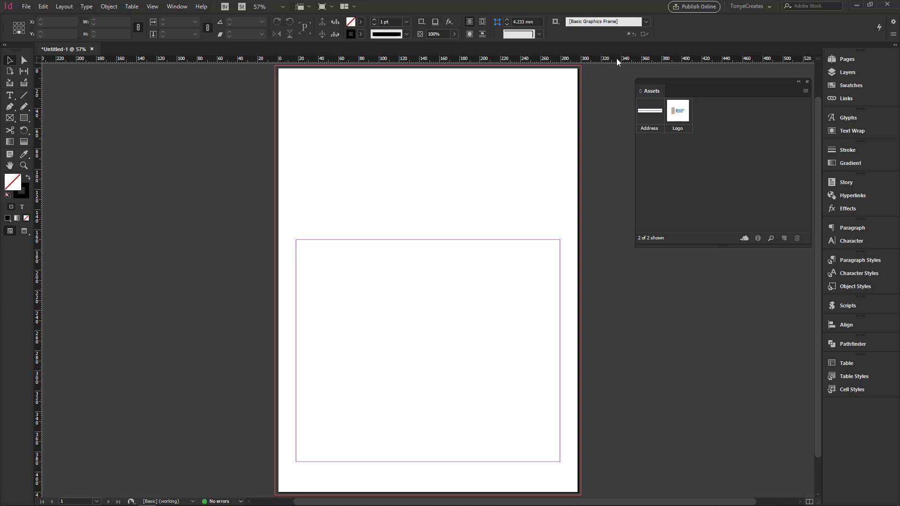
Add two horizontal ruler guides across the upper page, at Y 20 mm and Y 163 mm
drag(617, 60, 612, 88)
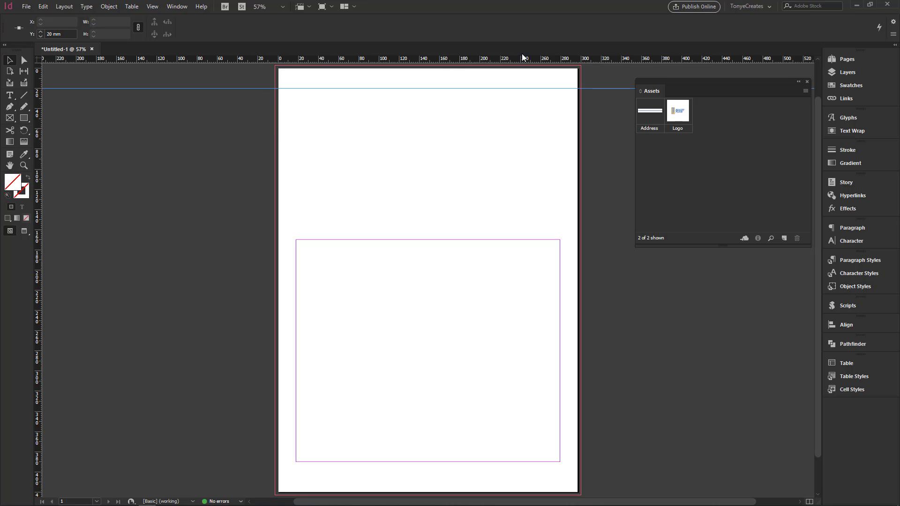
drag(621, 58, 617, 229)
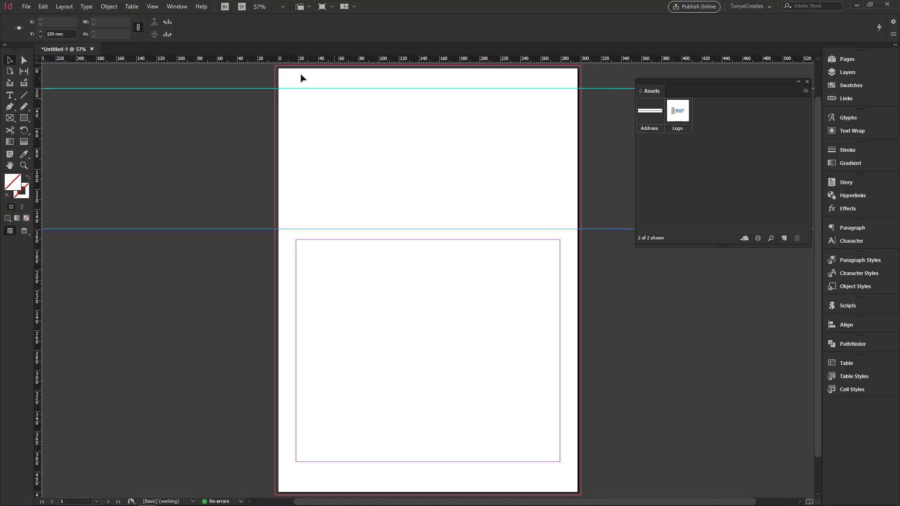
click(53, 34)
key(BackSpace)
key(BackSpace)
text(63)
key(Return)
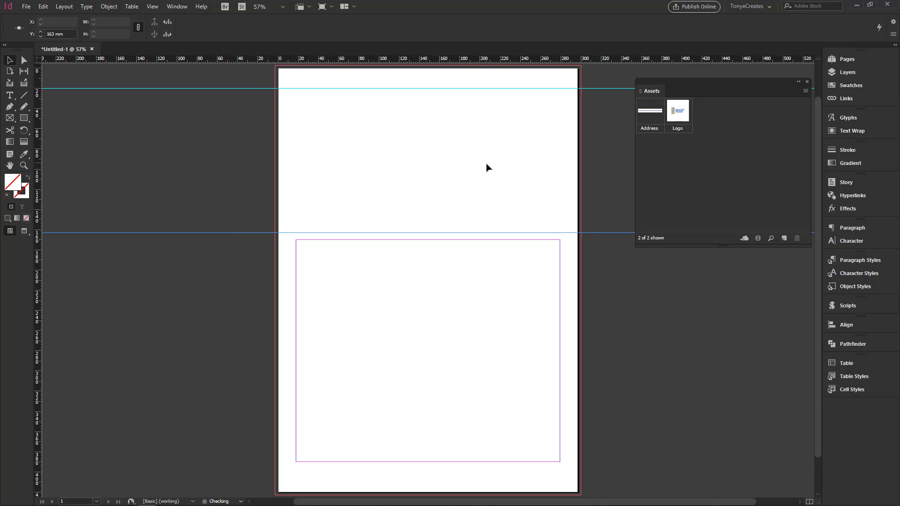
Add vertical guides on the side margins at 18 mm and 279 mm, and horizontal guides below the margin area at about 401 mm and 412 mm
drag(39, 243, 296, 221)
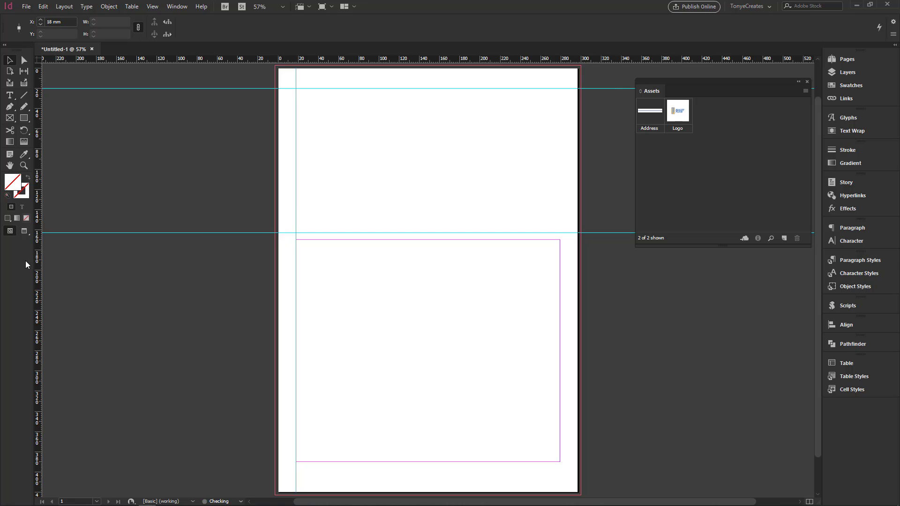
drag(39, 260, 561, 247)
drag(820, 300, 819, 334)
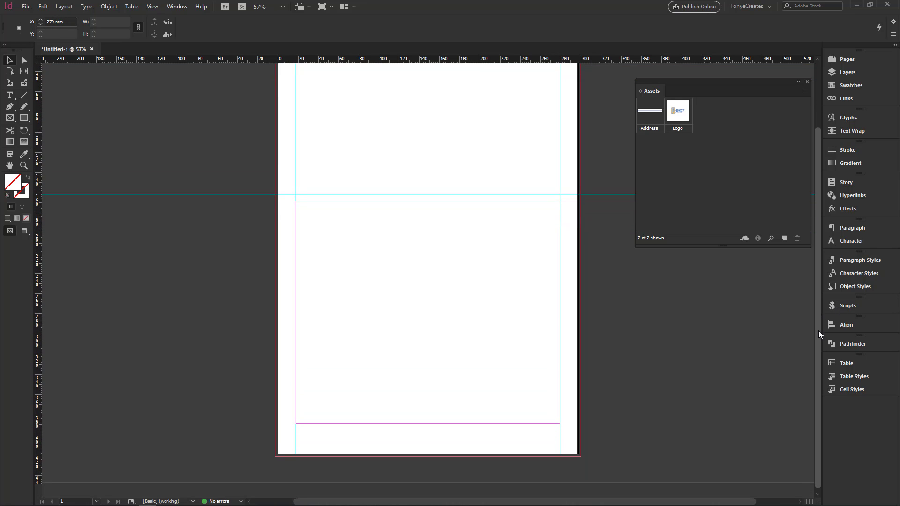
drag(622, 59, 608, 435)
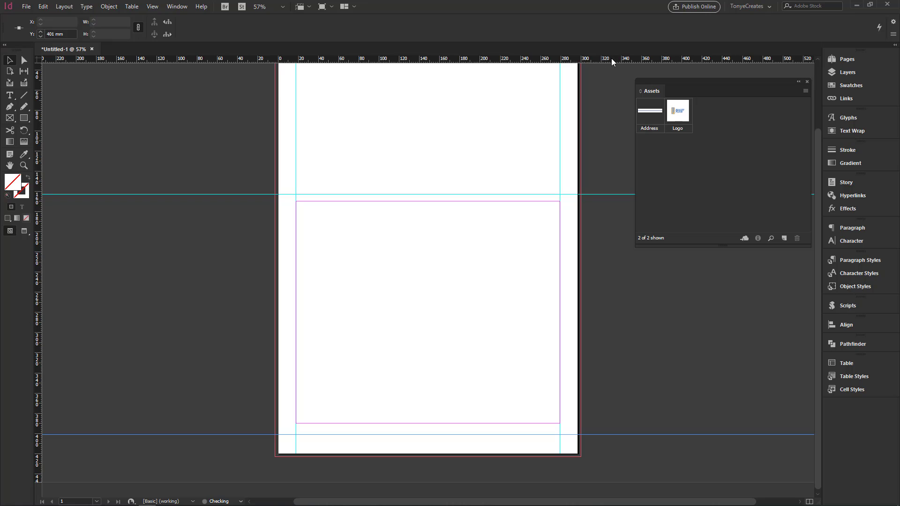
drag(612, 60, 634, 446)
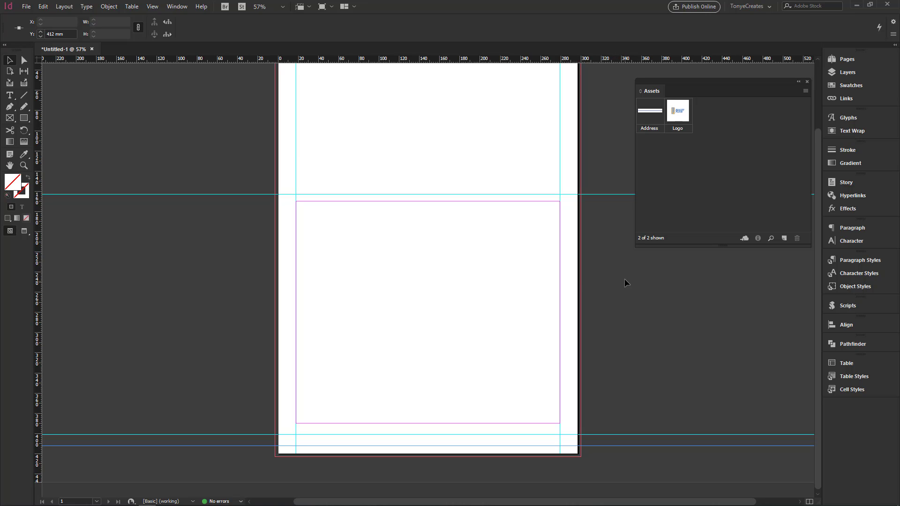
click(628, 337)
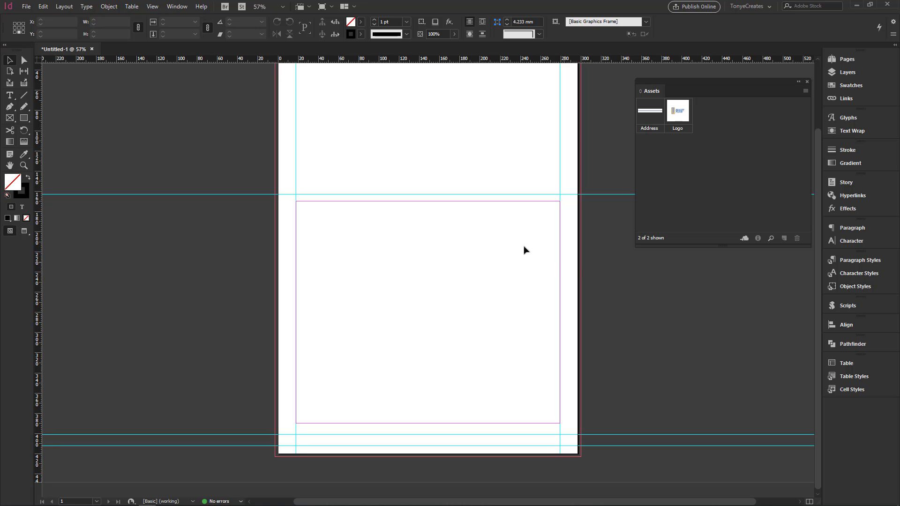
Draw a full-width rectangle frame from the page's top edge down to the 163 mm guide
drag(492, 165, 493, 204)
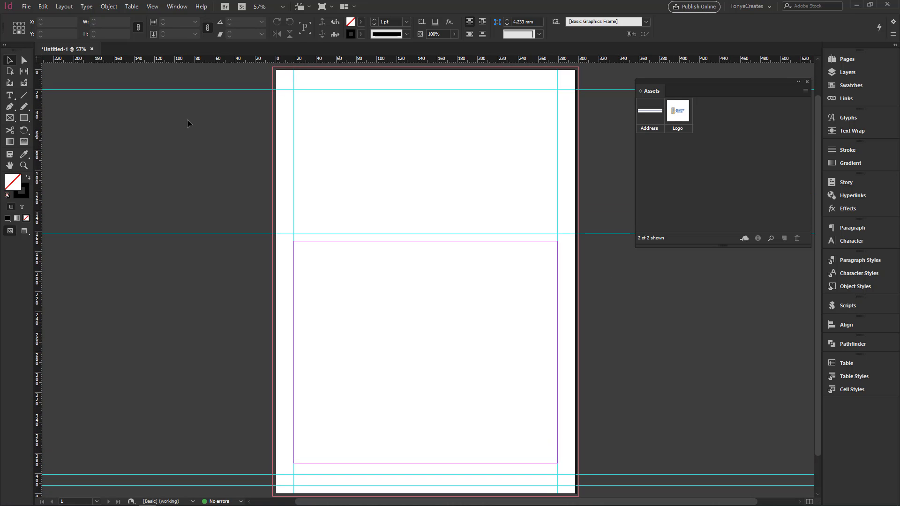
click(11, 119)
drag(277, 69, 578, 234)
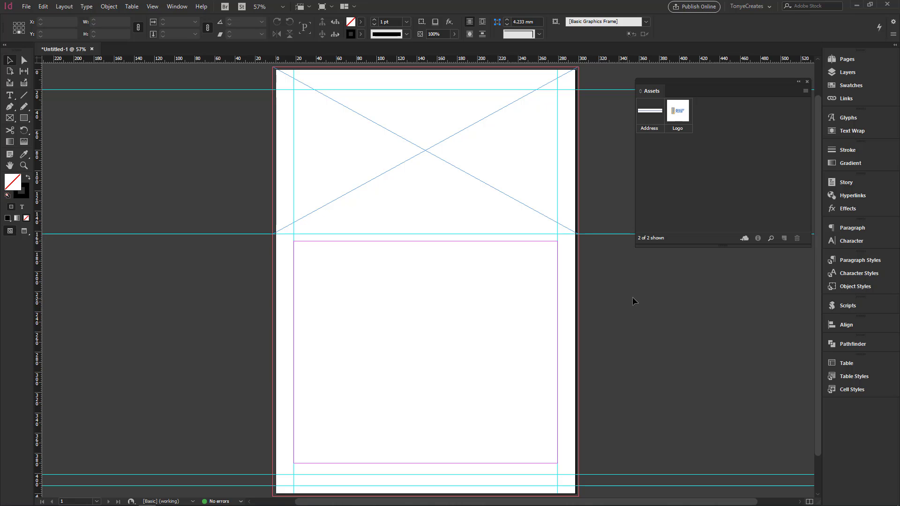
Show the Scripts panel and run the calendarWizard script
click(851, 306)
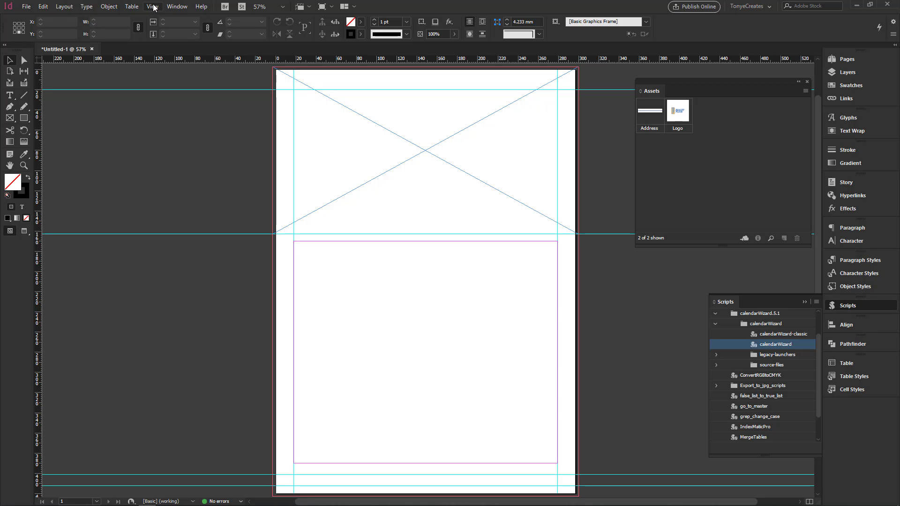
click(177, 6)
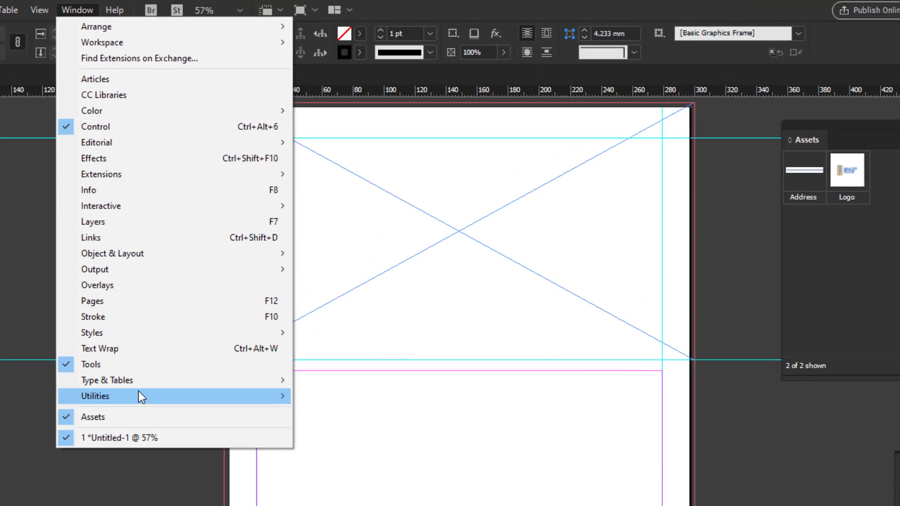
mouse_move(147, 396)
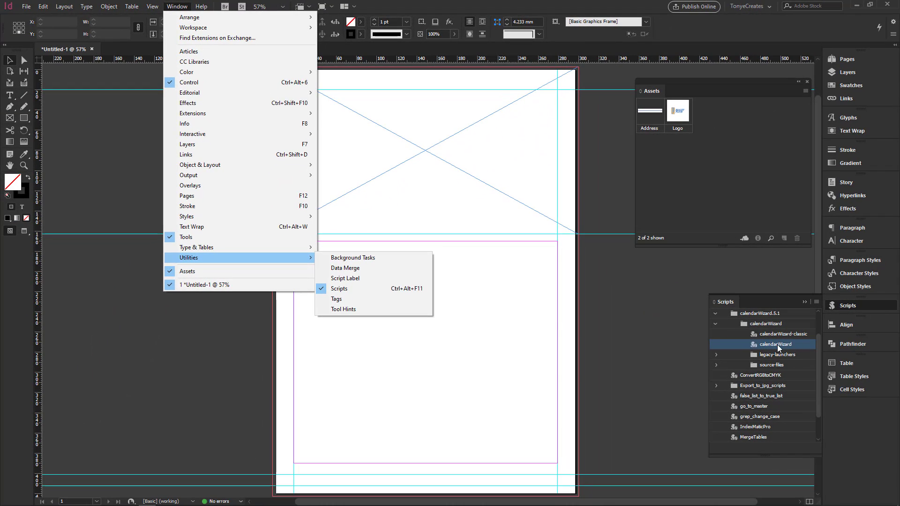
click(784, 303)
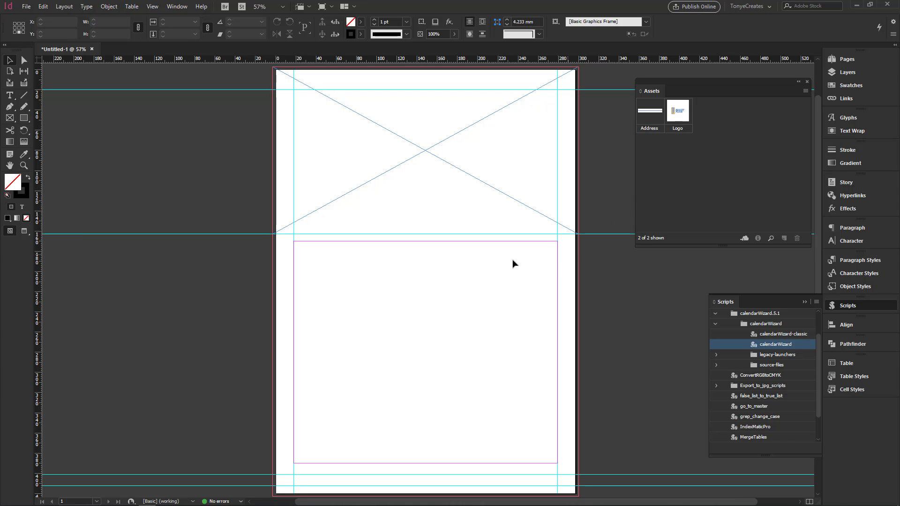
double_click(765, 345)
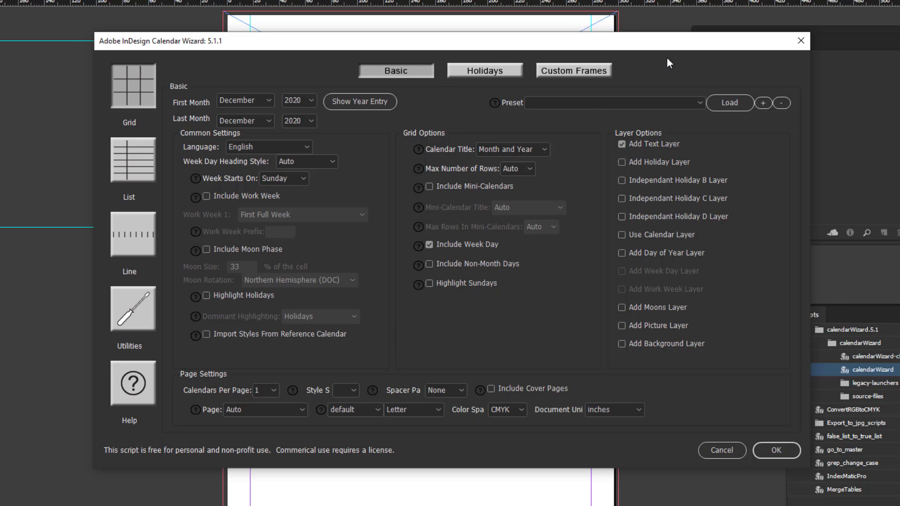
Set the calendar range from January 2021 to December 2021 in the Calendar Wizard
drag(672, 38, 603, 35)
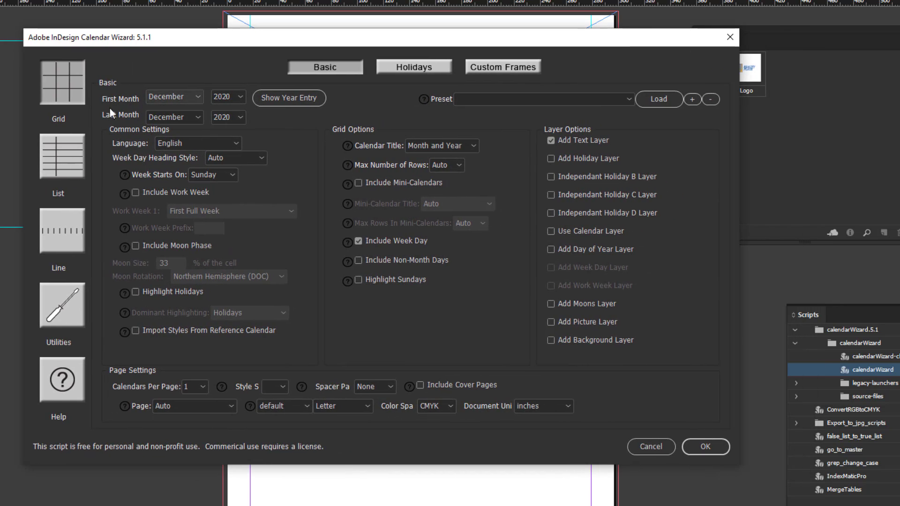
click(198, 97)
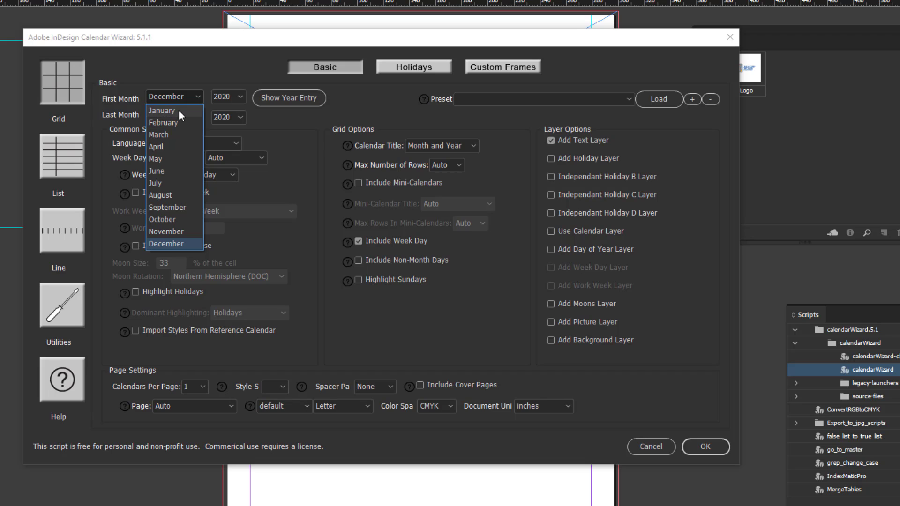
click(179, 109)
click(239, 97)
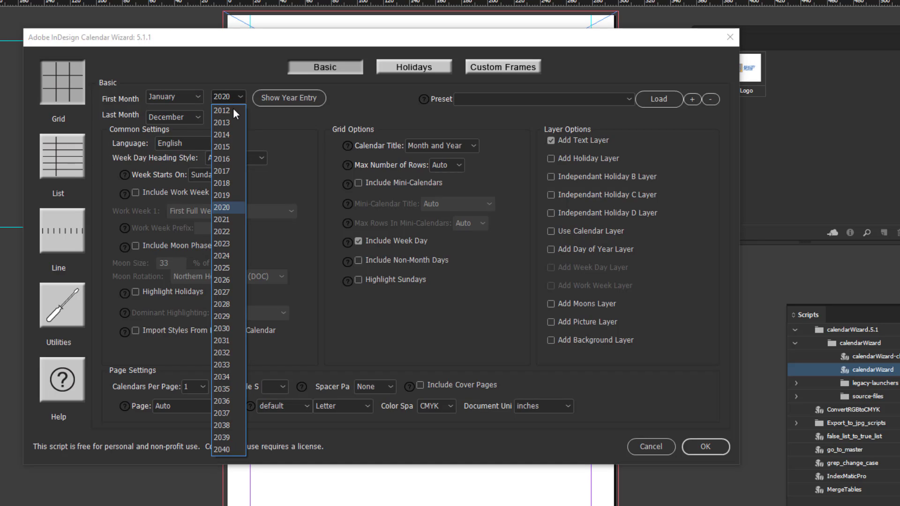
click(223, 221)
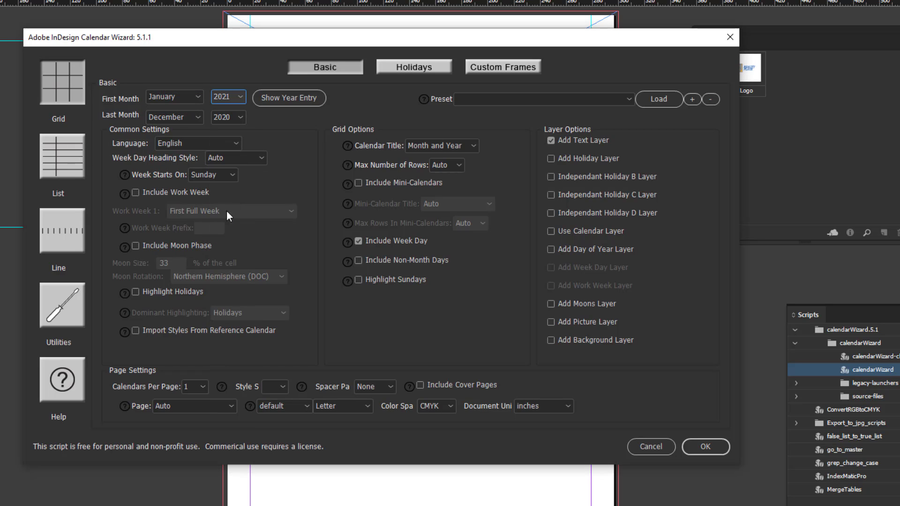
click(241, 118)
click(224, 240)
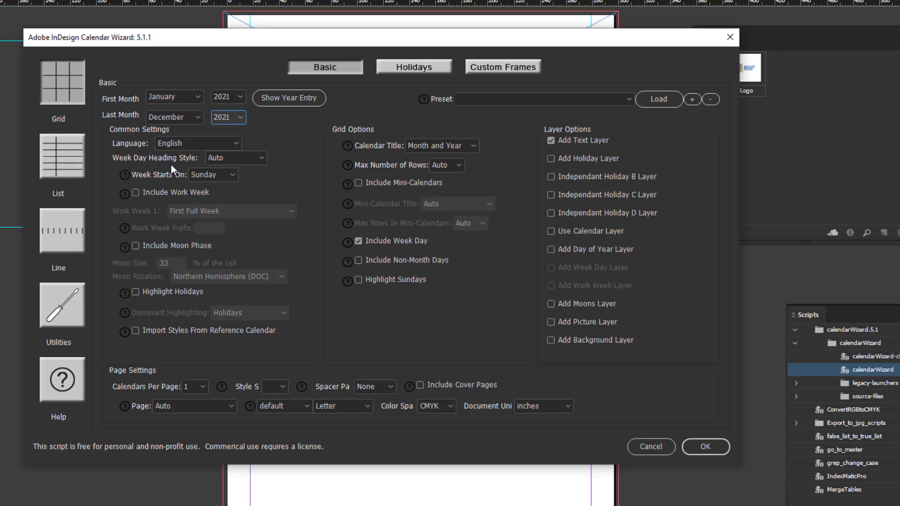
Set the week day heading style to Mid: Sun and start the week on Sunday
click(262, 159)
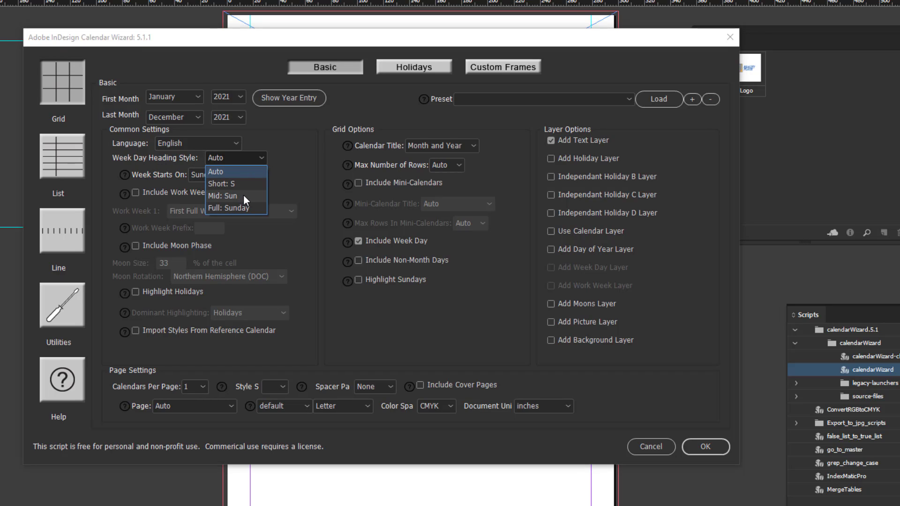
click(244, 193)
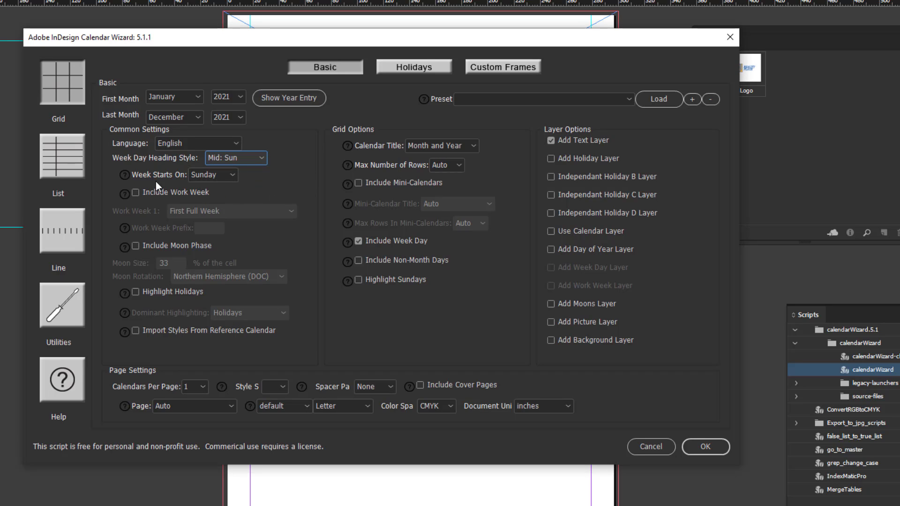
click(233, 175)
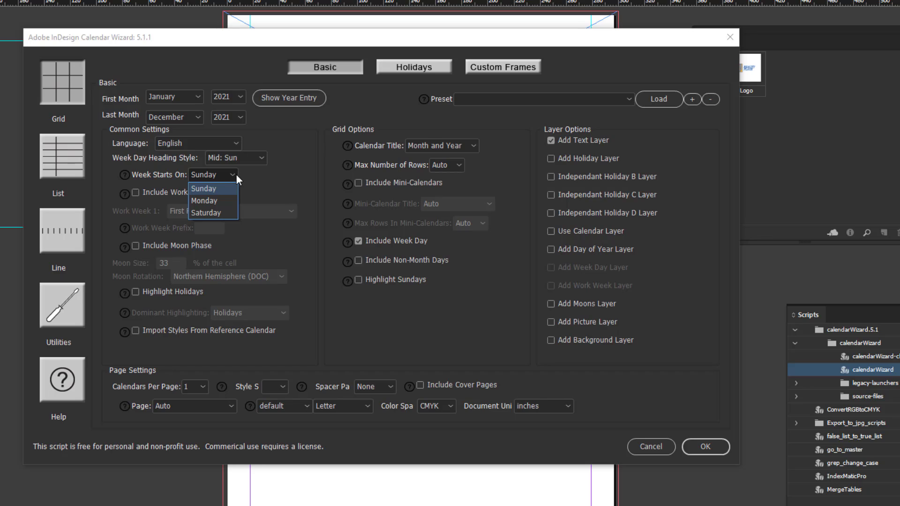
click(207, 189)
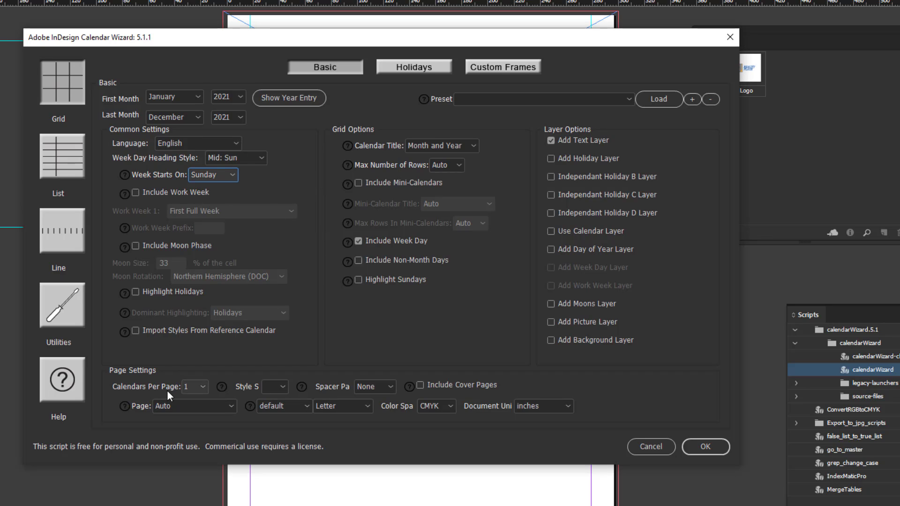
Generate 12 calendars per page in the current document, with Sundays highlighted and the text layer turned off
click(203, 386)
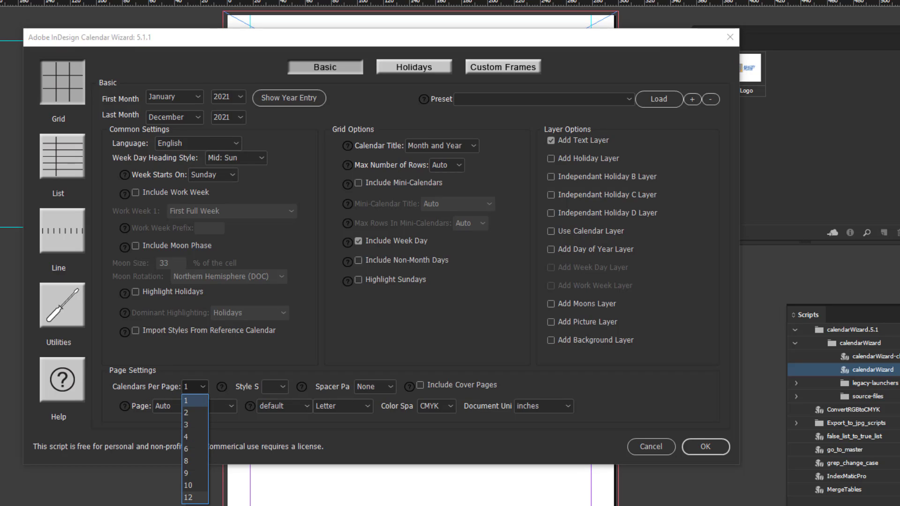
click(190, 498)
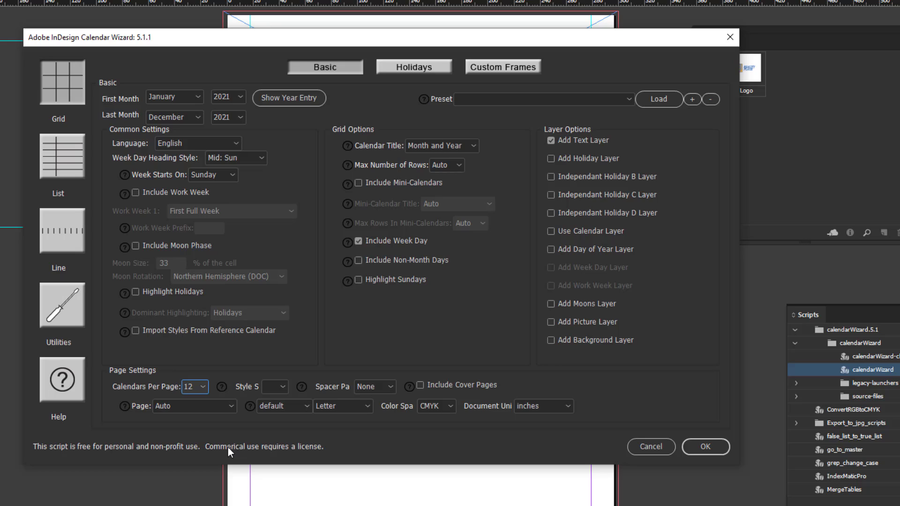
click(232, 406)
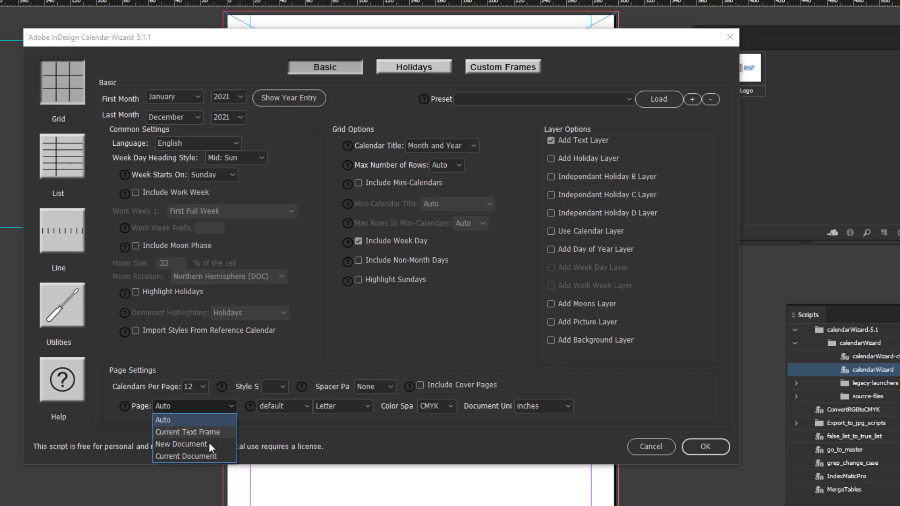
click(183, 457)
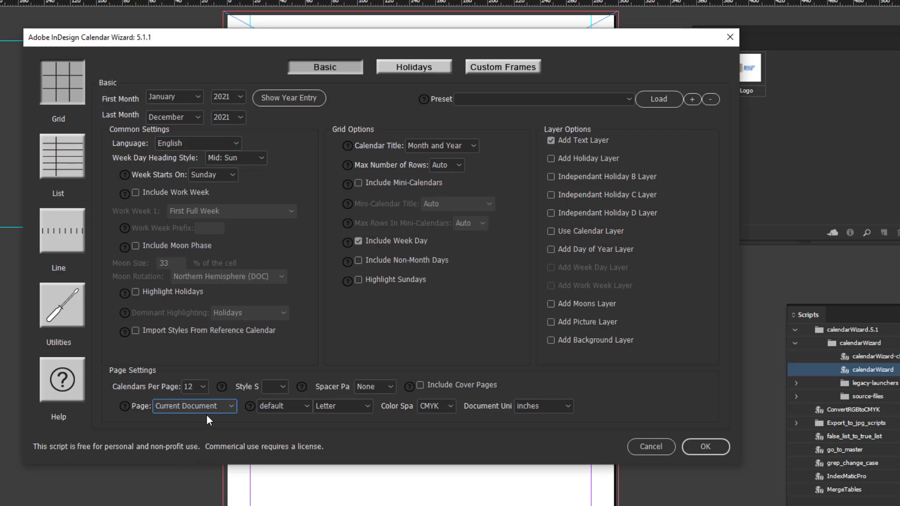
click(359, 282)
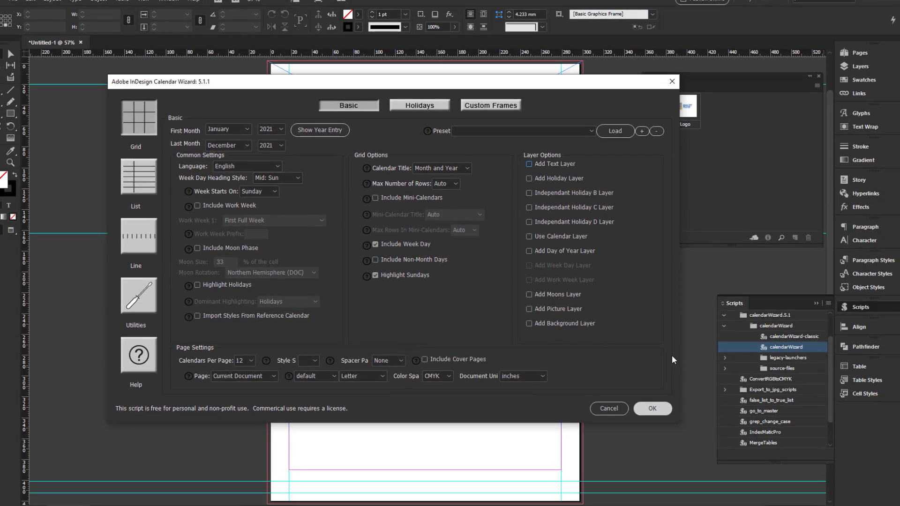
click(705, 447)
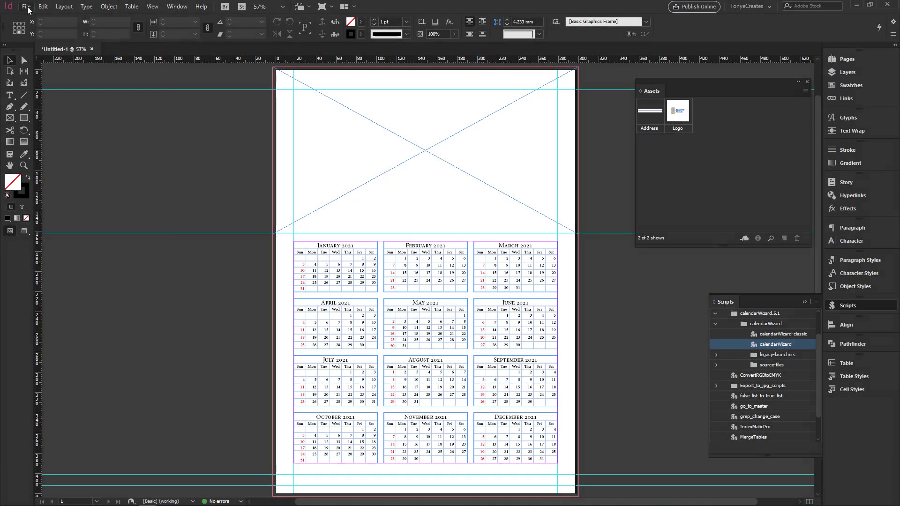
Place the stylish-beautiful-african-american-woman photo in the frame at the page top and fill the frame proportionally
click(26, 6)
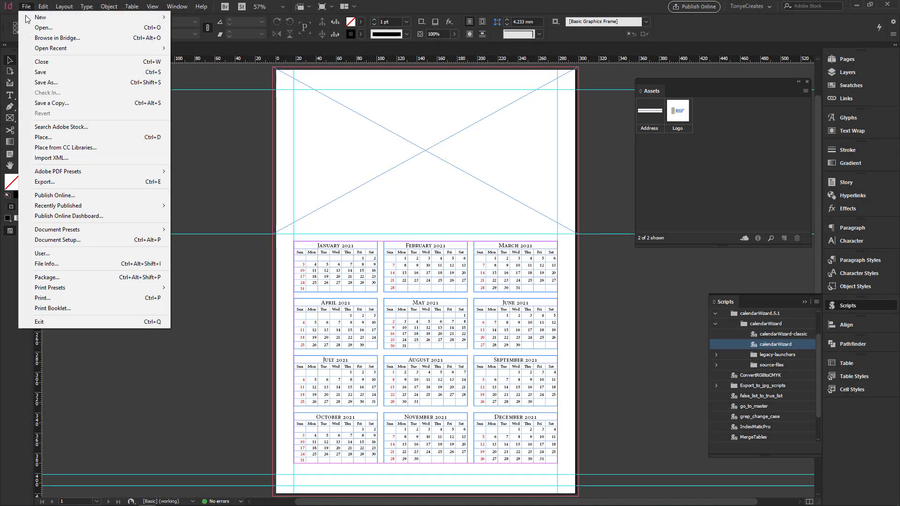
click(89, 137)
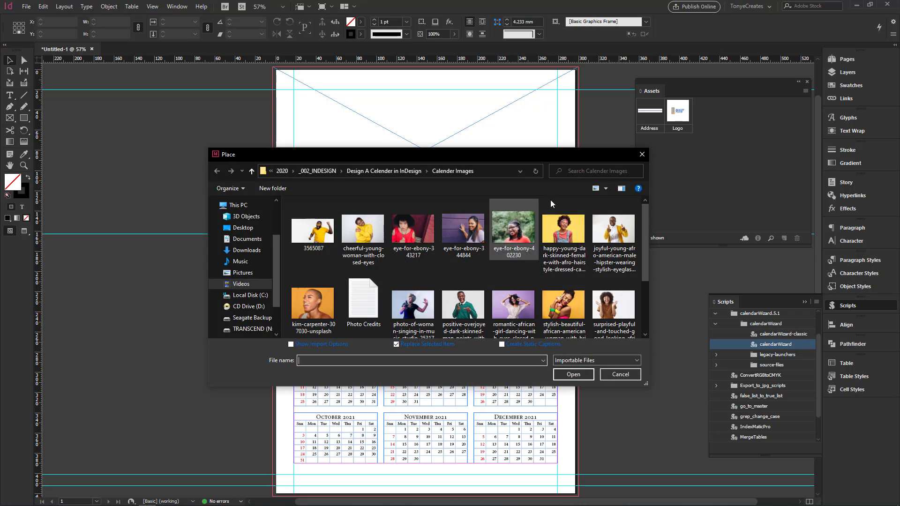
click(581, 323)
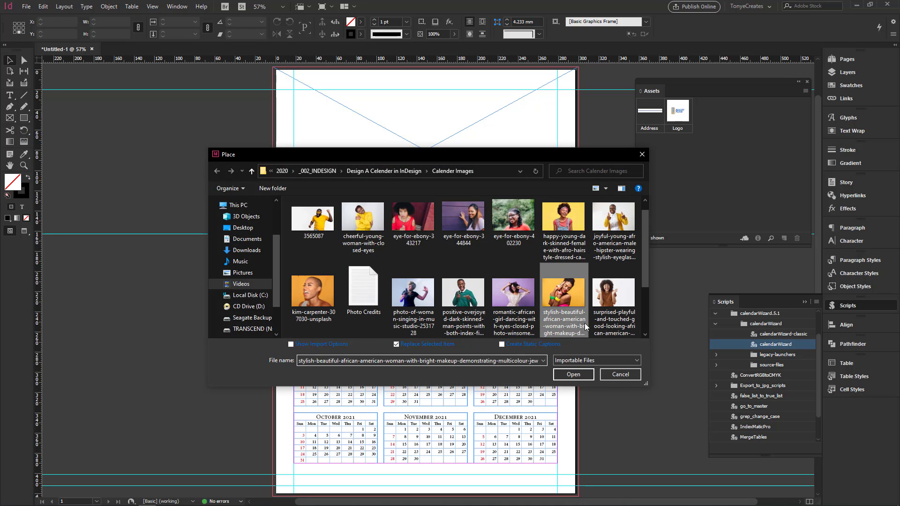
click(575, 374)
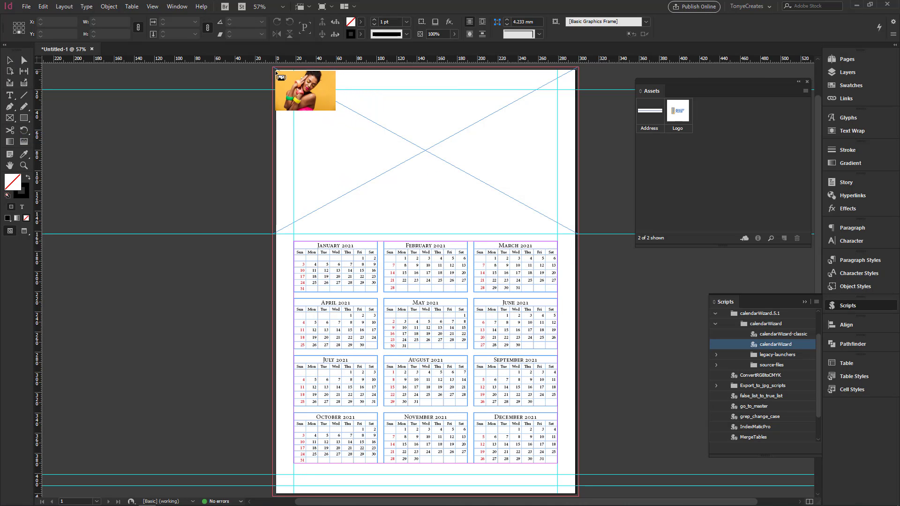
click(276, 71)
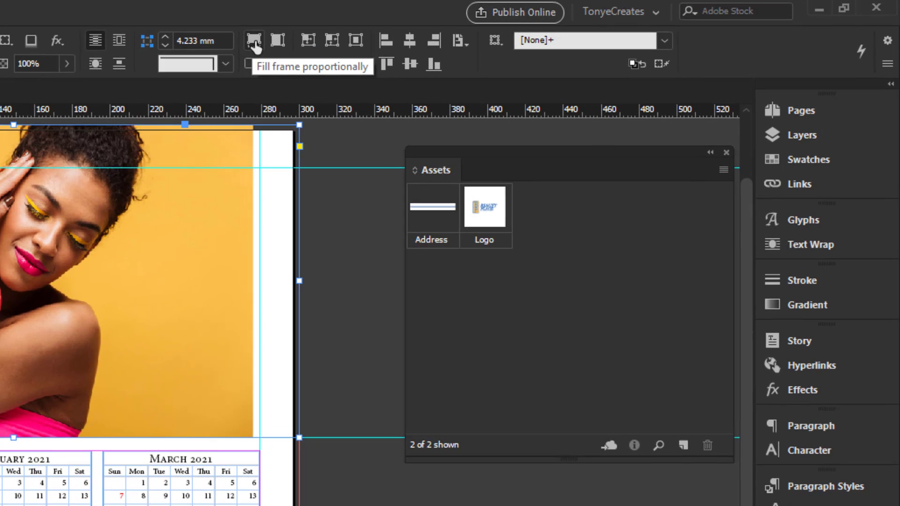
click(254, 41)
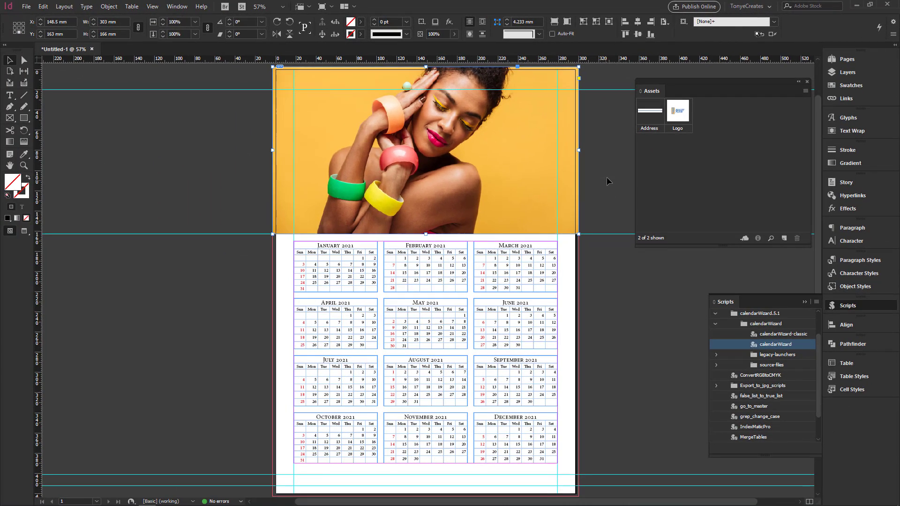
click(608, 181)
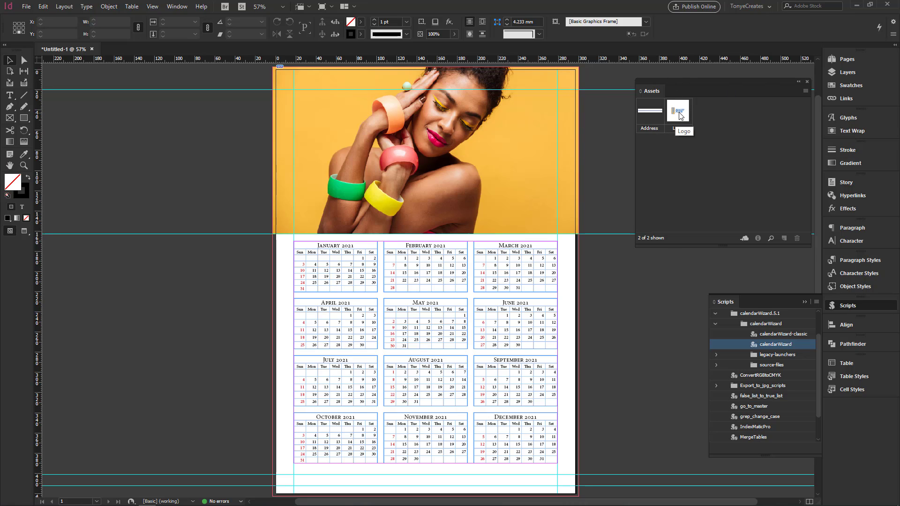
Place the Logo and Address library items side by side between the two footer guides and check the page in preview mode
drag(677, 120, 309, 483)
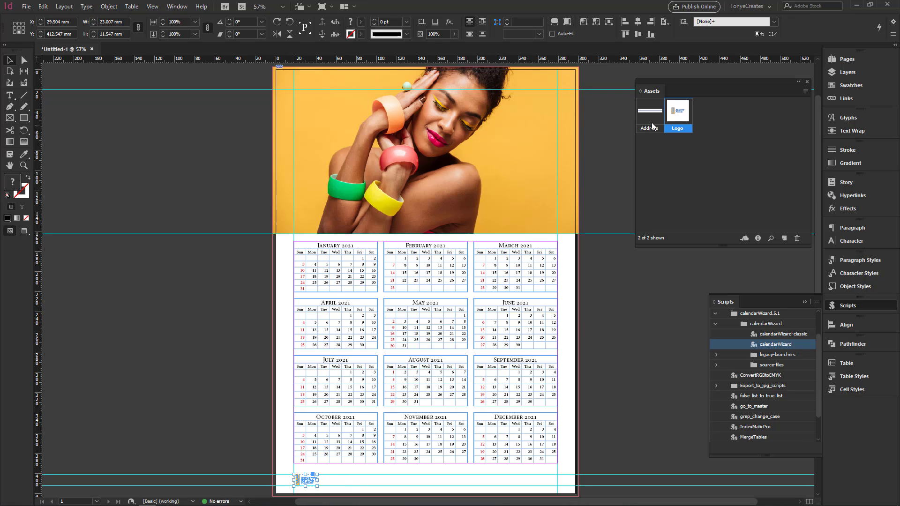
drag(652, 125, 444, 483)
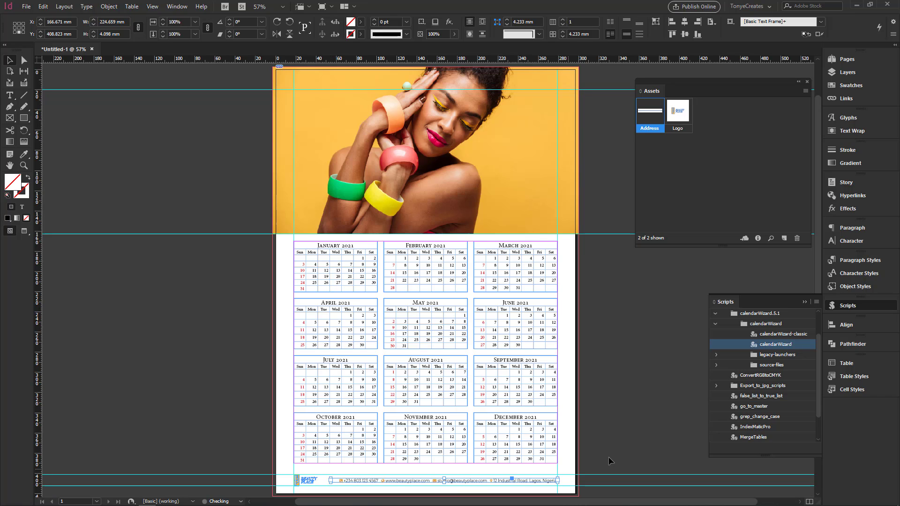
click(620, 437)
key(w)
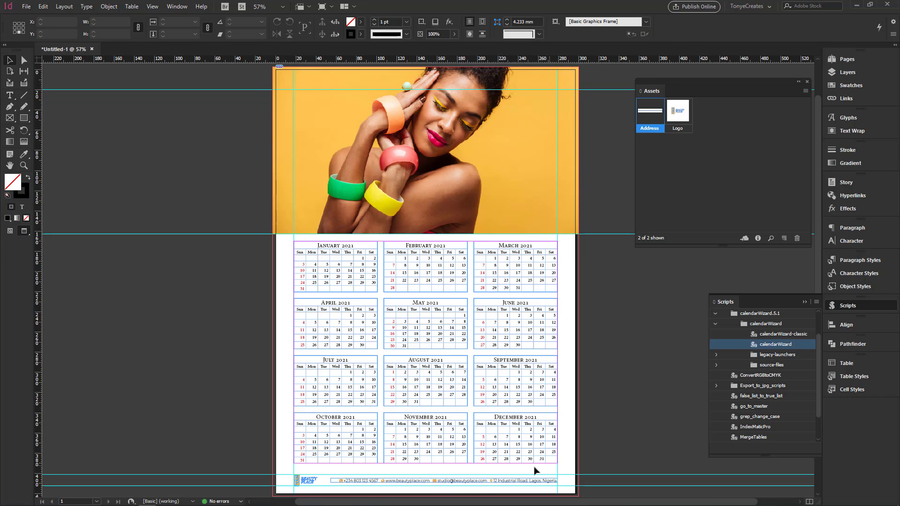
drag(602, 491, 606, 494)
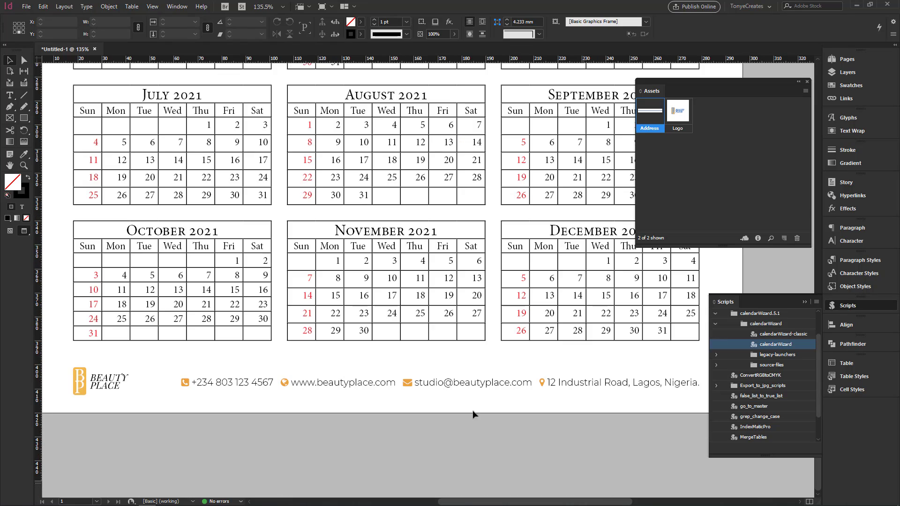
key(ctrl+0)
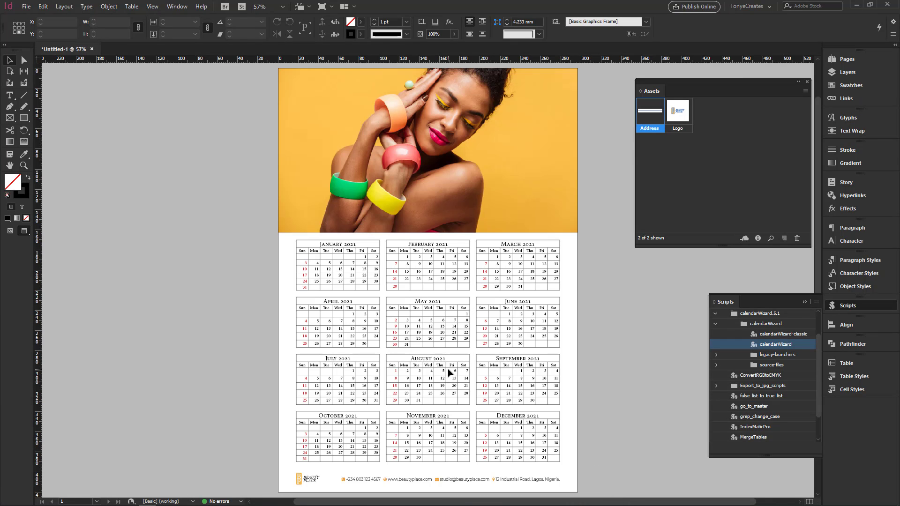
Return to normal view and draw a horizontal line about 258 mm long just above the footer logo and address
click(22, 98)
key(w)
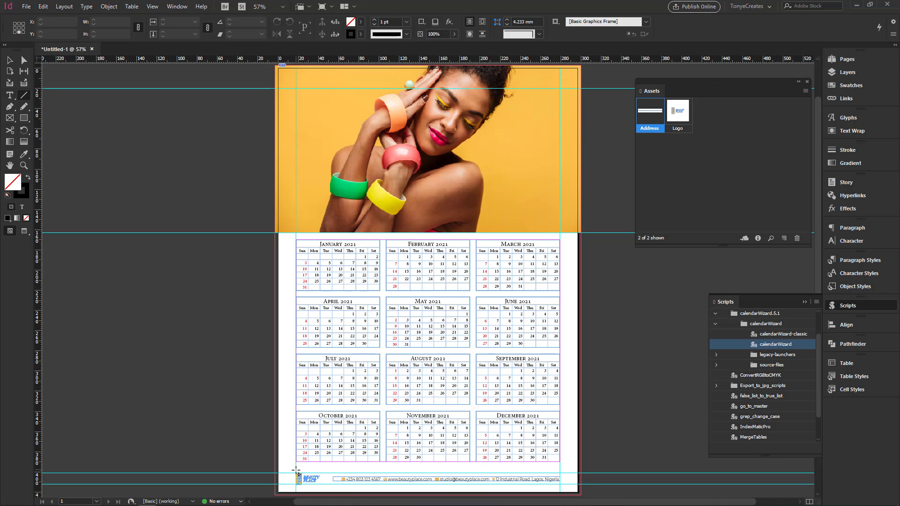
drag(296, 470, 559, 487)
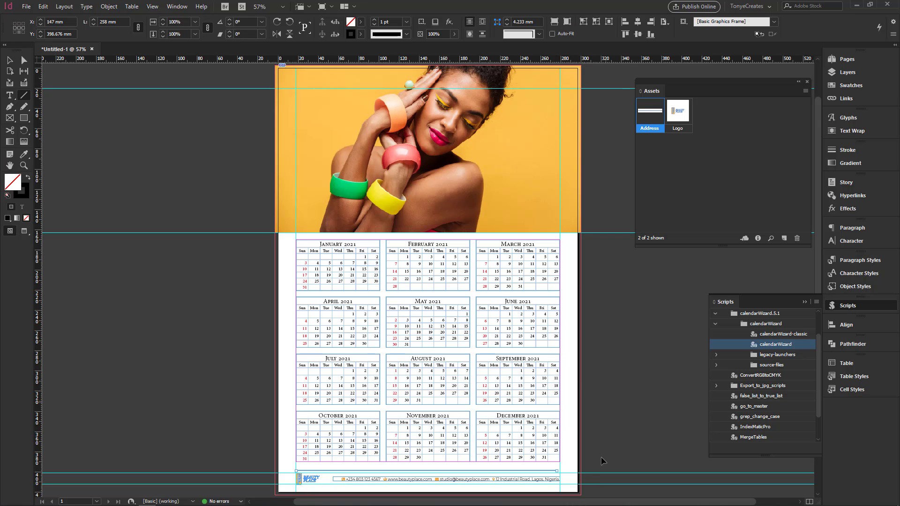
Extend the footer line's right end to the right margin guide for a length of 261 mm
drag(537, 449, 593, 477)
key(v)
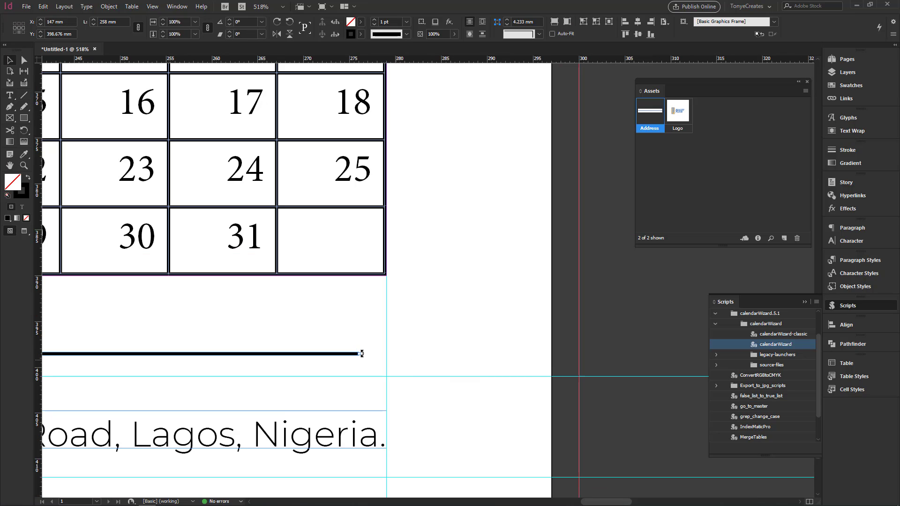
drag(360, 354, 387, 354)
key(ctrl+0)
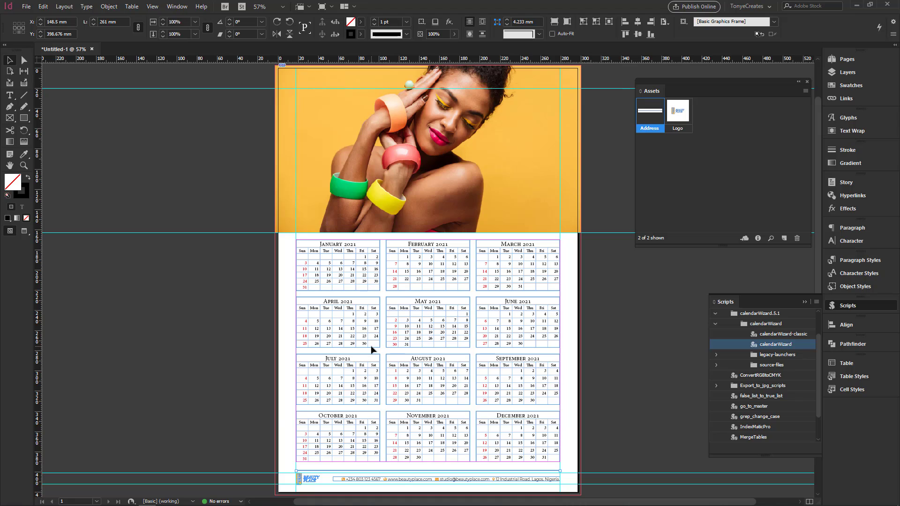
key(ctrl+equal)
key(ctrl+equal)
key(ctrl+equal)
key(ctrl+equal)
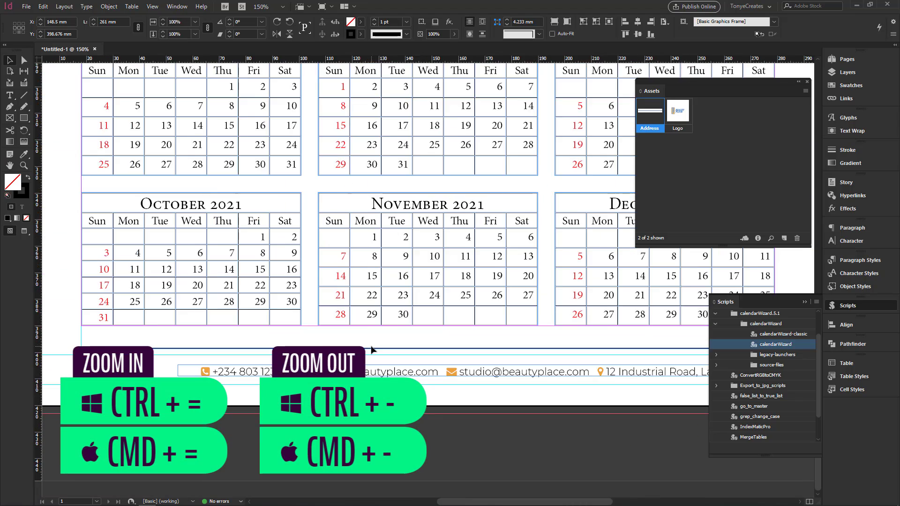
key(ctrl+minus)
key(ctrl+minus)
key(ctrl+minus)
key(ctrl+minus)
key(ctrl+minus)
Move the footer line slightly up, to about Y 396.7 mm, between the calendars and the logo
key(ctrl+equal)
key(ctrl+equal)
key(ctrl+equal)
key(ctrl+equal)
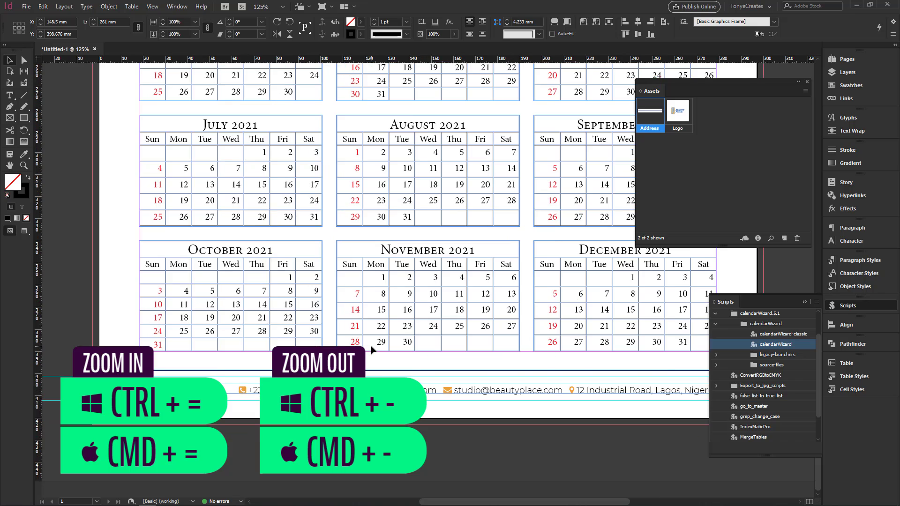
key(ctrl+equal)
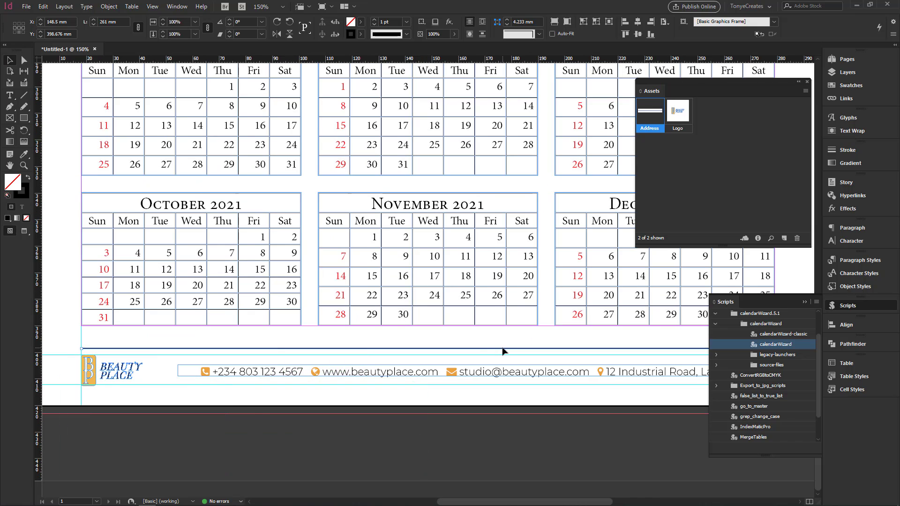
drag(504, 352, 507, 345)
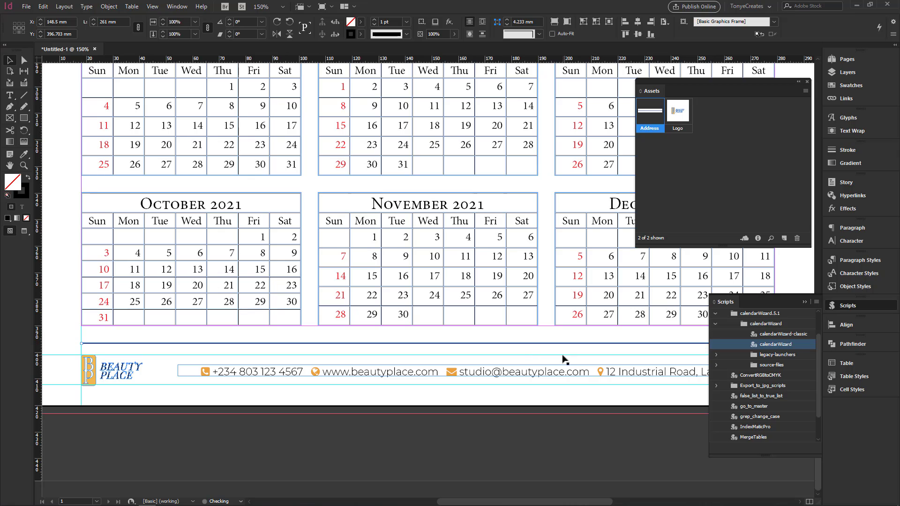
Set the footer line's stroke weight to 0.5 pt and check the whole page in preview mode
click(406, 21)
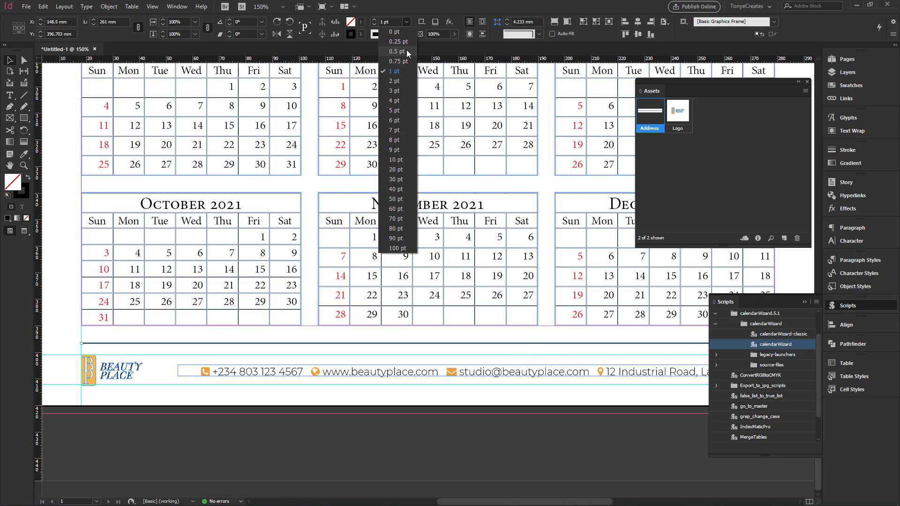
click(396, 51)
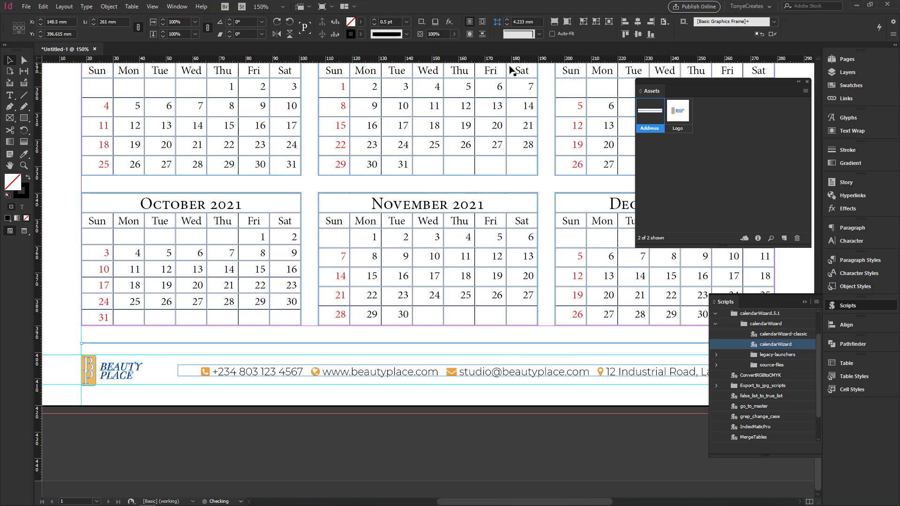
click(439, 352)
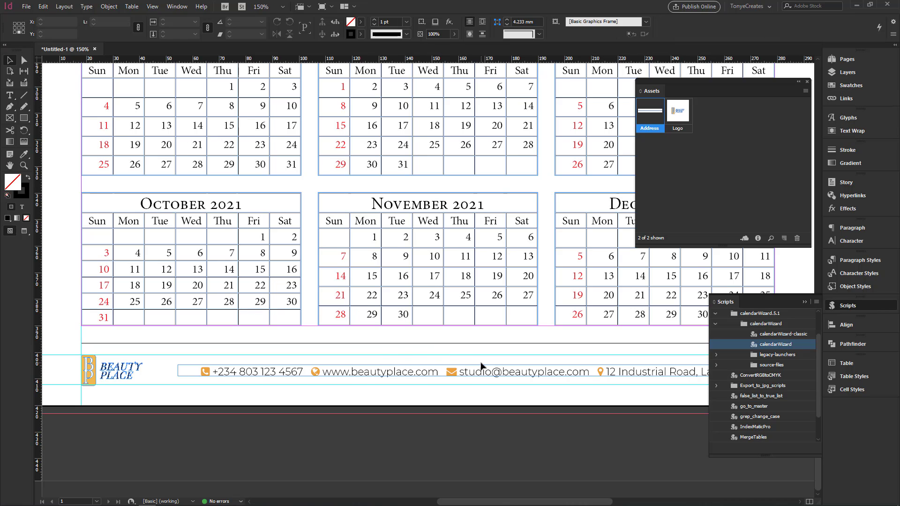
key(w)
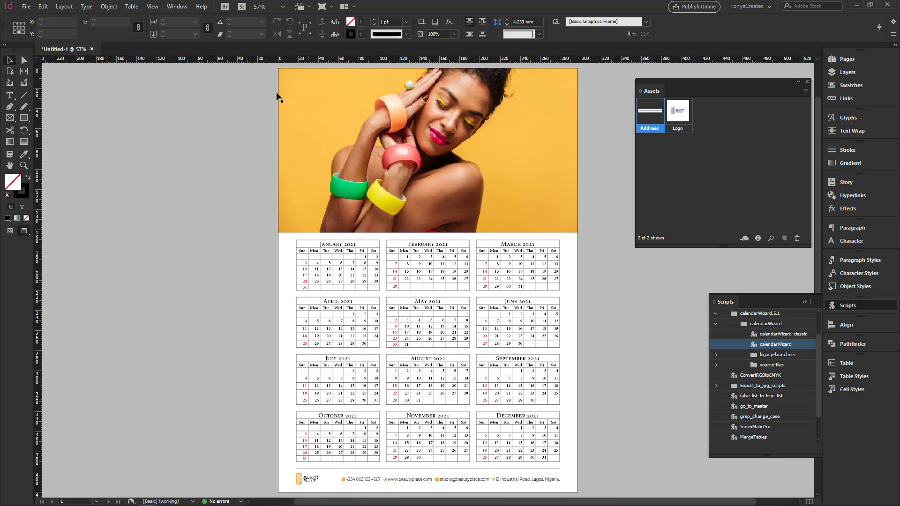
key(w)
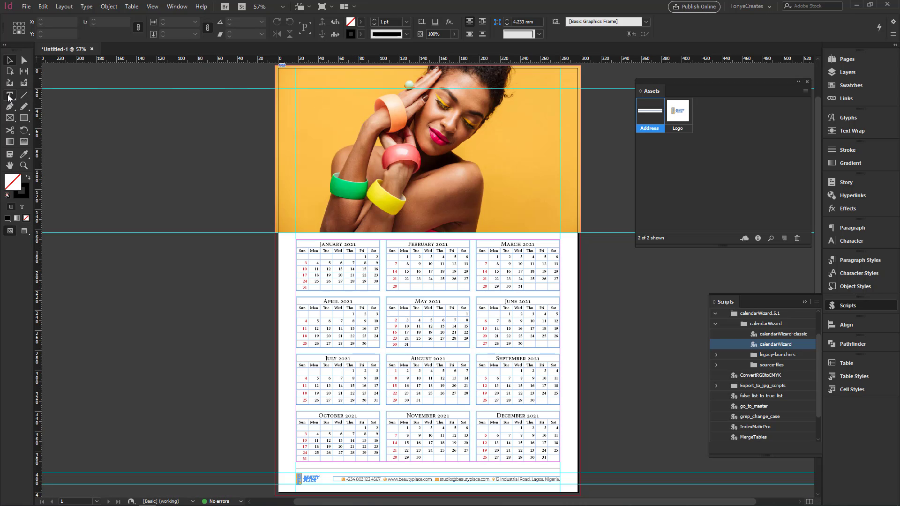
Create a text frame about 104 mm wide and 50 mm high from the header photo's upper-left guide intersection, reading "Year 2021"
drag(296, 88, 401, 140)
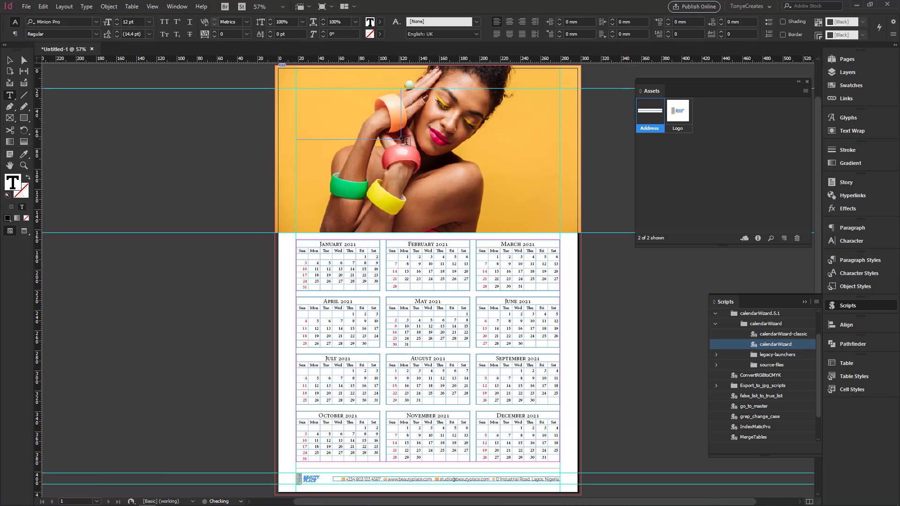
text(Year 2021)
key(ctrl+a)
Add a text frame about 89 × 12 mm reading "Unlimited" beside the right margin guide on the photo's lower part, and duplicate it vertically
drag(470, 195, 565, 207)
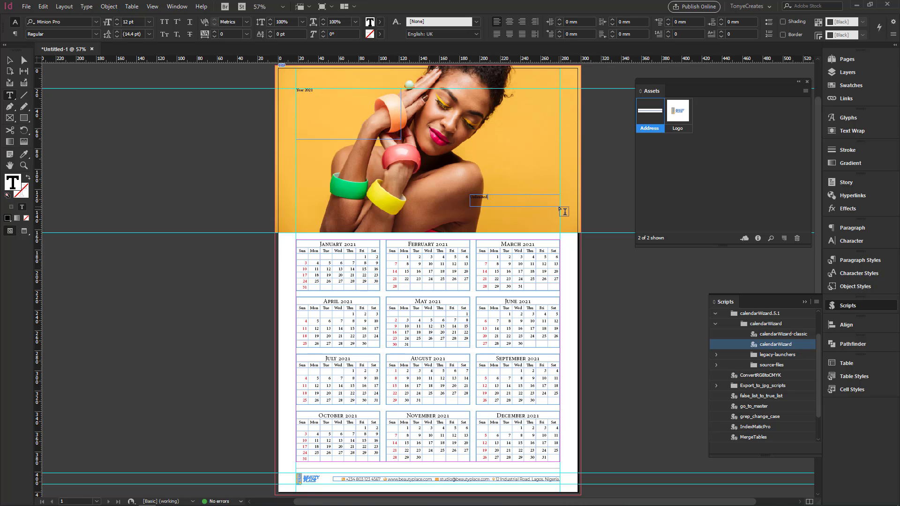
click(10, 60)
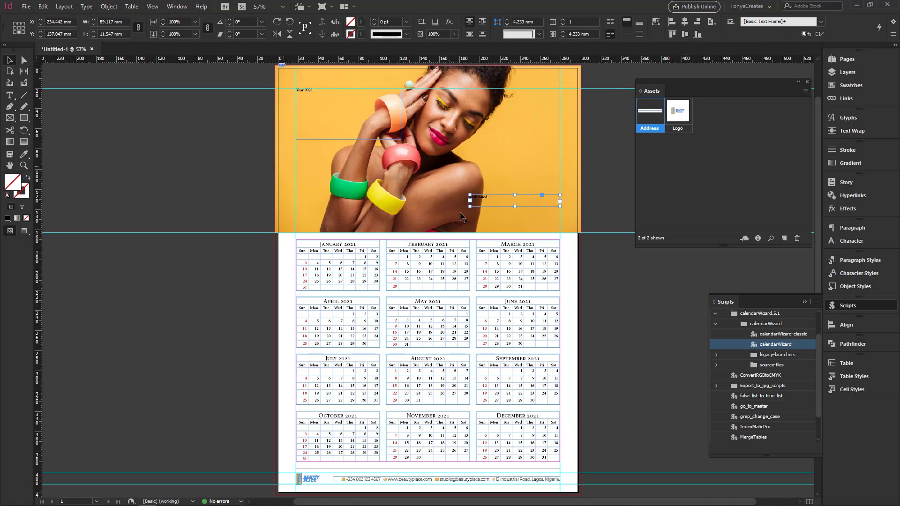
mouse_move(510, 202)
mouse_down()
mouse_move(512, 175)
mouse_move(508, 197)
mouse_up()
Replace the text in the lower of the two "Unlimited" frames with "JOY"
double_click(498, 193)
key(ctrl+a)
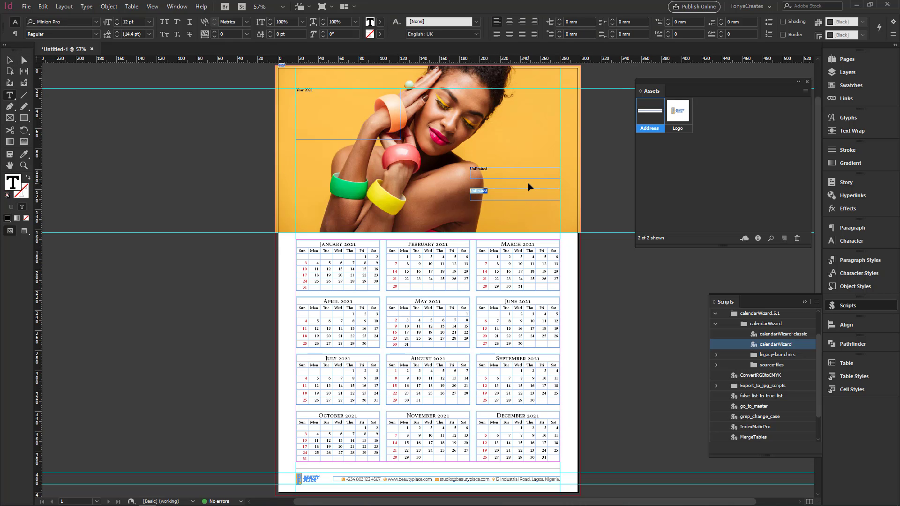
key(BackSpace)
text(JOY)
key(ctrl+a)
click(9, 60)
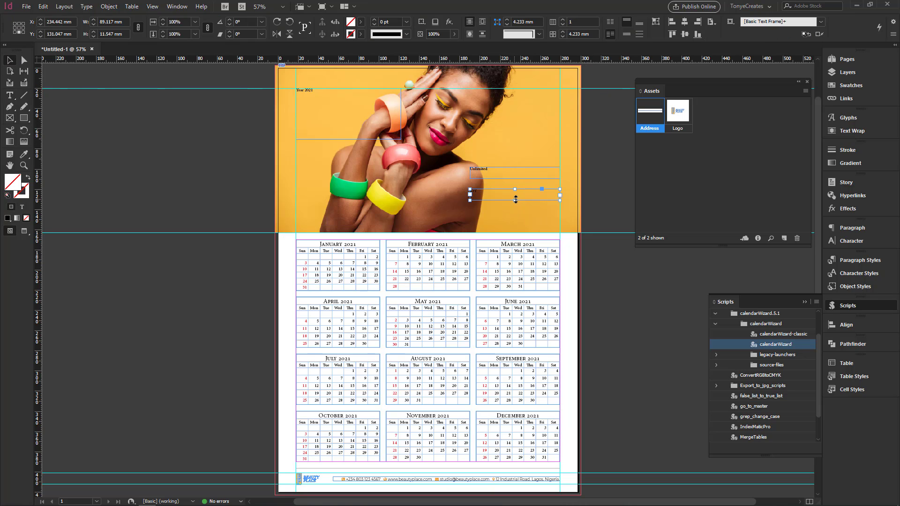
Enlarge the "JOY" frame downward and the "Unlimited" frame upward to make room for bigger text
drag(515, 199, 516, 222)
click(518, 174)
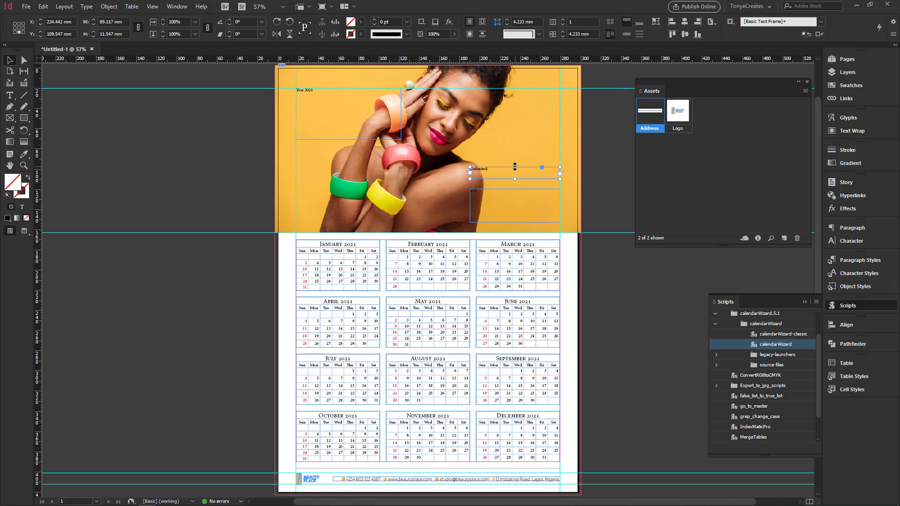
drag(514, 167, 515, 153)
Set the "Year 2021" text in the Montserrat font with the Medium style
click(323, 89)
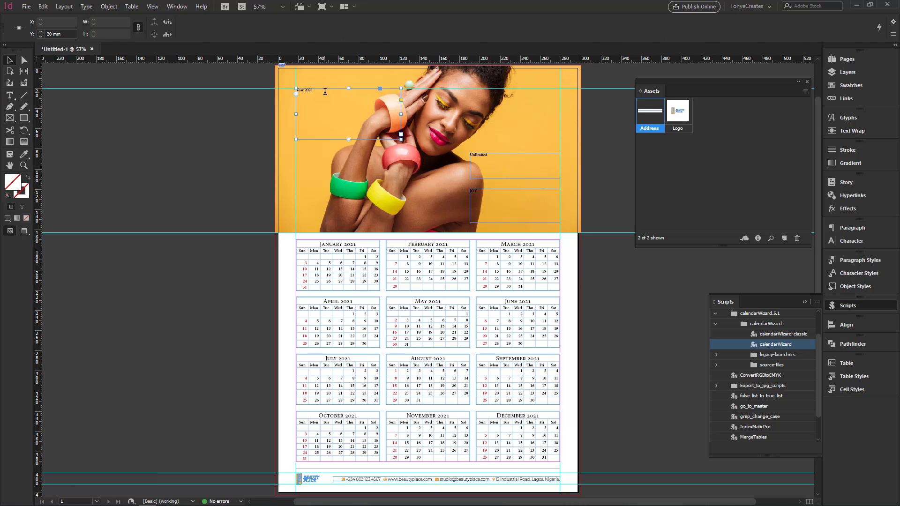
double_click(325, 91)
key(ctrl+a)
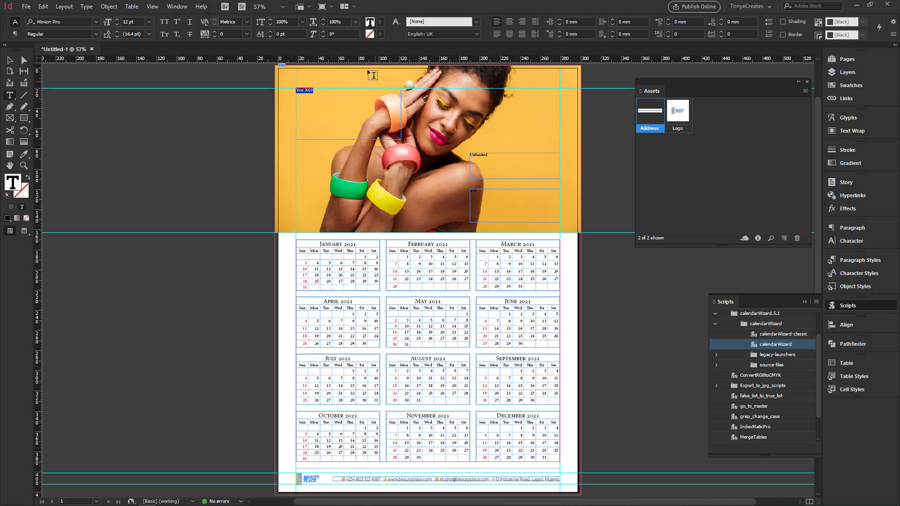
click(68, 23)
text(M)
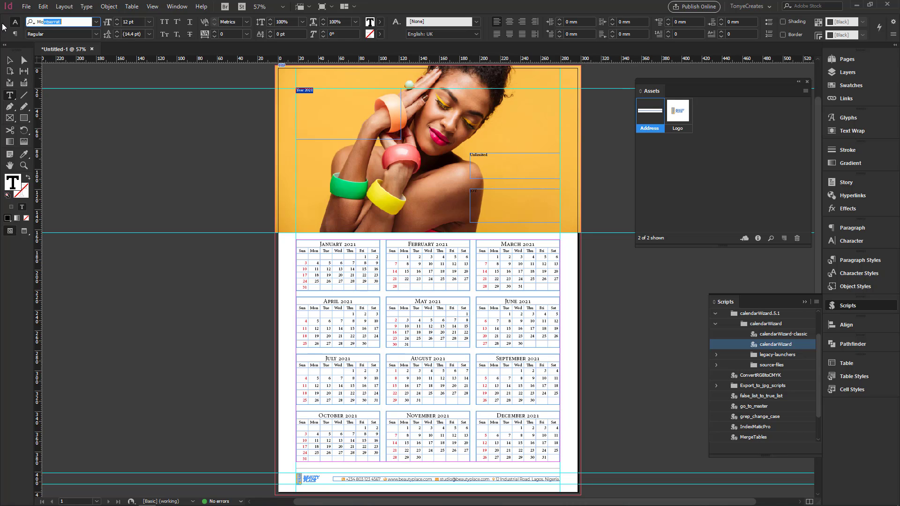
text(on)
key(Tab)
click(96, 34)
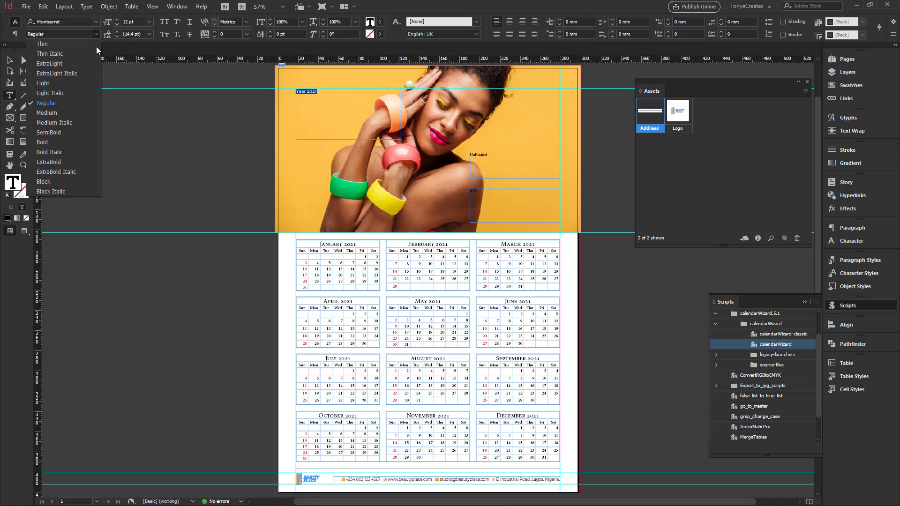
click(69, 114)
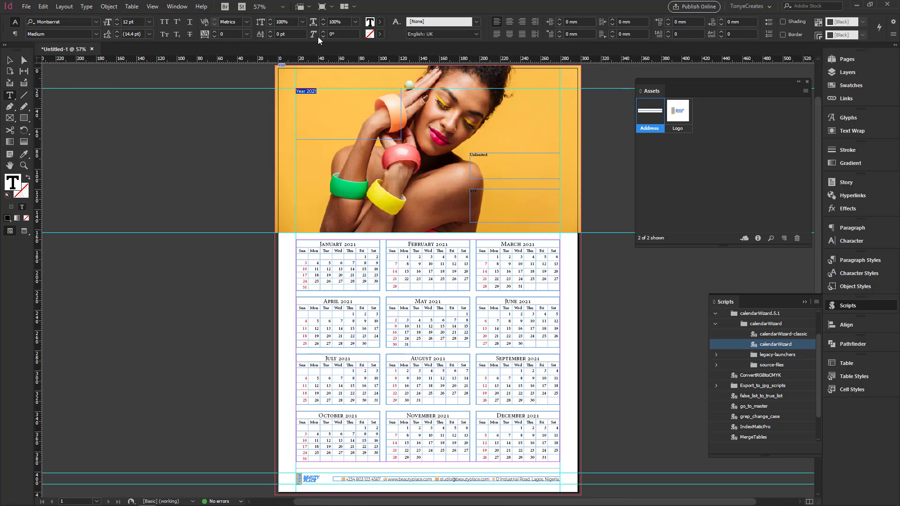
Enlarge the "Year 2021" text to a font size of 46 pt
click(148, 38)
click(144, 132)
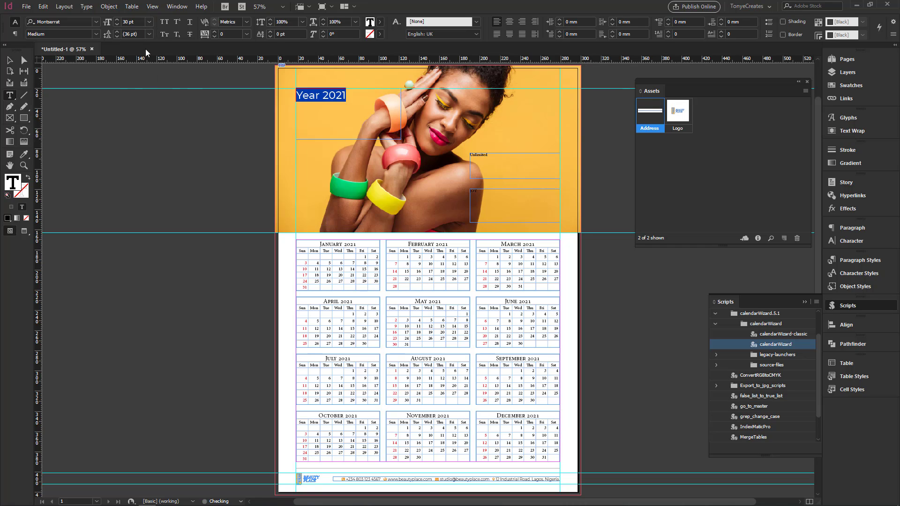
click(150, 22)
click(141, 142)
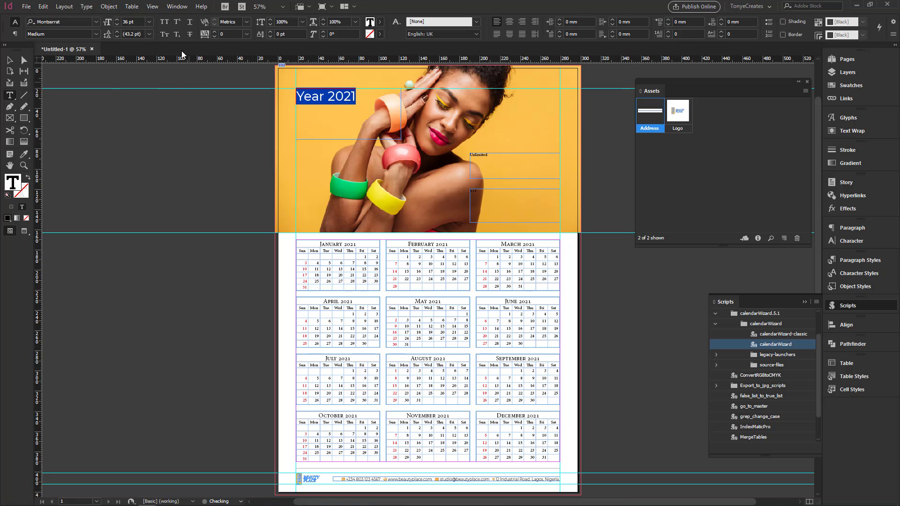
double_click(116, 20)
double_click(117, 20)
double_click(117, 20)
click(117, 20)
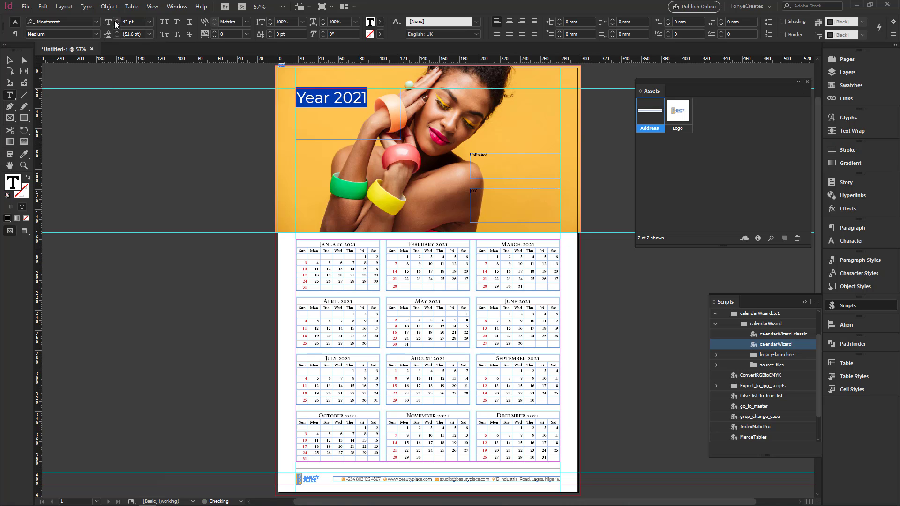
double_click(115, 20)
click(115, 20)
Make the "Year 2021" heading Bold and apply All Caps to it
click(93, 34)
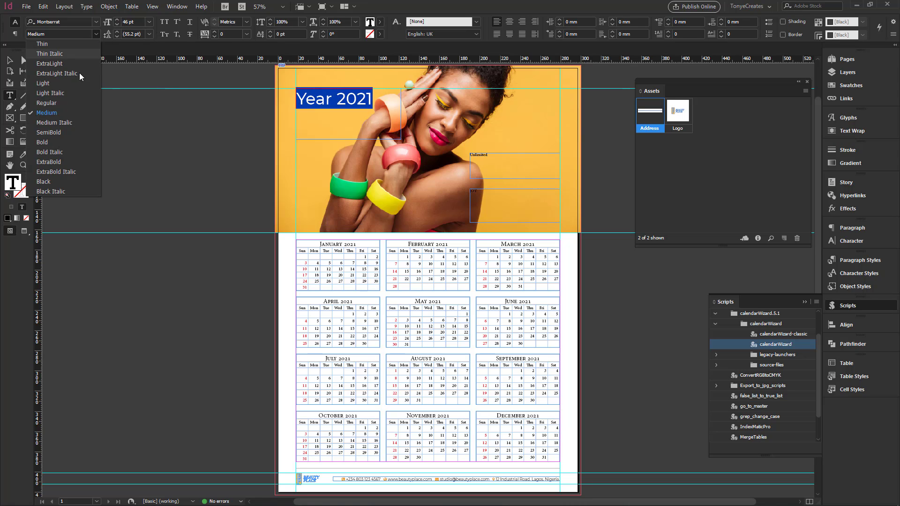
click(57, 140)
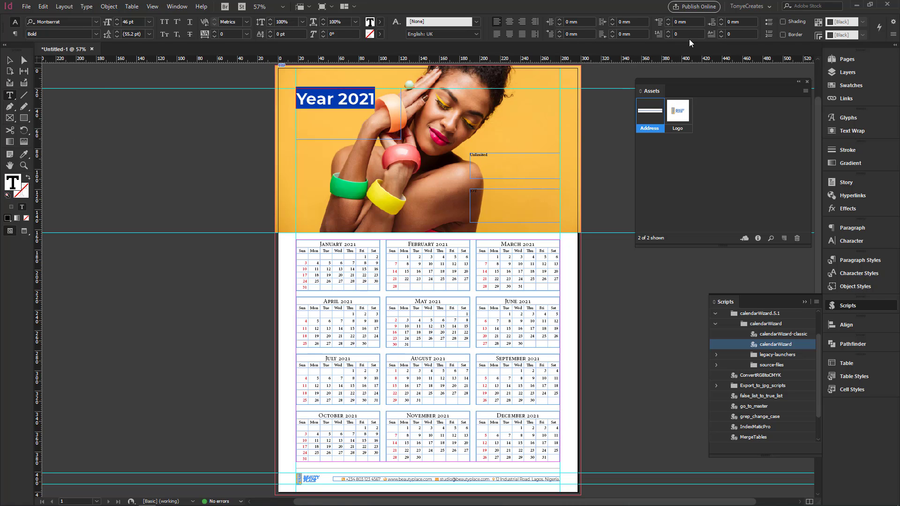
click(165, 22)
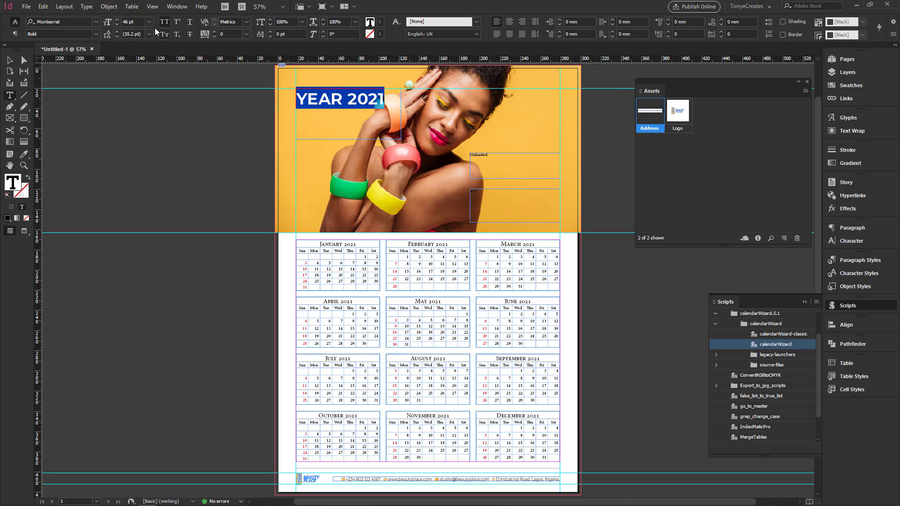
Reduce the font size of the "YEAR 2021" heading to 38 pt
click(117, 24)
click(117, 24)
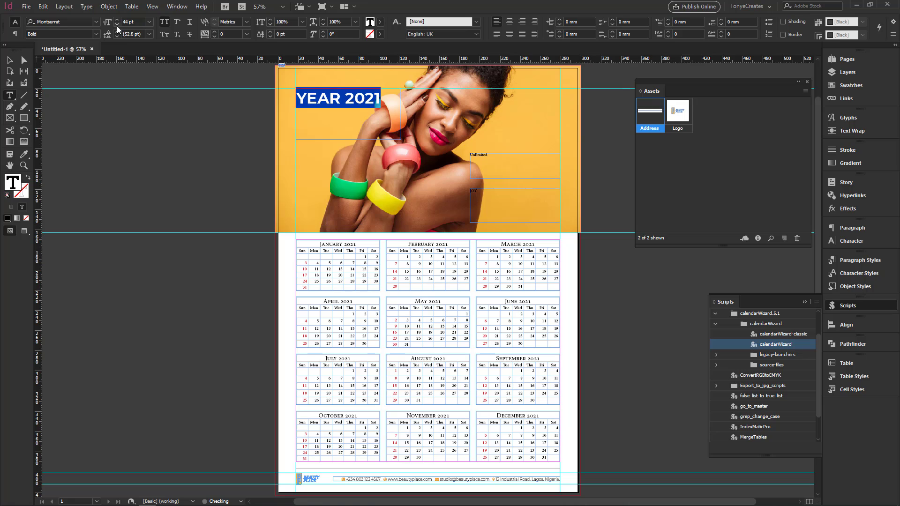
click(117, 24)
click(116, 24)
click(117, 25)
click(117, 24)
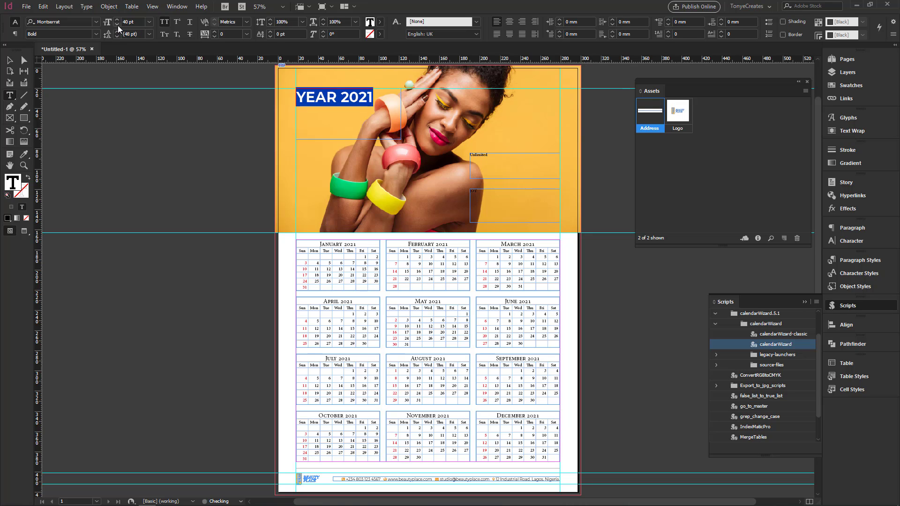
click(117, 24)
Fit the "YEAR 2021" frame's height to its text
click(9, 61)
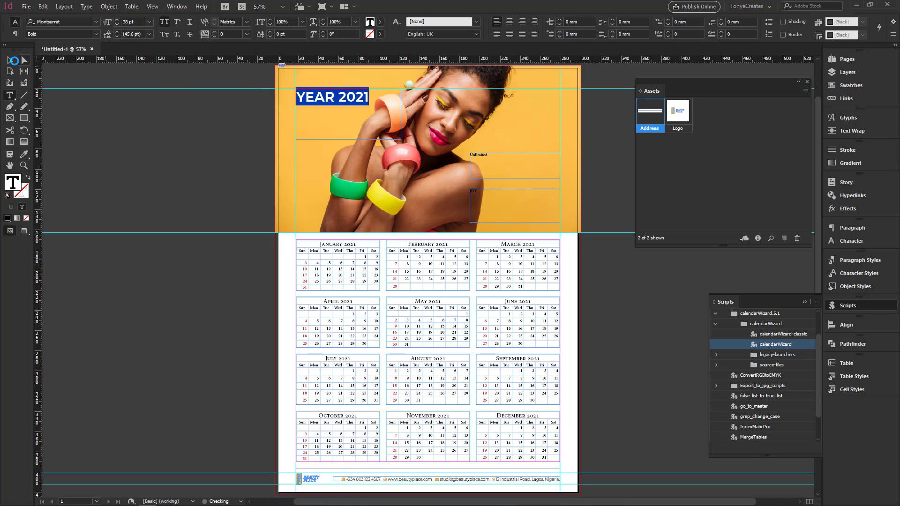
click(327, 105)
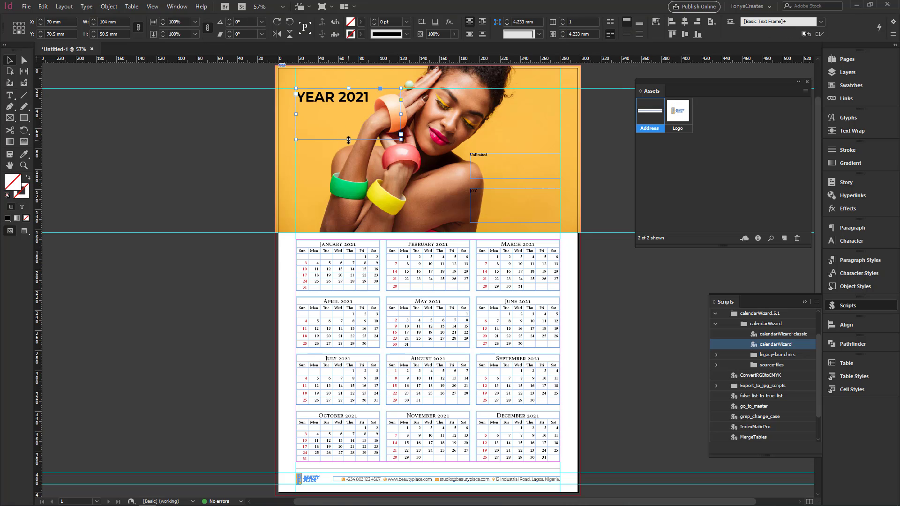
double_click(348, 139)
Color the "YEAR 2021" text with the [Paper] swatch and deselect the frame
click(844, 85)
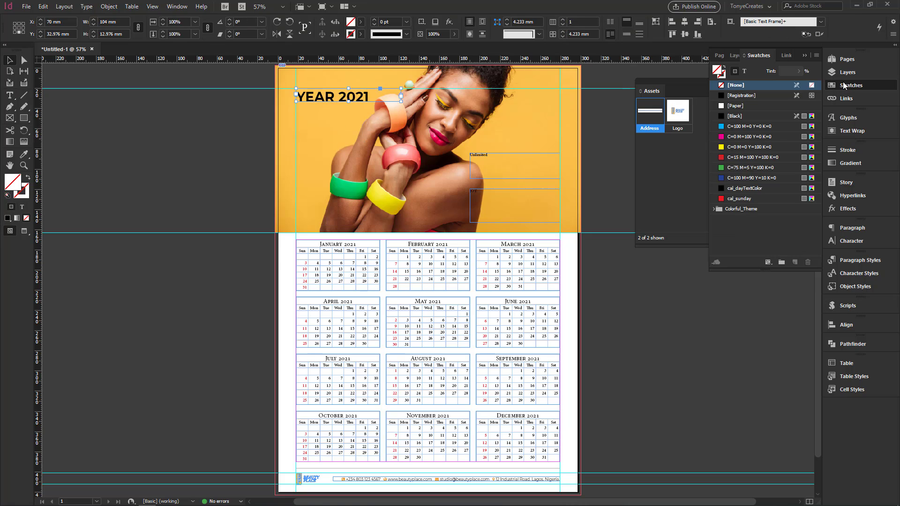
click(744, 71)
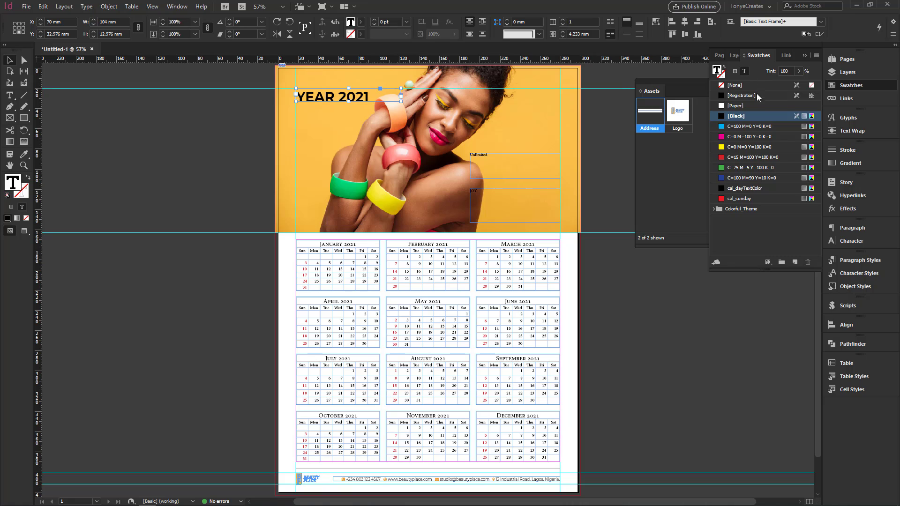
click(740, 106)
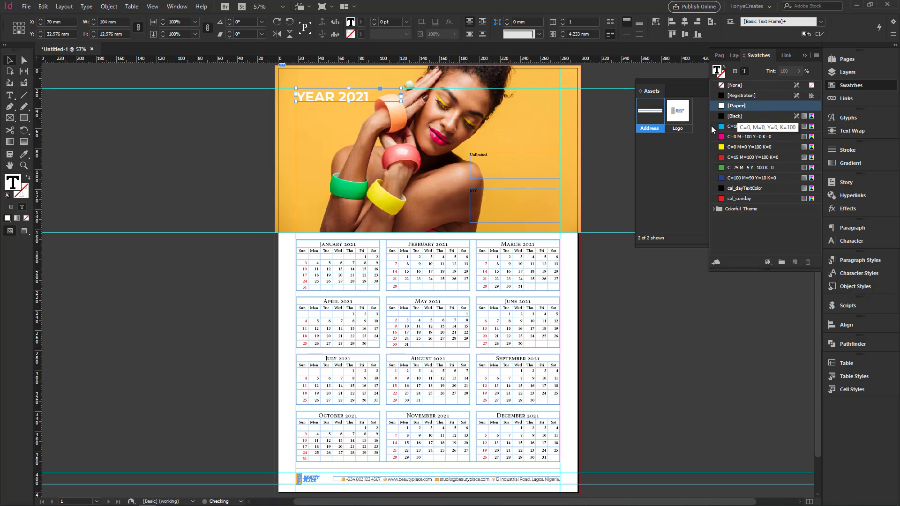
click(604, 131)
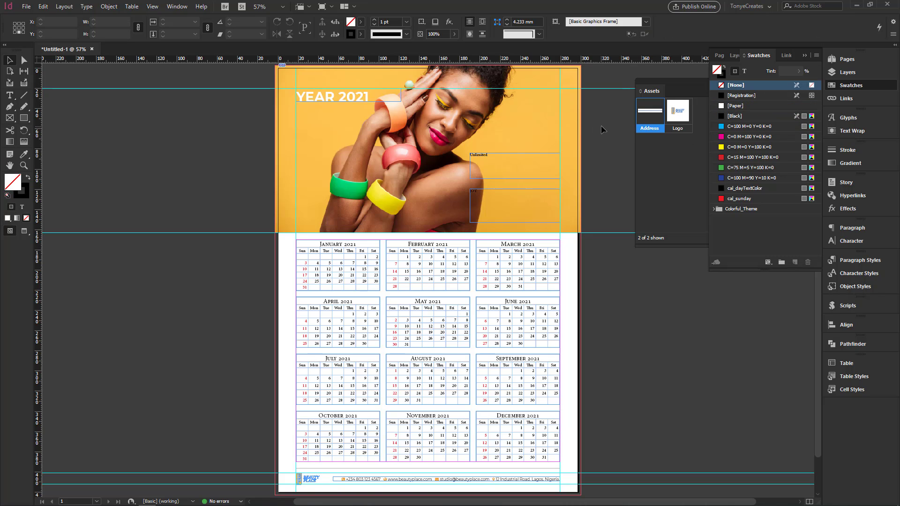
Examine the page layout with the new heading by switching repeatedly between preview mode and normal view
key(w)
key(w)
key(w)
key(w)
key(w)
key(w)
key(w)
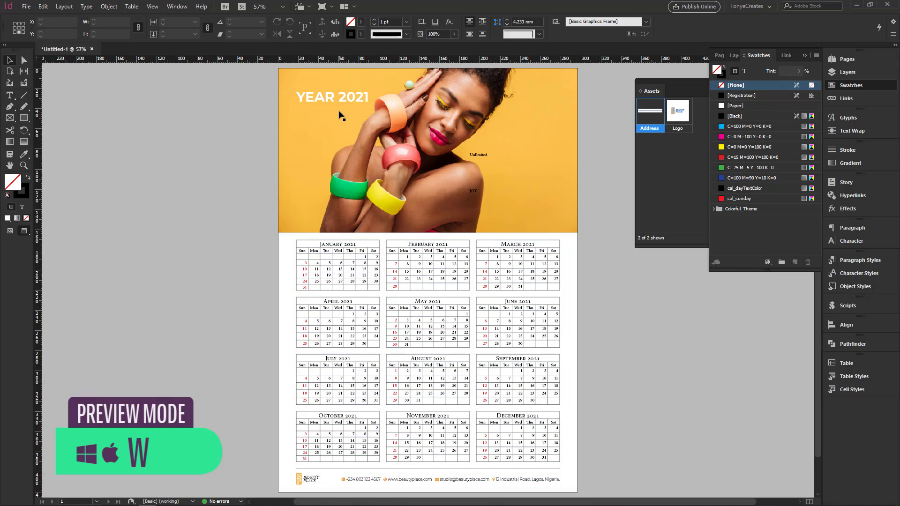
key(w)
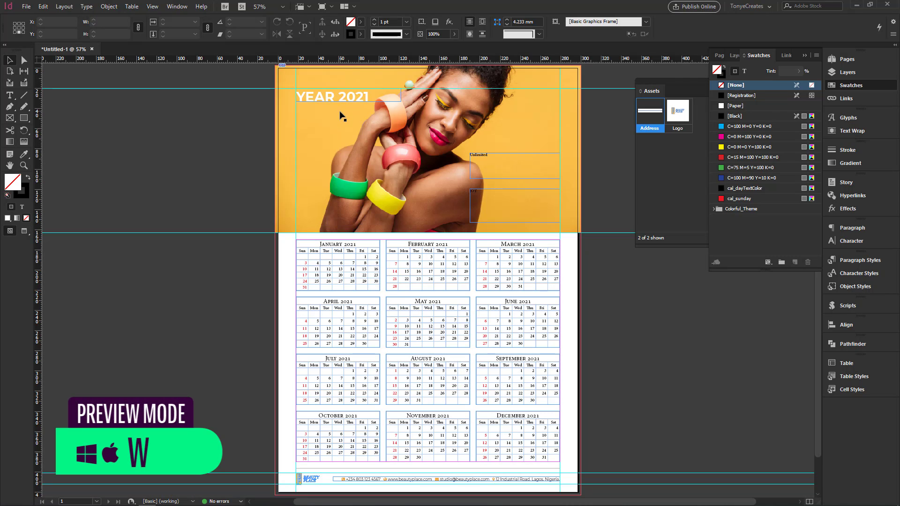
key(w)
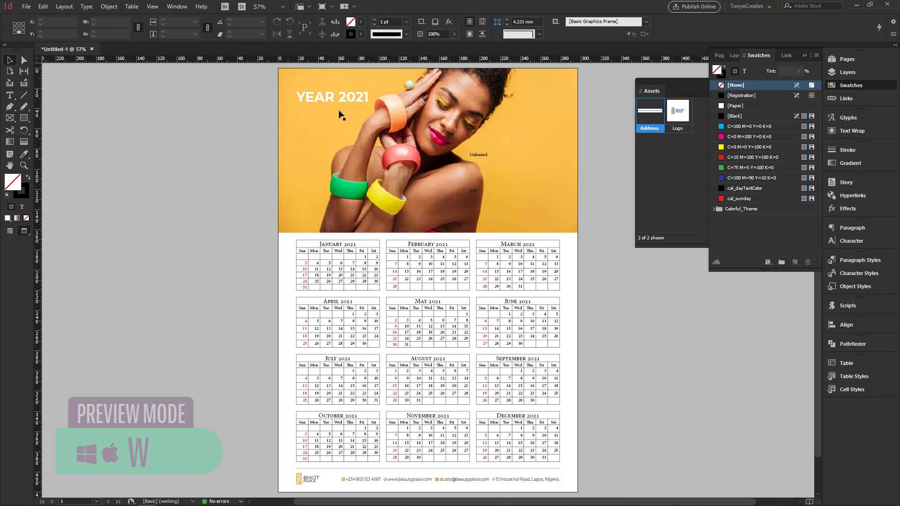
key(w)
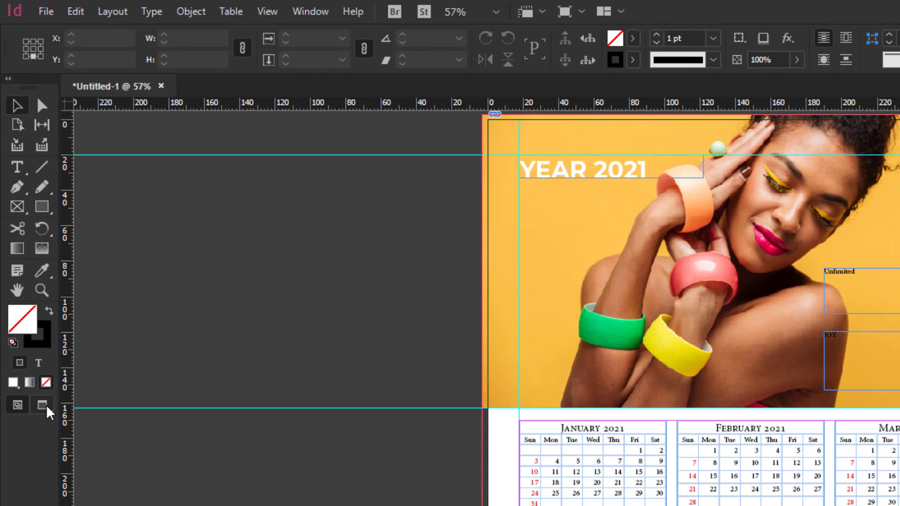
click(26, 232)
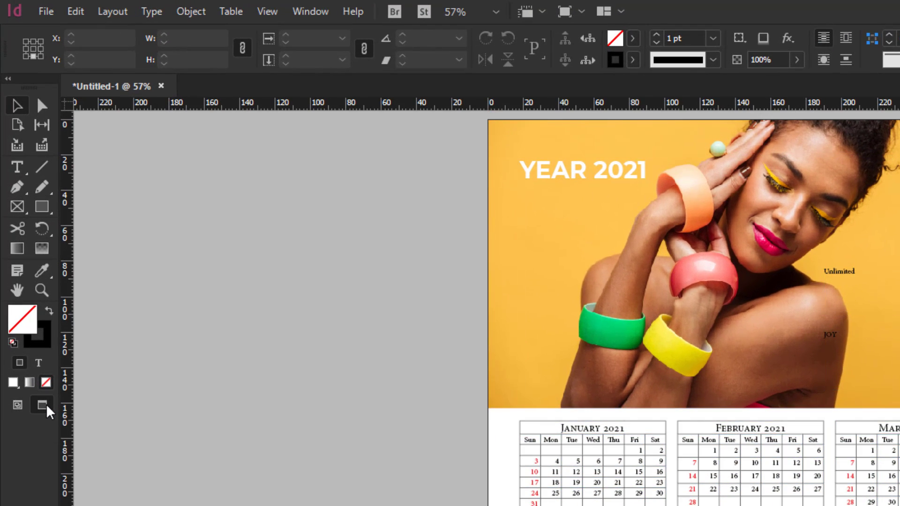
Check the available screen mode options and compare the calendar page in preview mode and normal view
right_click(47, 408)
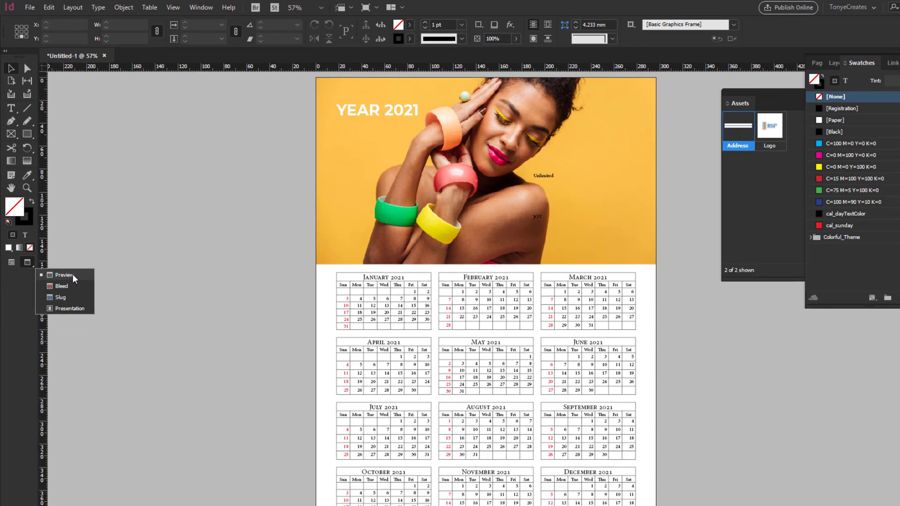
click(96, 425)
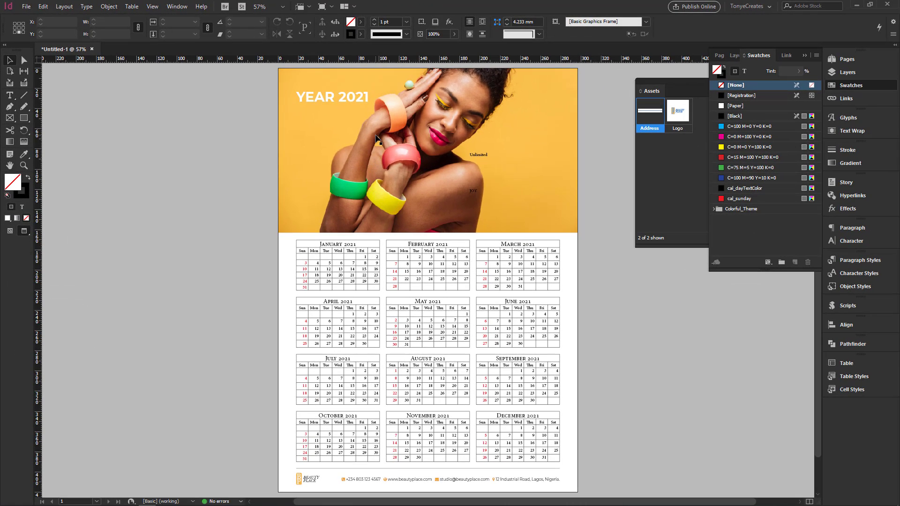
key(w)
key(w)
key(w)
key(w)
key(w)
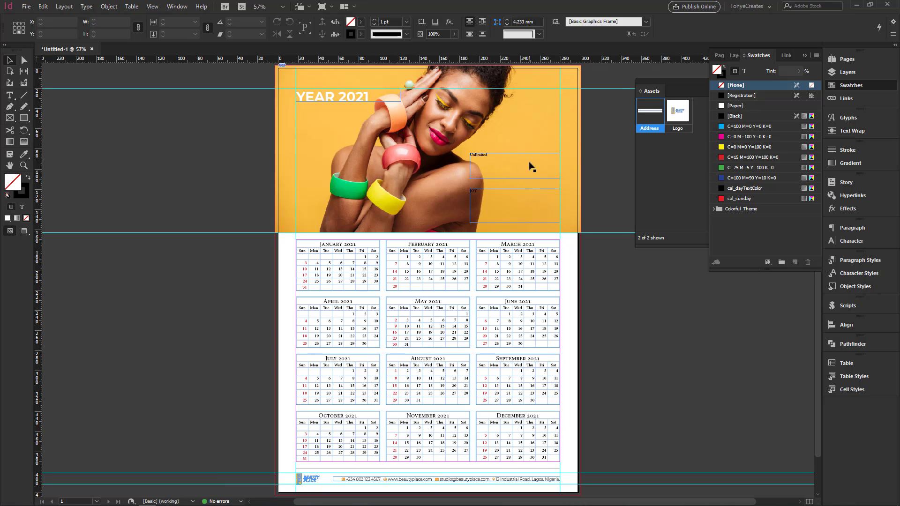
Set the font of the "Unlimited" text on the header photo to Playfair Display
key(ctrl+space)
drag(378, 129, 680, 303)
double_click(351, 127)
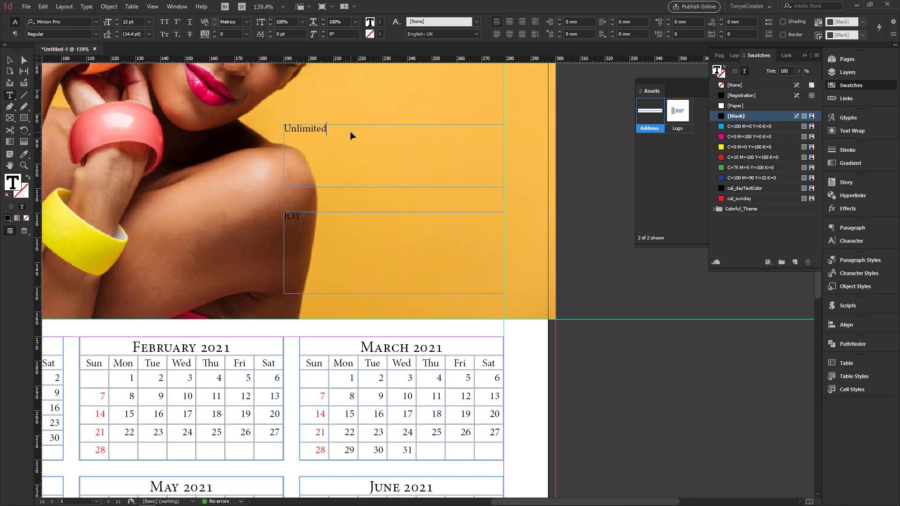
double_click(350, 131)
drag(329, 129, 267, 126)
click(68, 23)
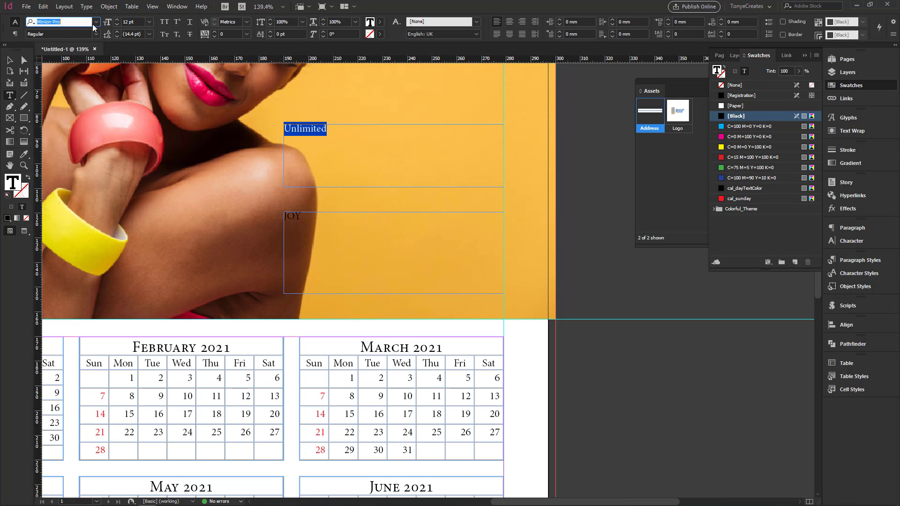
text(Playfair Display)
key(Tab)
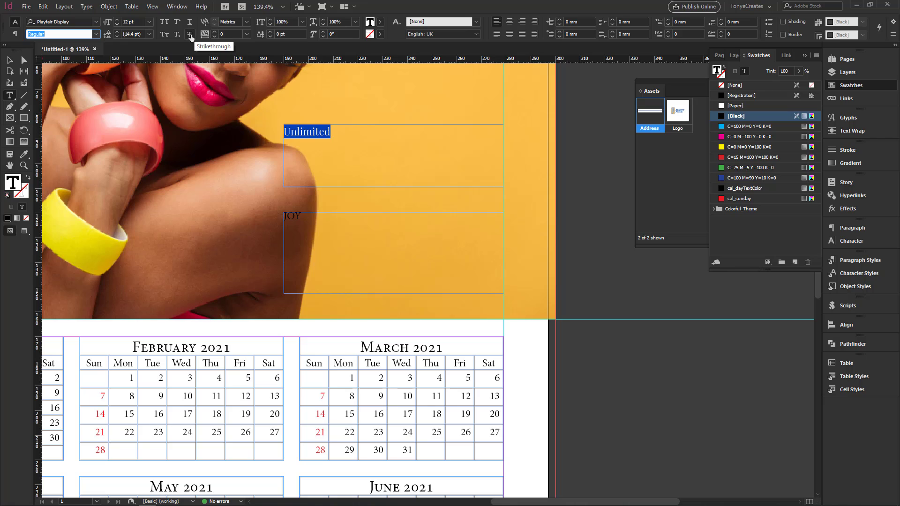
Apply All Caps to the "Unlimited" text and set its font size to 26 pt
click(165, 22)
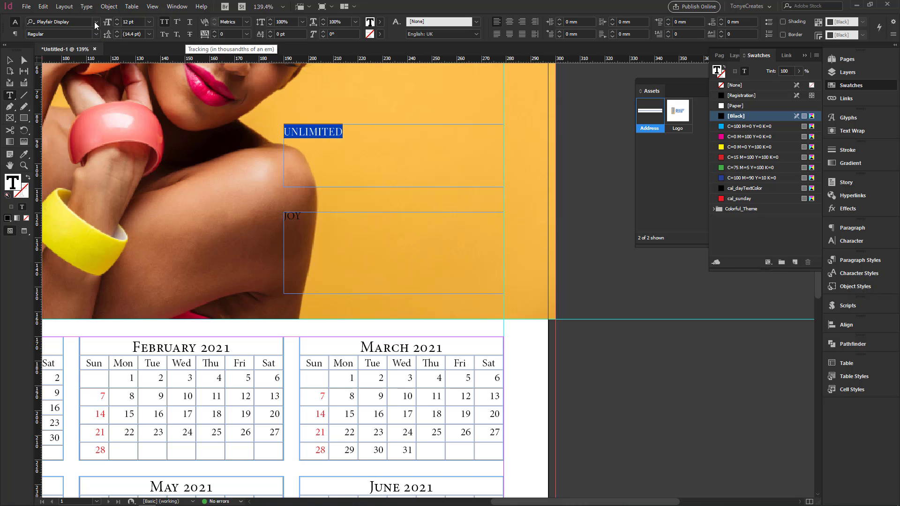
click(130, 23)
text(2)
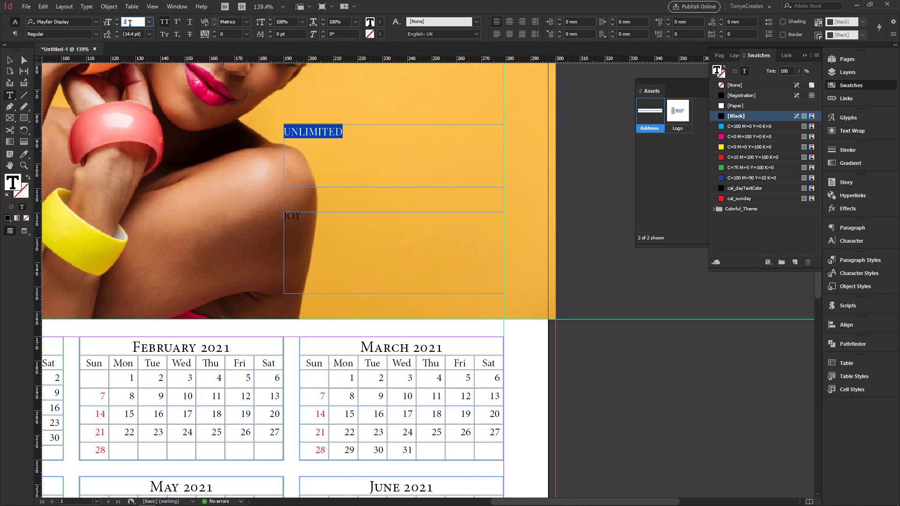
text(6)
key(Return)
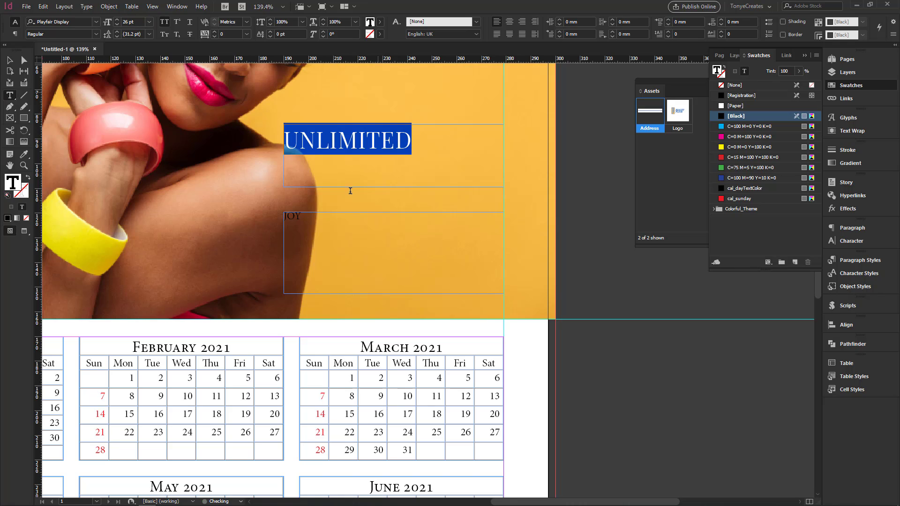
Select the "JOY" text below "UNLIMITED" and set its font size to 138 pt
click(314, 217)
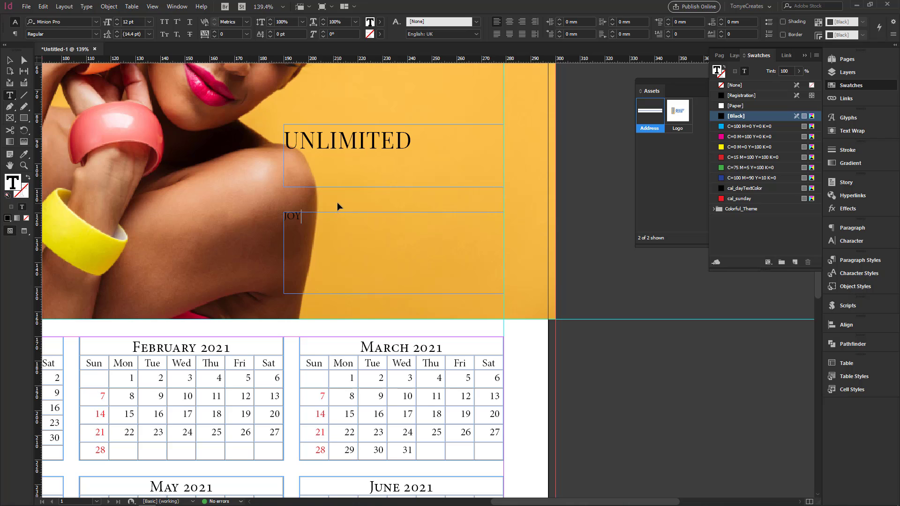
key(ctrl+a)
click(306, 217)
drag(305, 215, 286, 215)
click(309, 215)
double_click(325, 215)
triple_click(140, 19)
text(13)
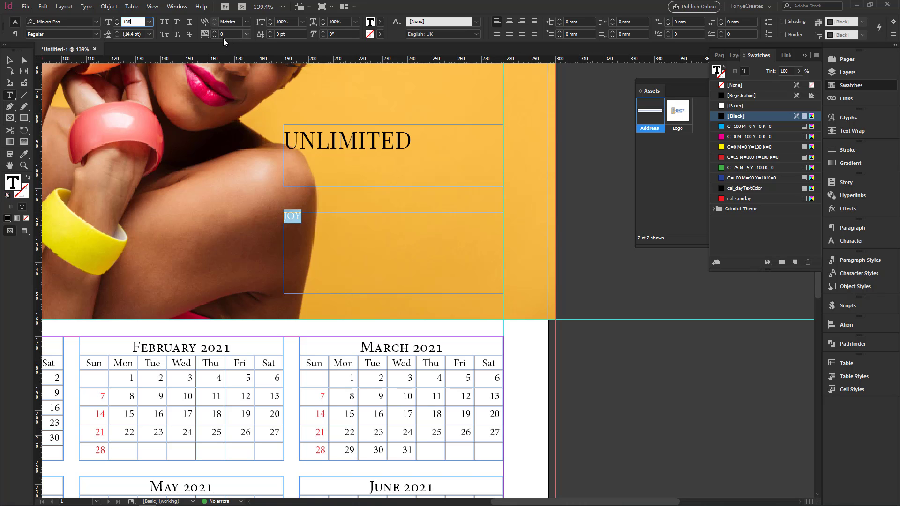
text(8)
key(Tab)
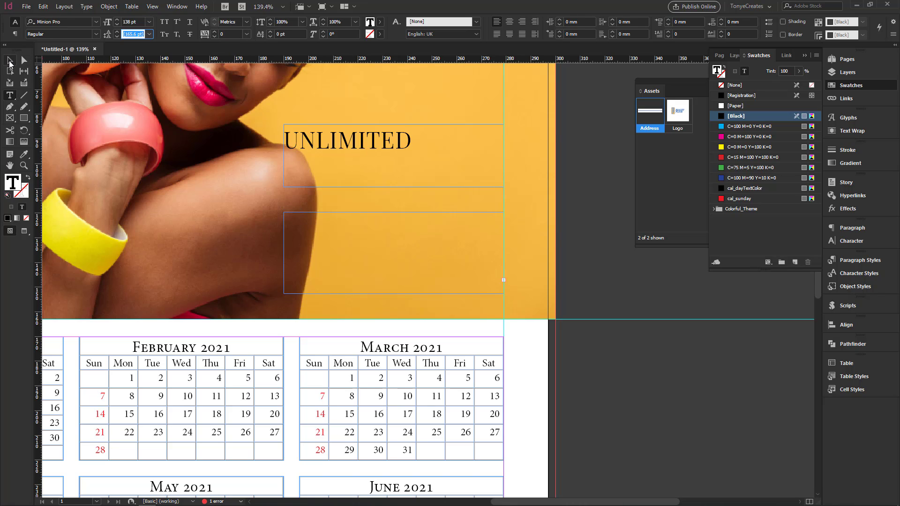
Enlarge the "JOY" text frame to about 114 × 41 mm and move it slightly up and to the left
click(9, 60)
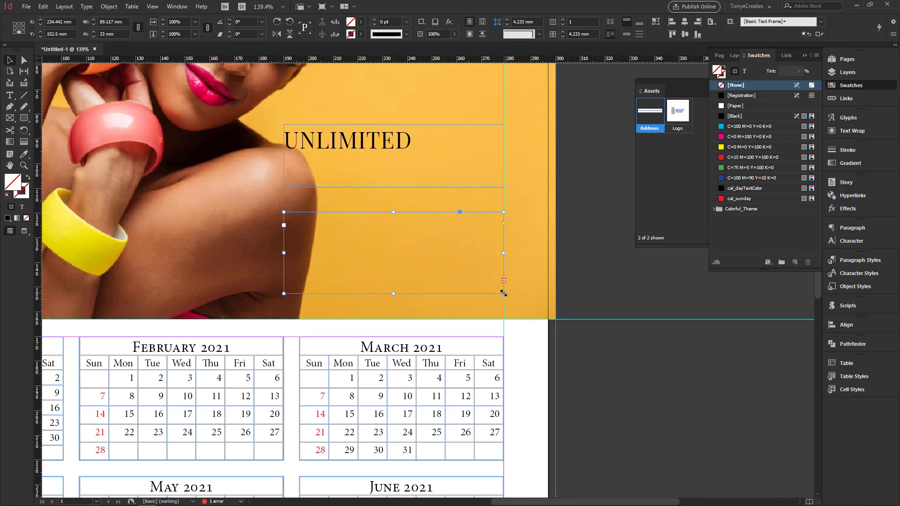
drag(504, 293, 564, 311)
drag(447, 271, 439, 252)
Set the font of the "JOY" text to Playfair Display and leave text editing
double_click(446, 244)
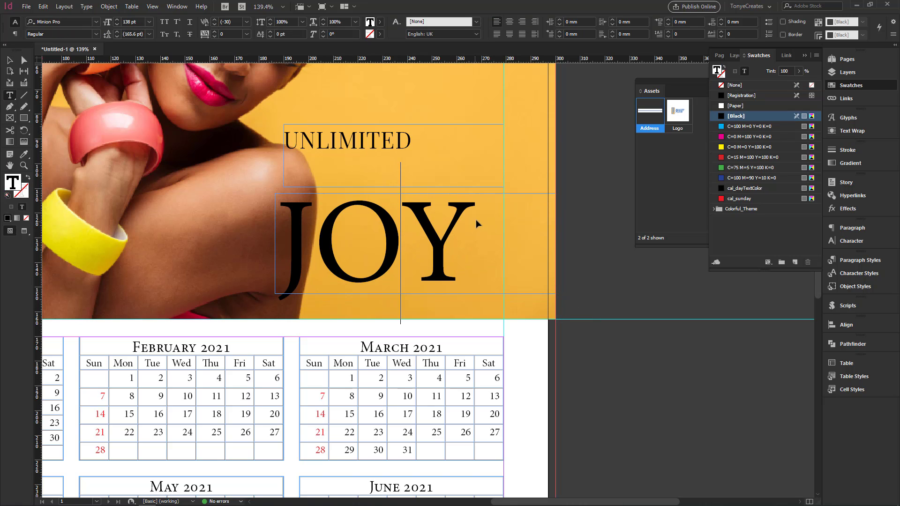
double_click(475, 224)
click(75, 22)
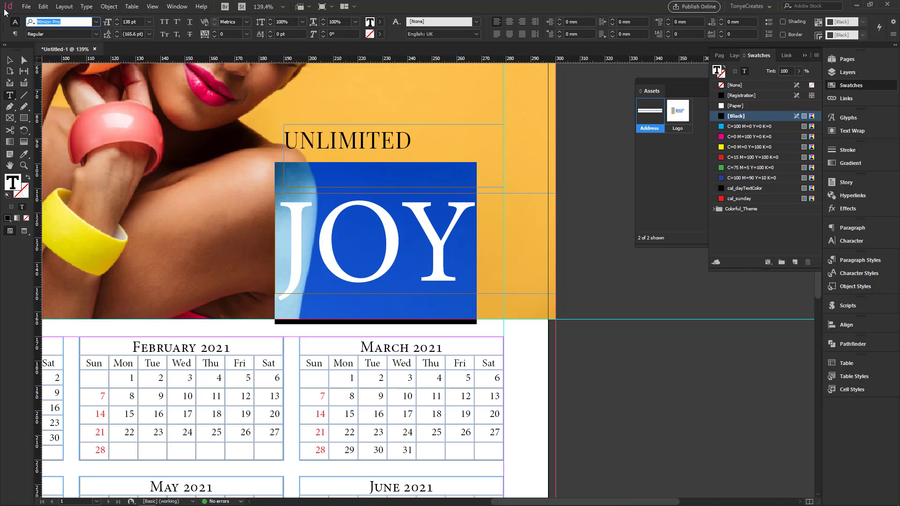
text(Playfair Display)
key(Return)
key(Escape)
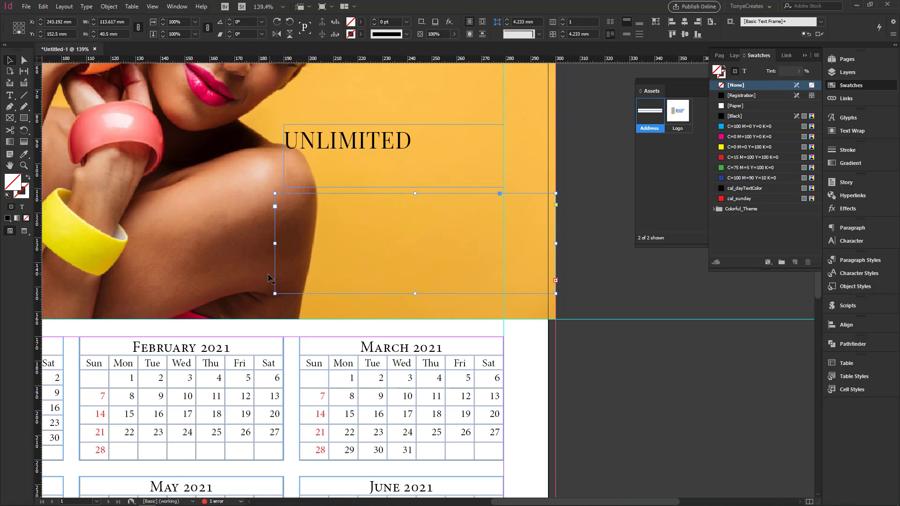
Enlarge the "JOY" frame to about 156 × 53 mm and shift it up and to the right
drag(275, 293, 227, 311)
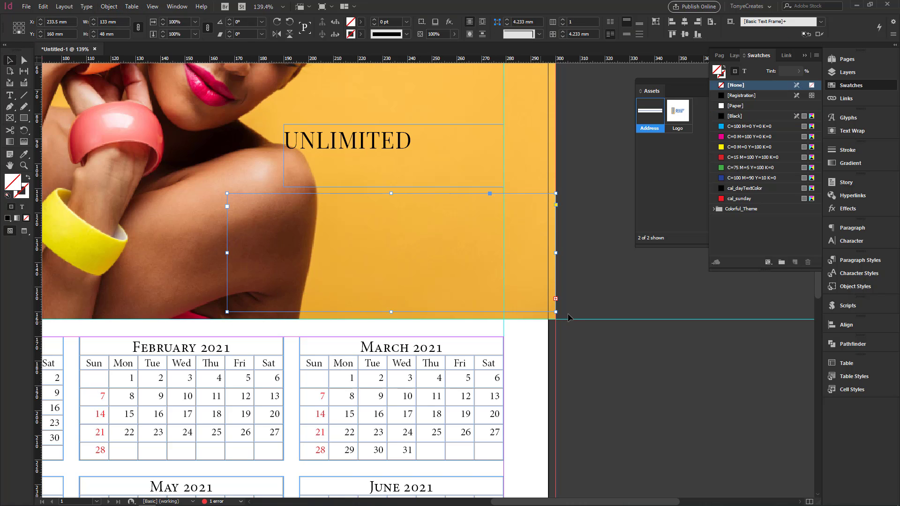
drag(556, 312, 608, 318)
drag(394, 284, 418, 260)
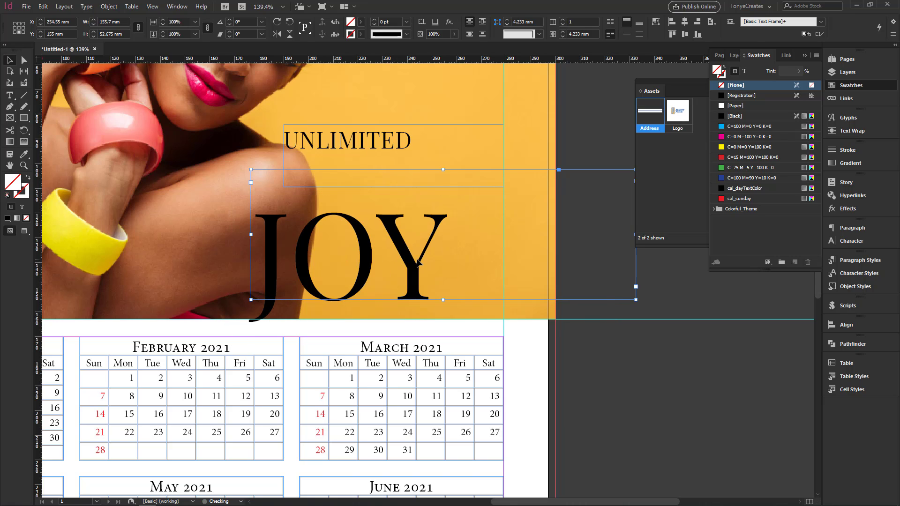
Fit the "JOY" frame's width to its text and align its left edge with the "UNLIMITED" frame above
double_click(431, 252)
key(ctrl+a)
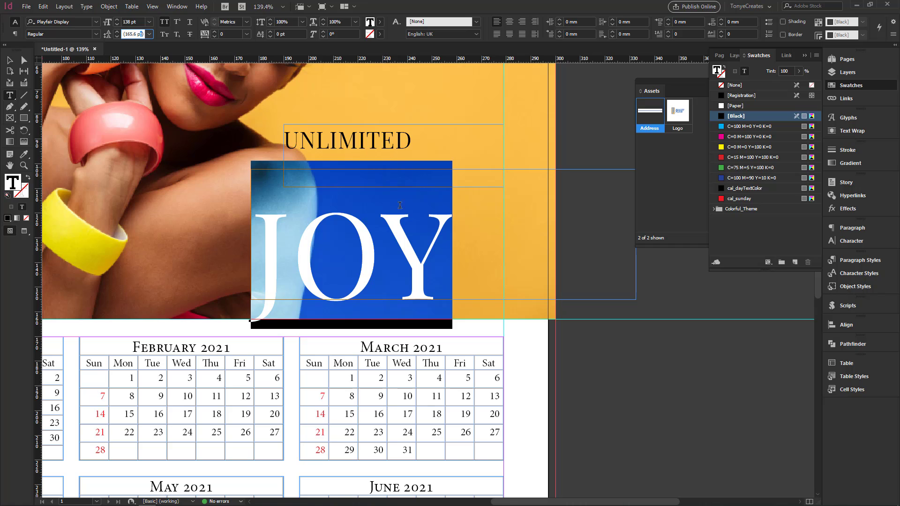
click(361, 247)
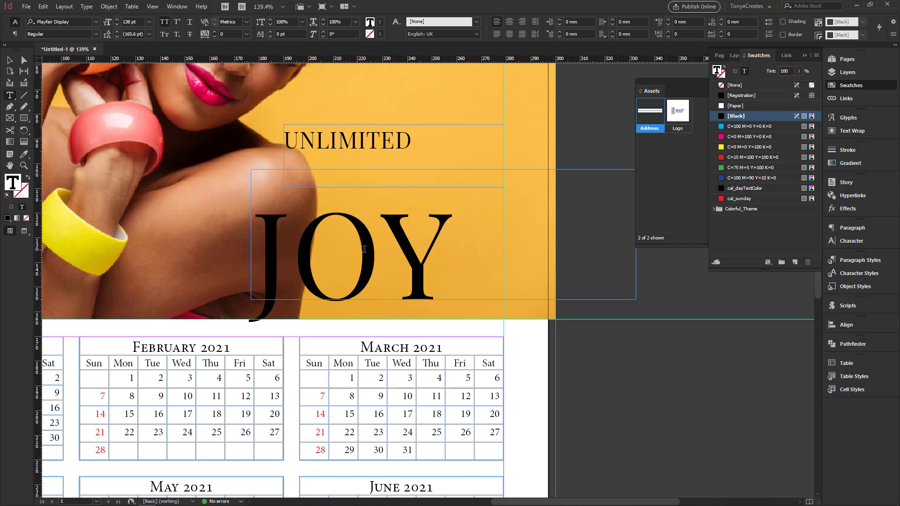
double_click(386, 238)
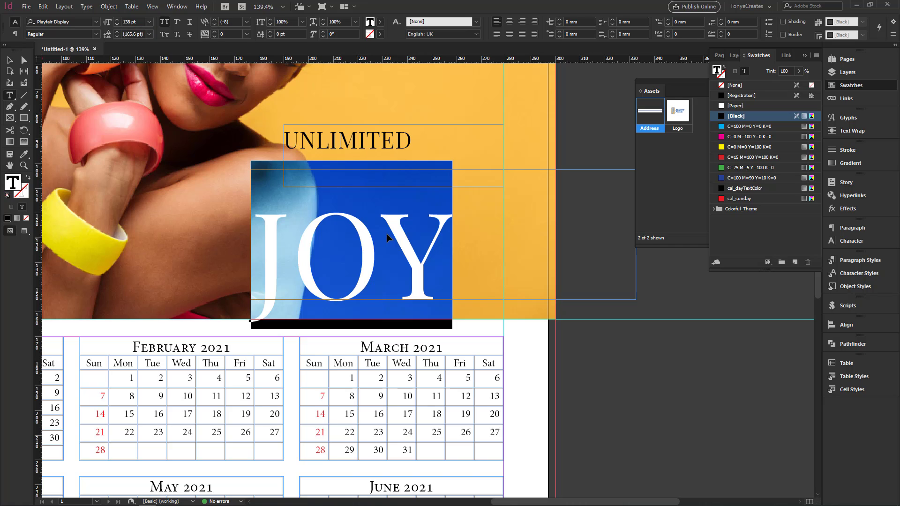
click(9, 60)
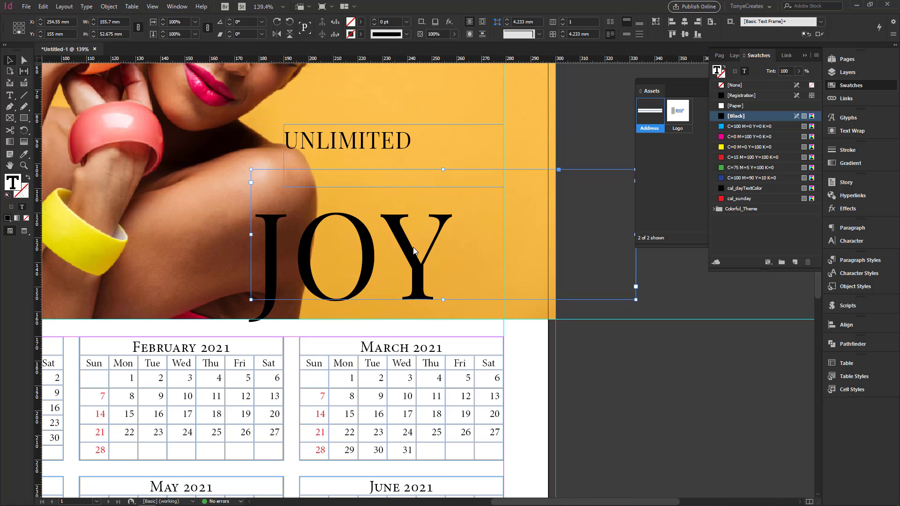
double_click(636, 300)
drag(414, 266, 446, 264)
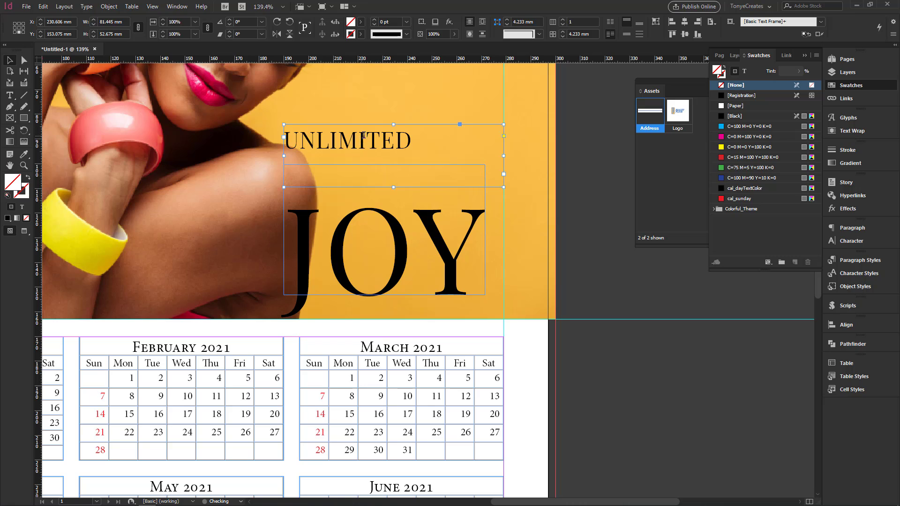
Set the tracking of the "UNLIMITED" text to 320 and leave text editing
double_click(359, 138)
double_click(387, 140)
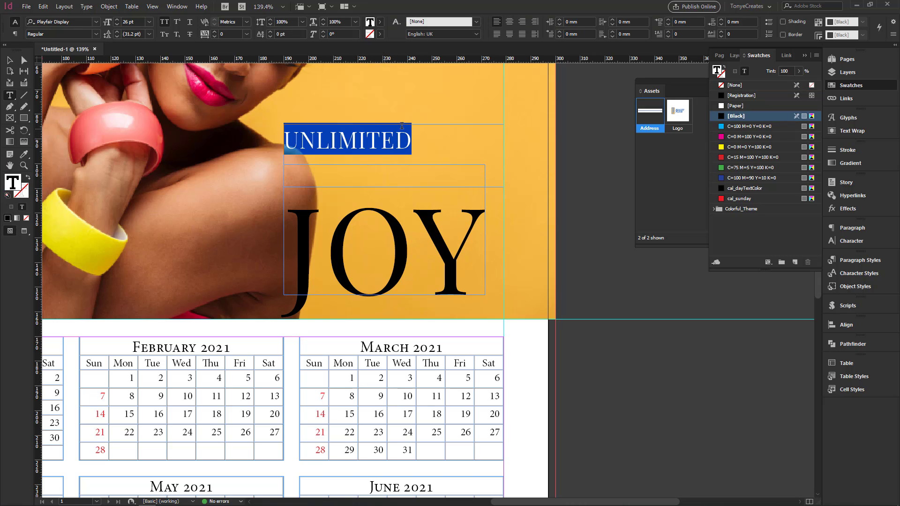
click(231, 34)
text(3)
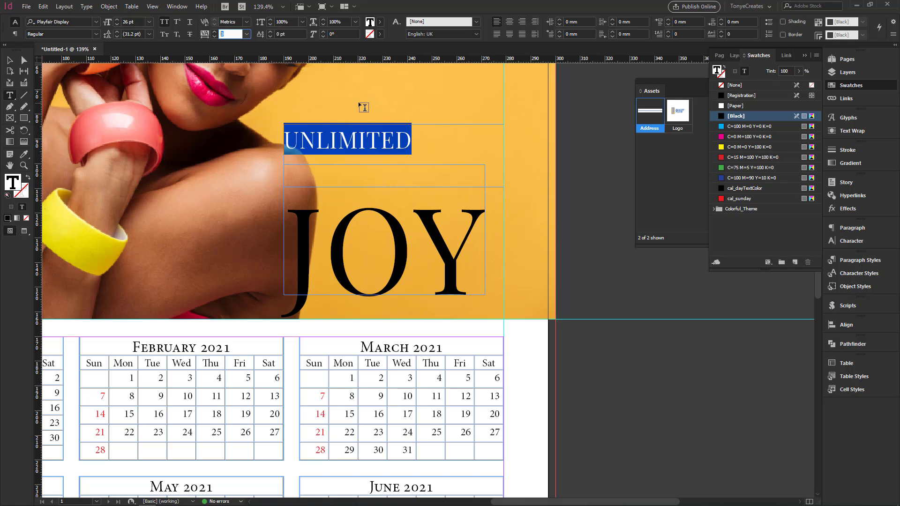
text(20)
key(Return)
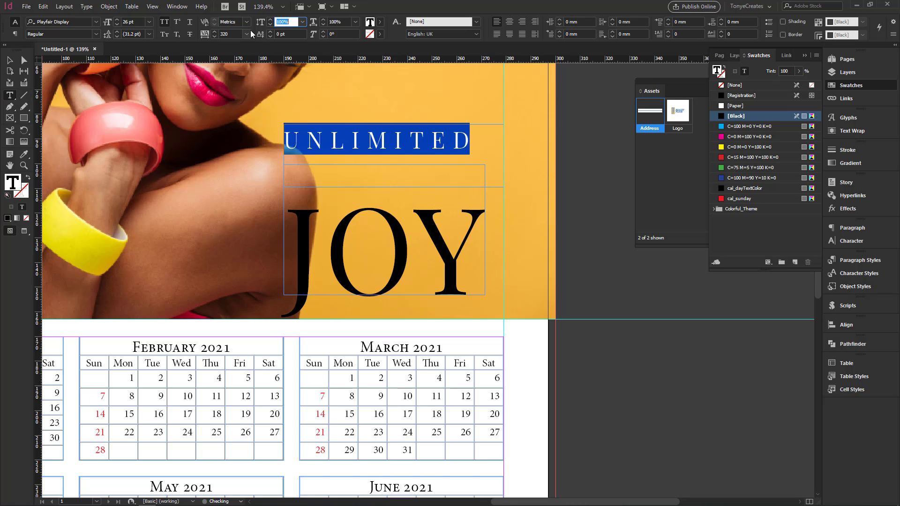
key(Escape)
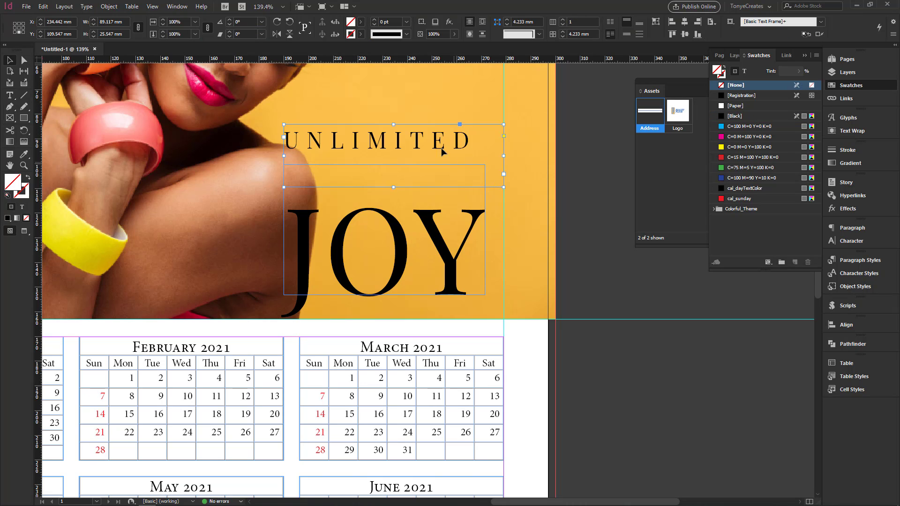
Fit the "UNLIMITED" frame's height to its text and center the text horizontally, comparing it with left alignment
double_click(393, 187)
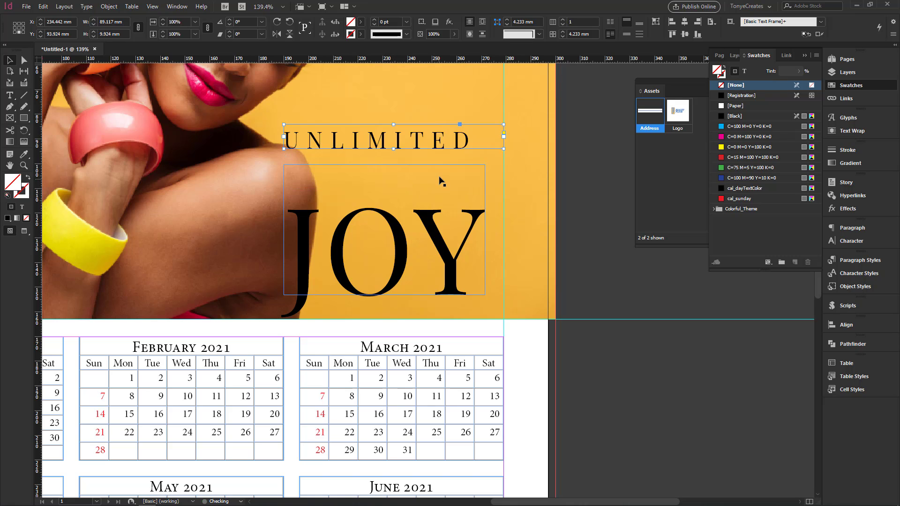
key(ctrl+shift+c)
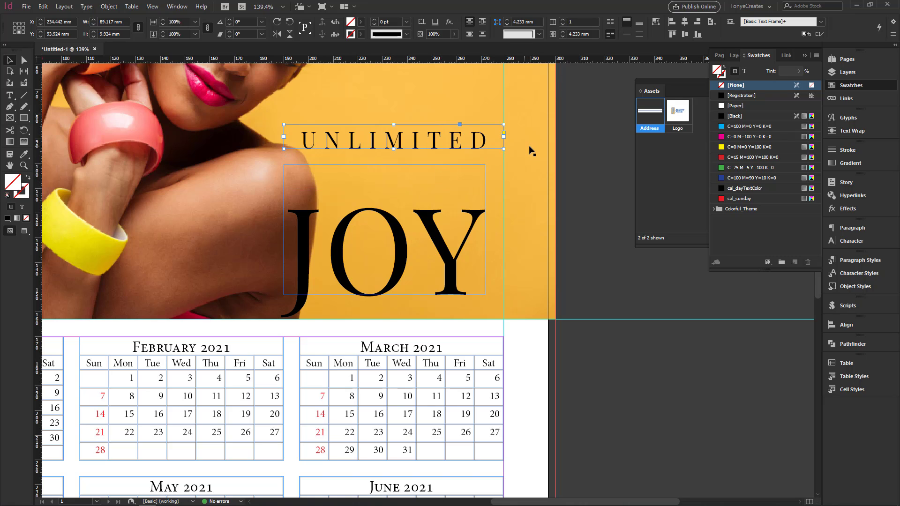
key(ctrl+shift+l)
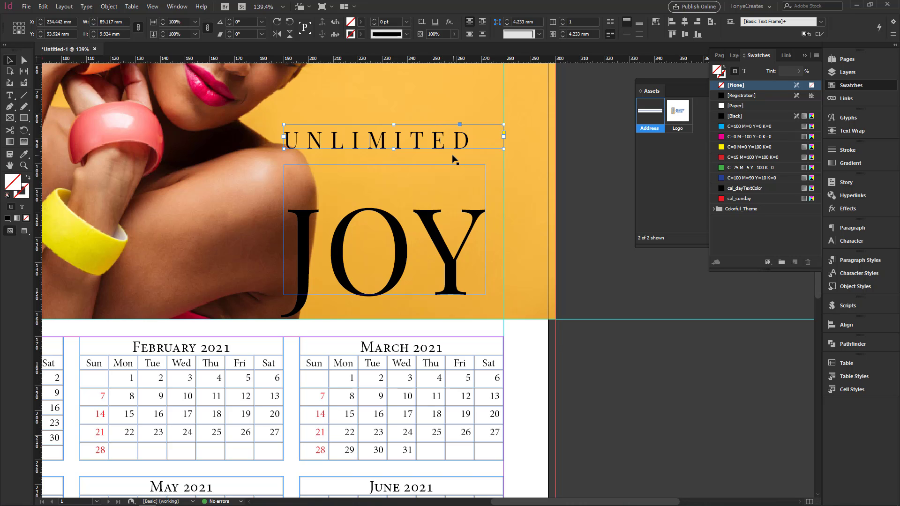
key(ctrl+shift+c)
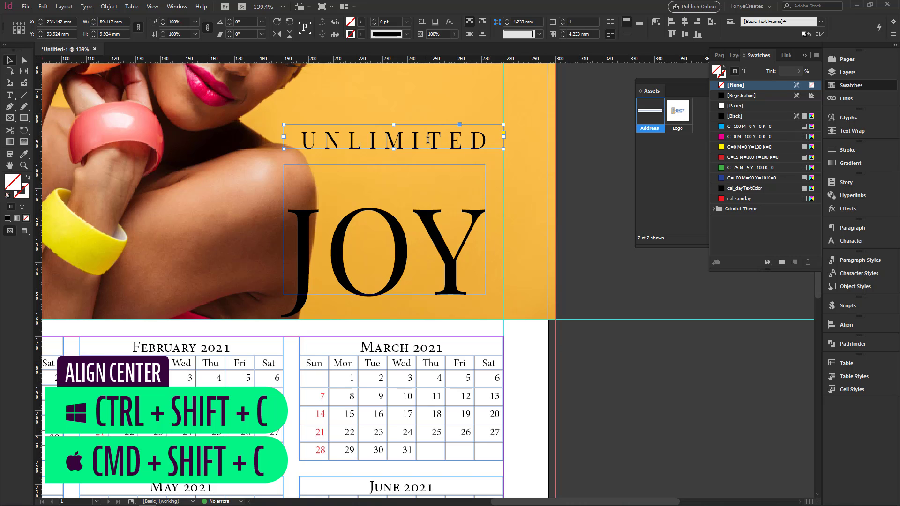
double_click(413, 142)
drag(357, 139, 300, 140)
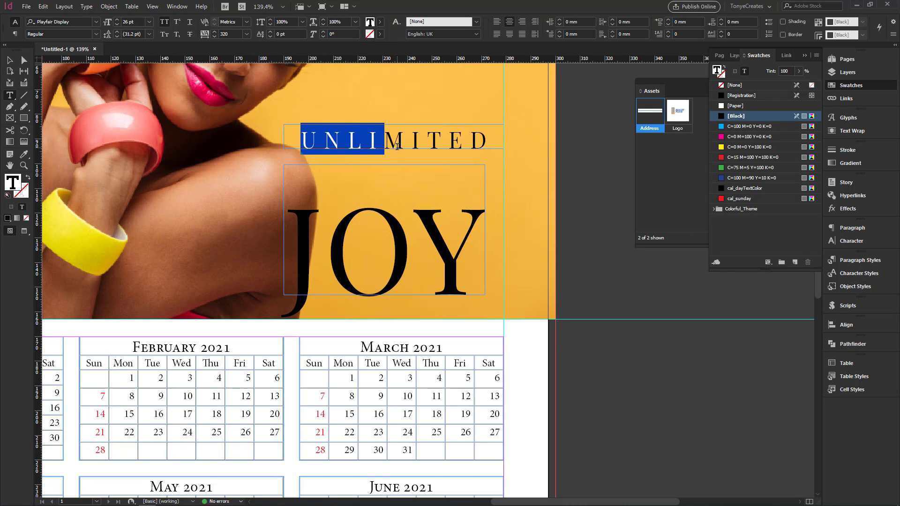
click(411, 135)
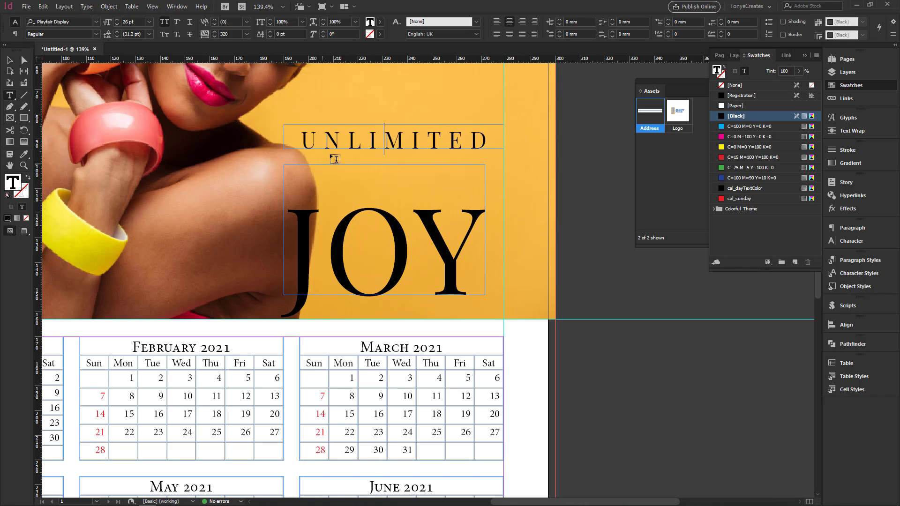
drag(302, 137, 535, 145)
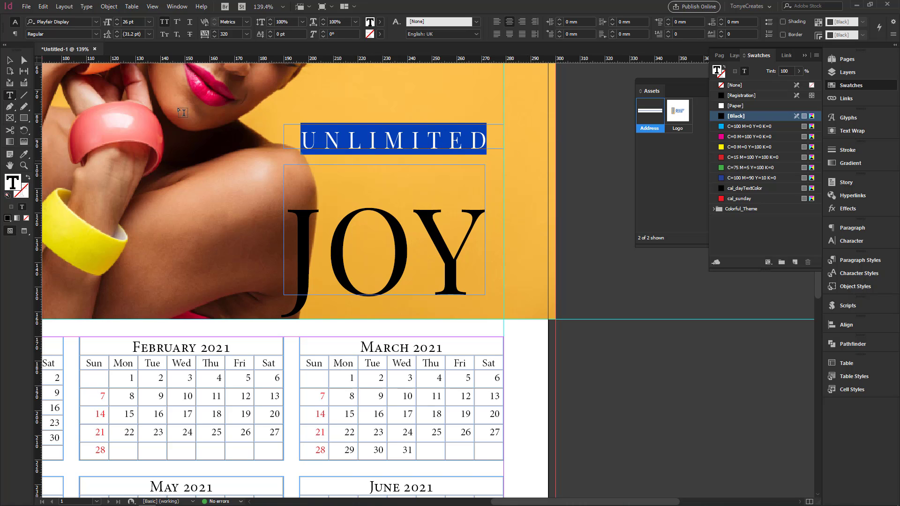
key(Escape)
Move the "JOY" frame up so it sits close beneath "UNLIMITED" and center its text horizontally
drag(459, 258, 461, 231)
double_click(461, 234)
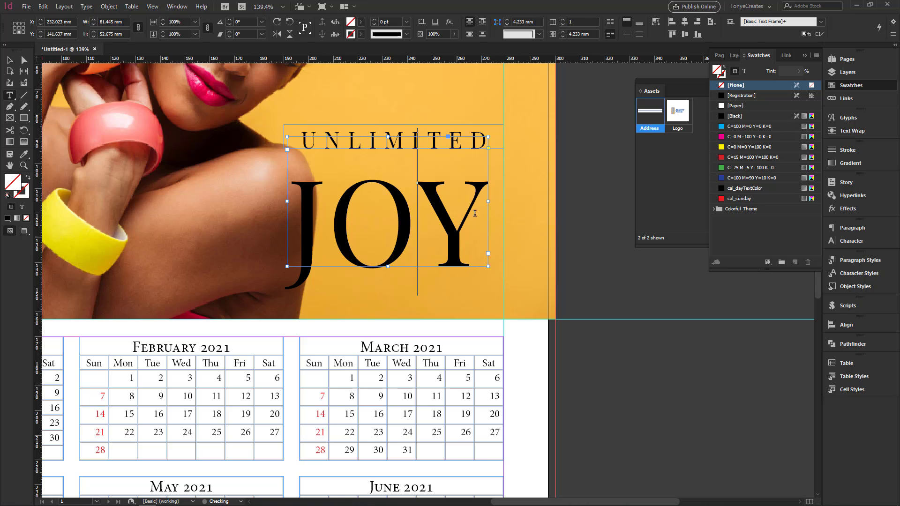
click(509, 22)
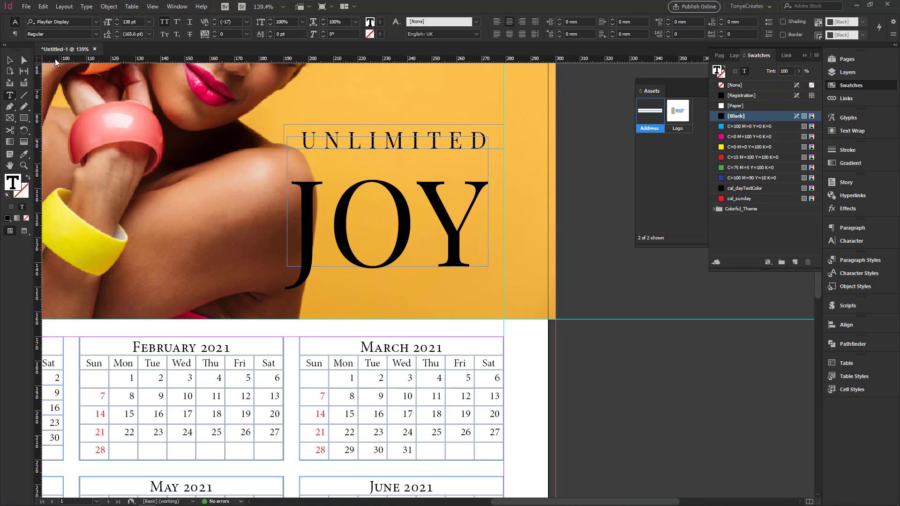
key(Escape)
drag(458, 240, 465, 220)
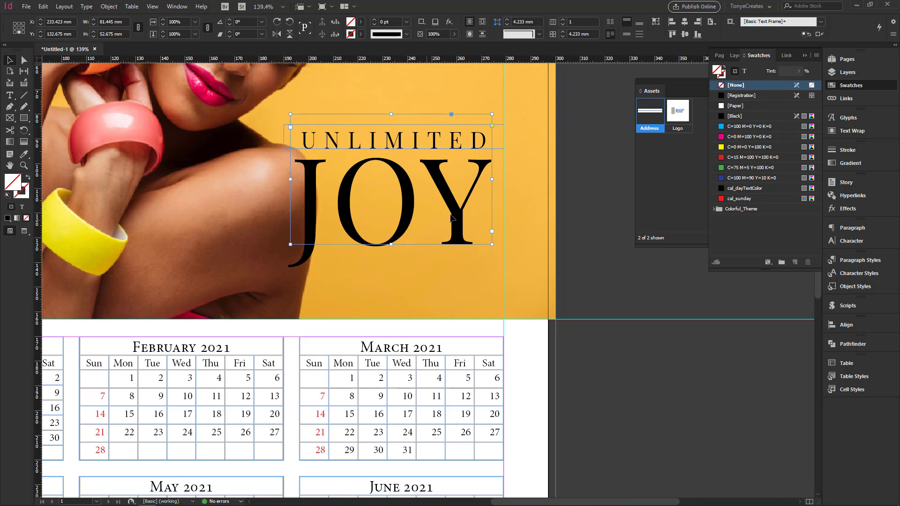
Color the "JOY" text with the [Paper] swatch and deselect it
click(745, 72)
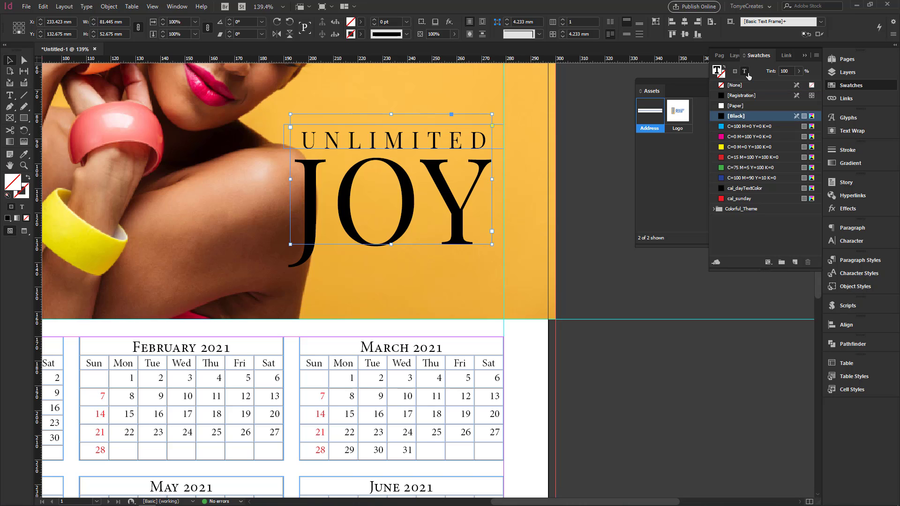
click(735, 106)
click(586, 167)
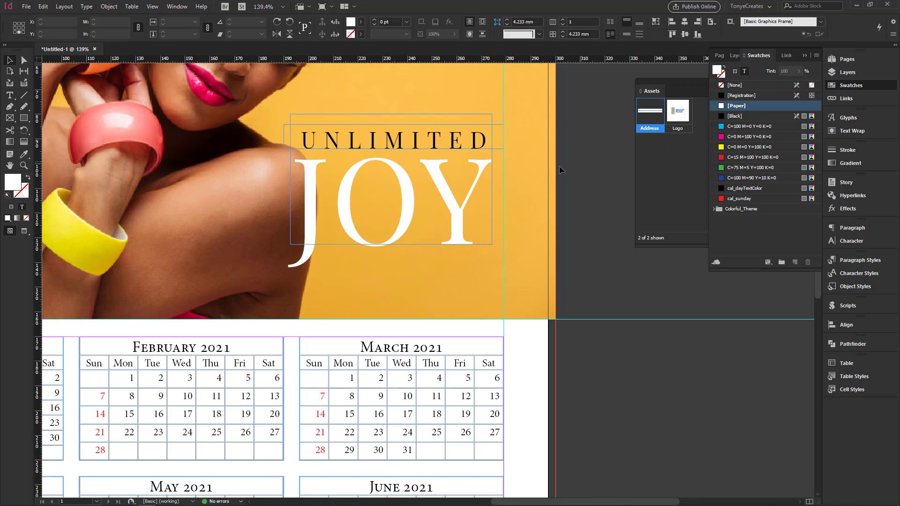
Select the "UNLIMITED" and "JOY" frames together and group them
click(488, 187)
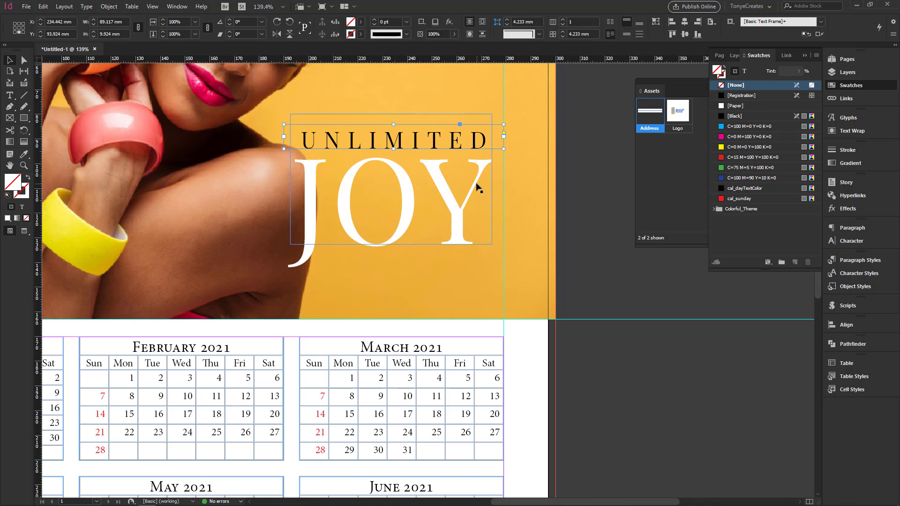
click(587, 140)
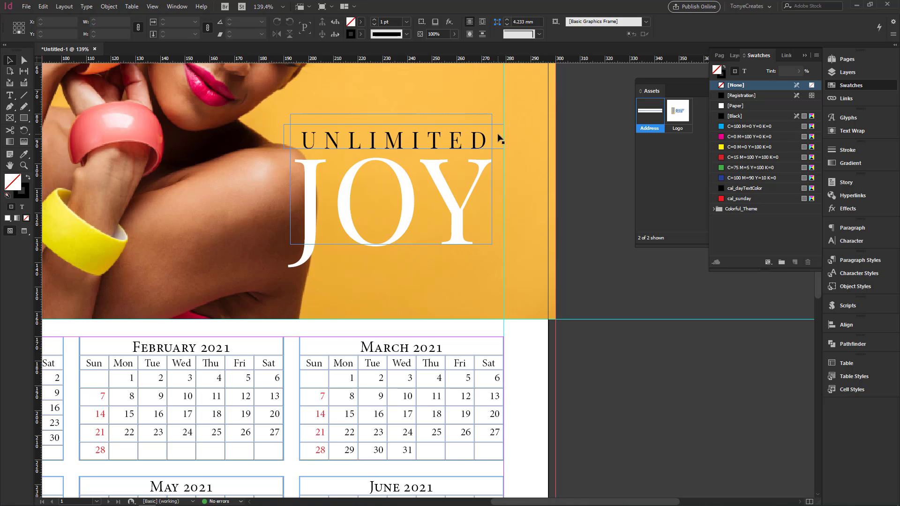
click(501, 140)
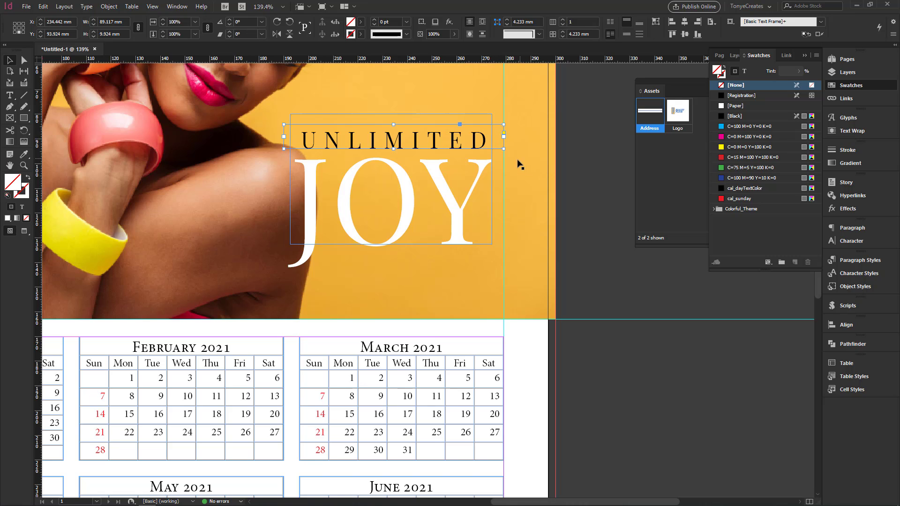
click(472, 198)
click(501, 141)
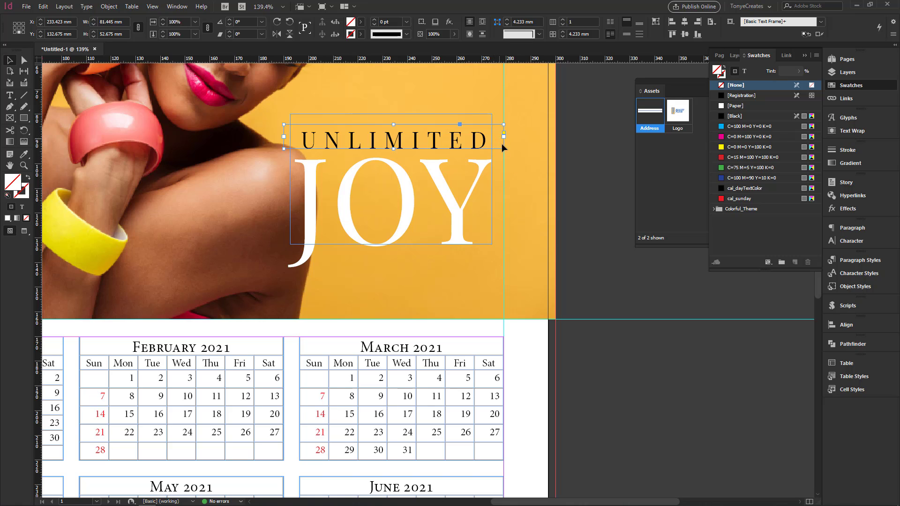
shift+click(486, 180)
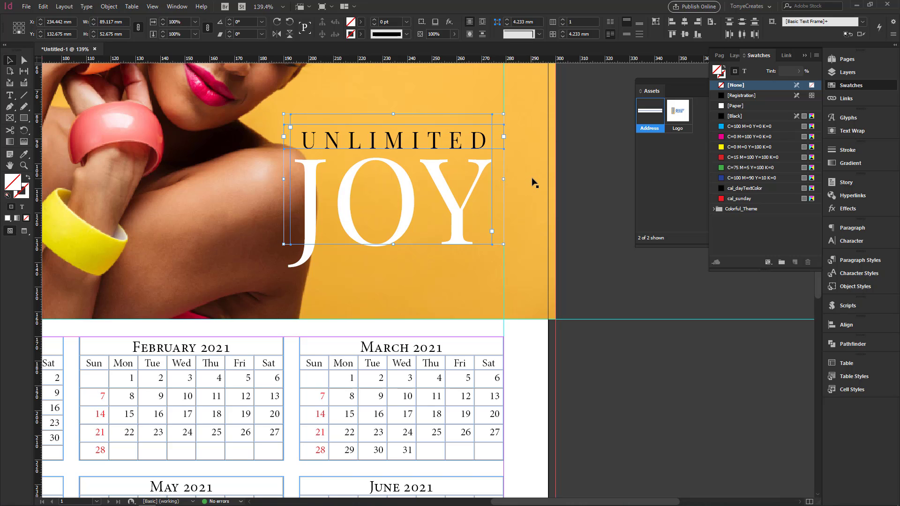
key(ctrl+g)
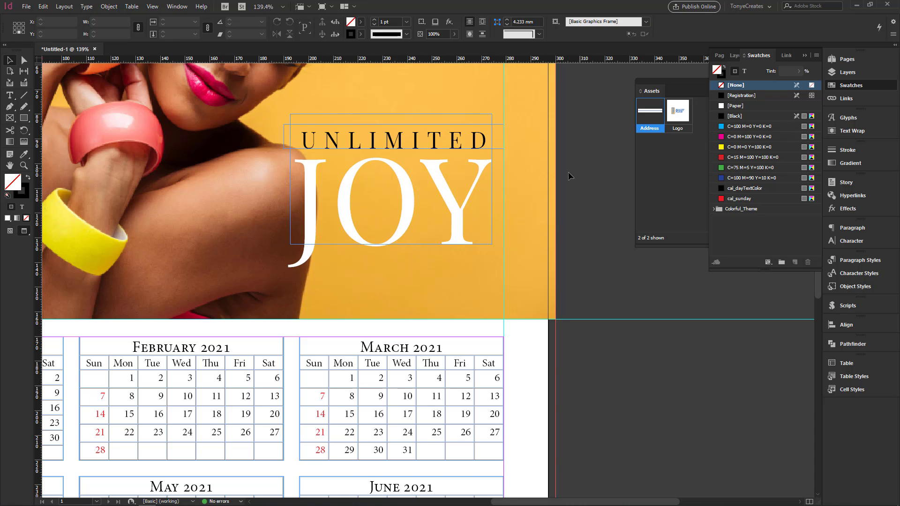
Check the layout in preview, and move the heading group about 12 mm down and about 5 mm to the right
key(w)
key(w)
drag(479, 180, 477, 218)
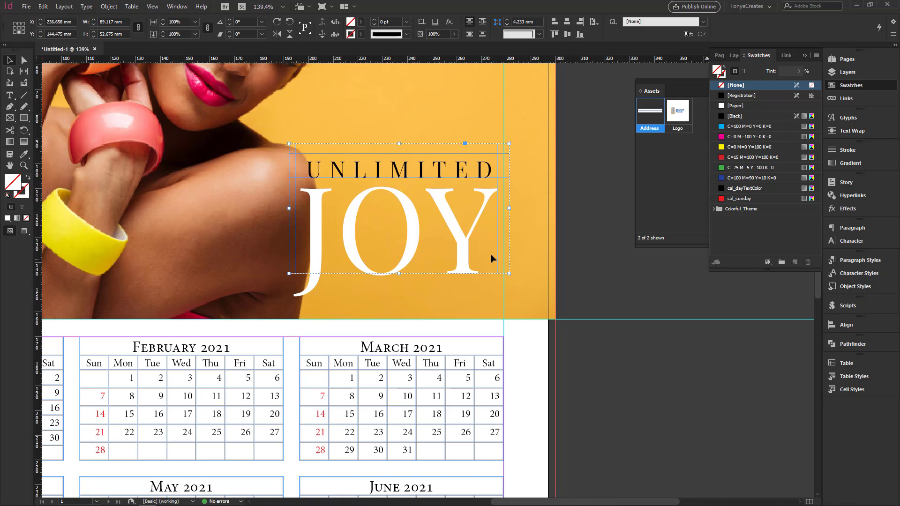
drag(466, 249, 473, 250)
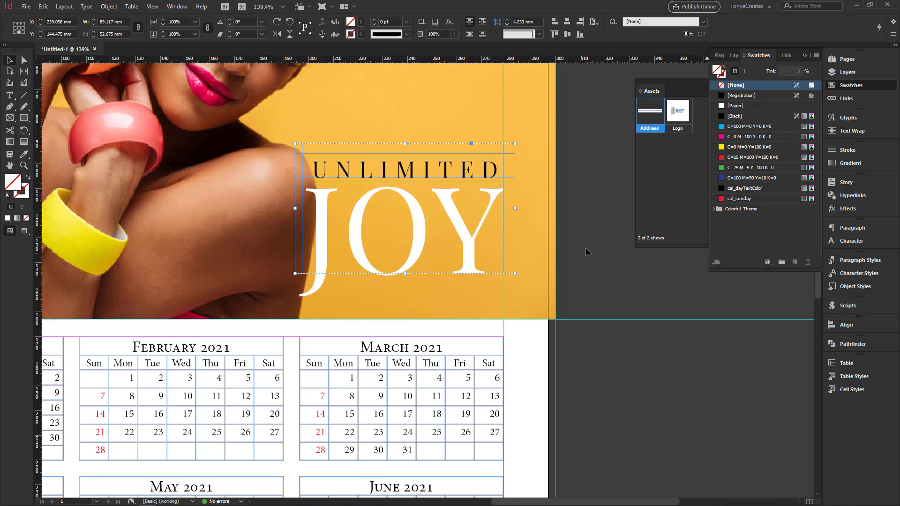
Ungroup the two headings and fit the "UNLIMITED" frame's width to its text
key(ctrl+shift+g)
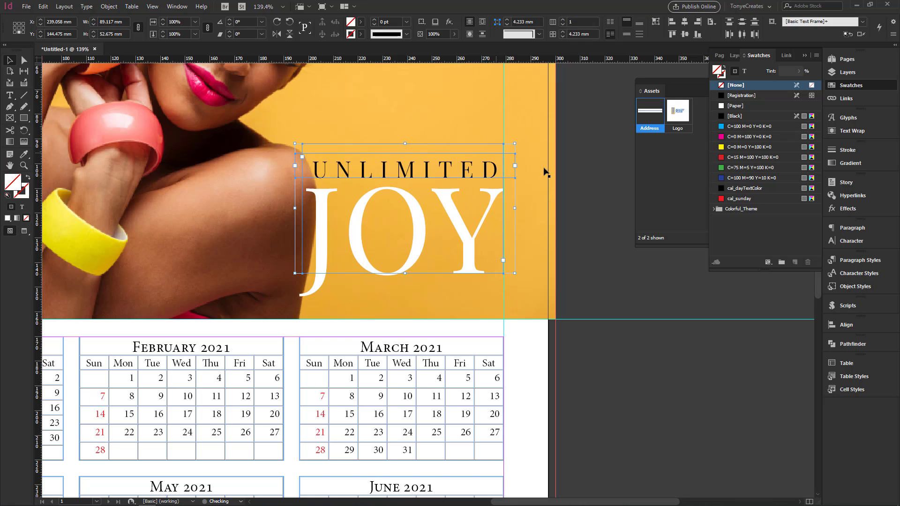
click(587, 168)
click(463, 169)
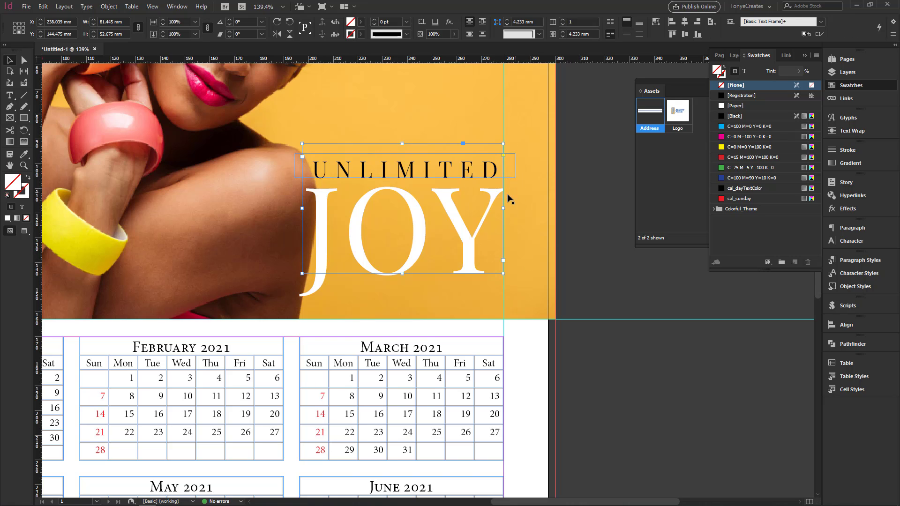
click(515, 172)
double_click(514, 178)
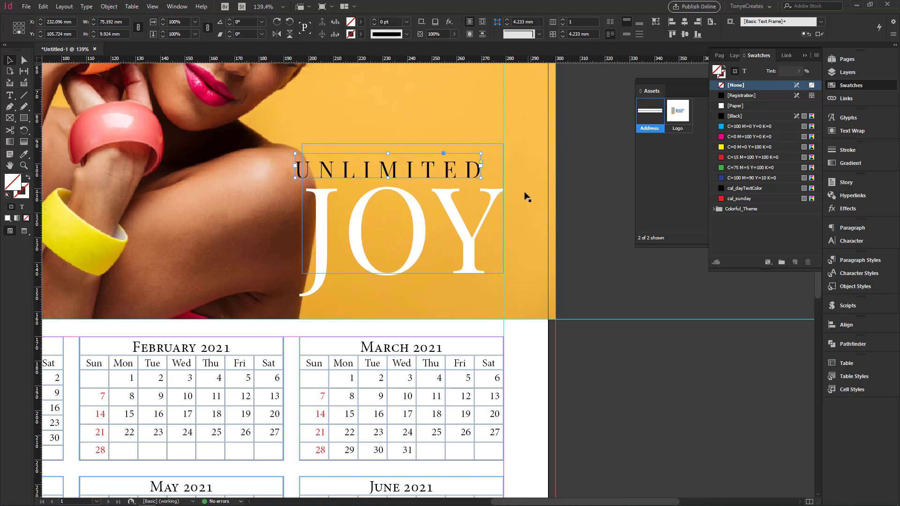
Center "UNLIMITED" horizontally on the "JOY" frame as key object and group both frames
shift+click(498, 195)
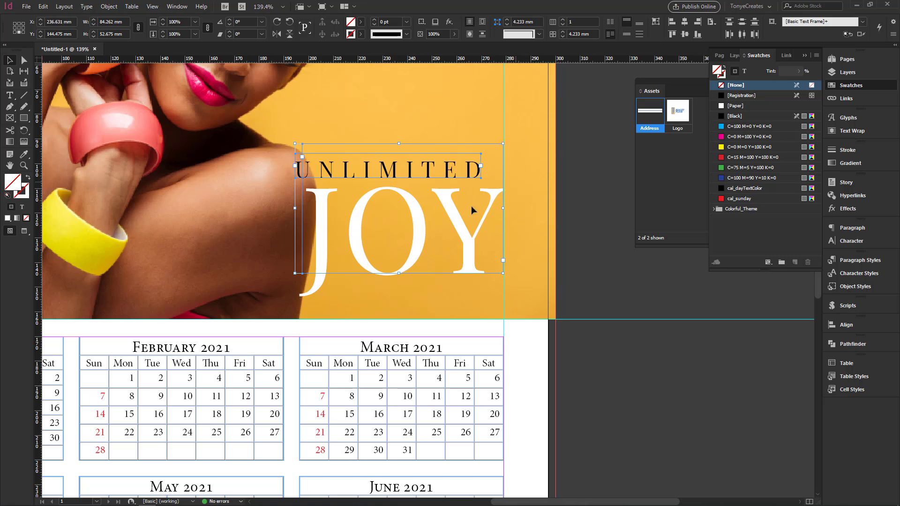
click(496, 191)
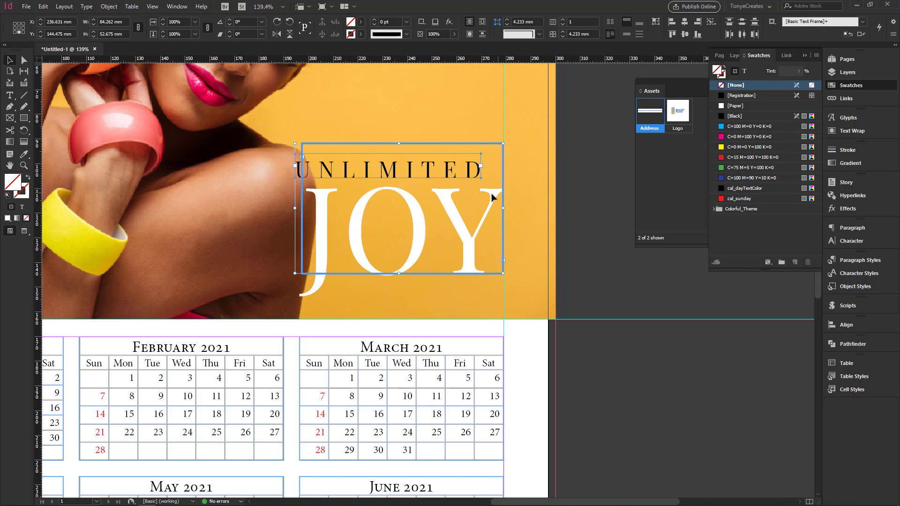
click(685, 22)
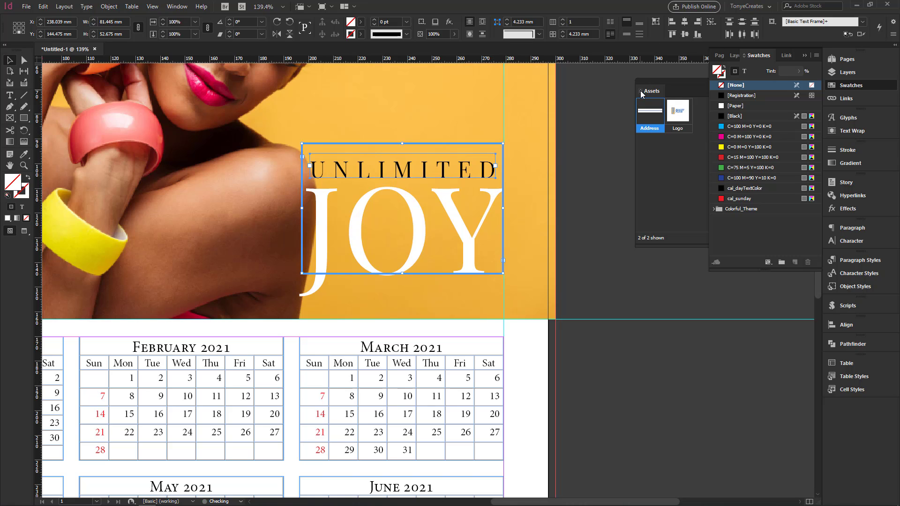
key(ctrl+g)
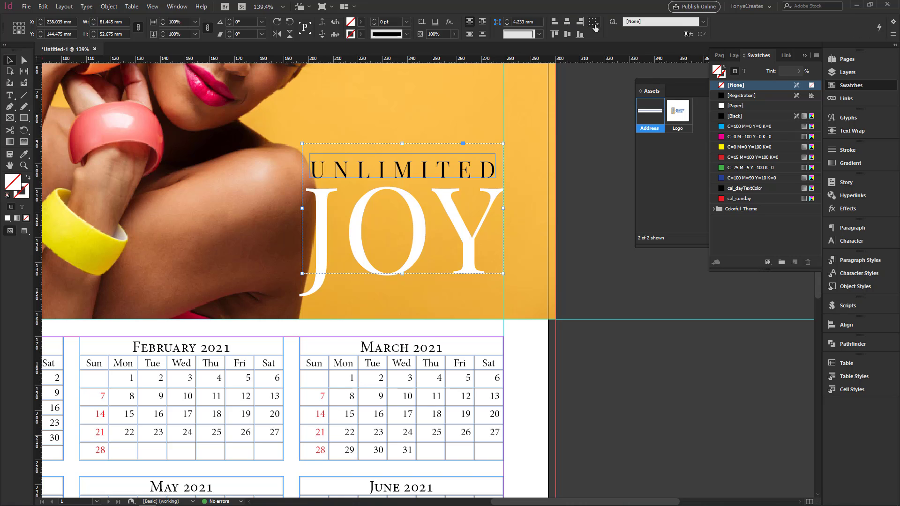
Align the heading group's right edge to the page margin using Align to Margins, and deselect it
click(595, 23)
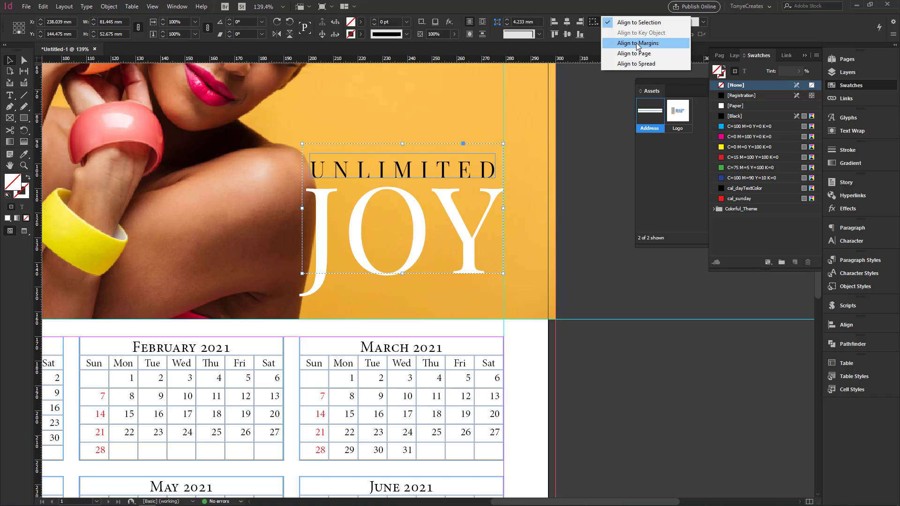
click(640, 43)
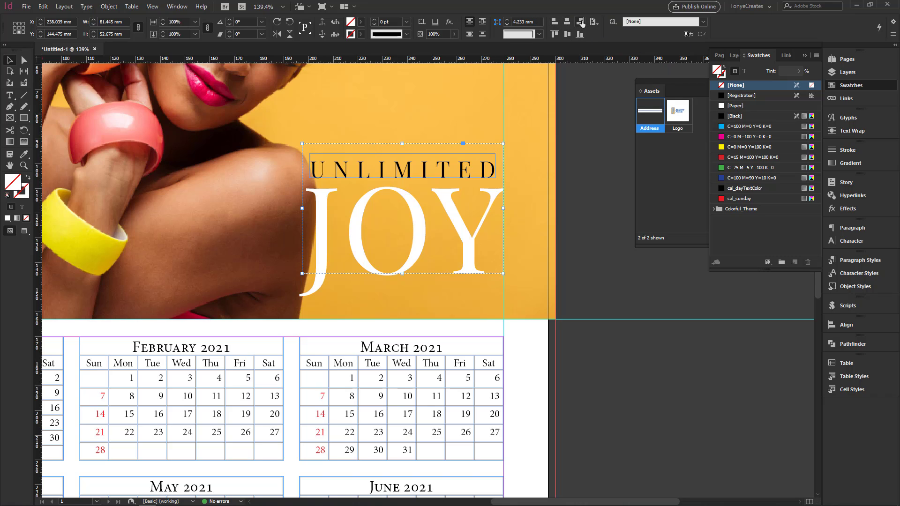
click(582, 23)
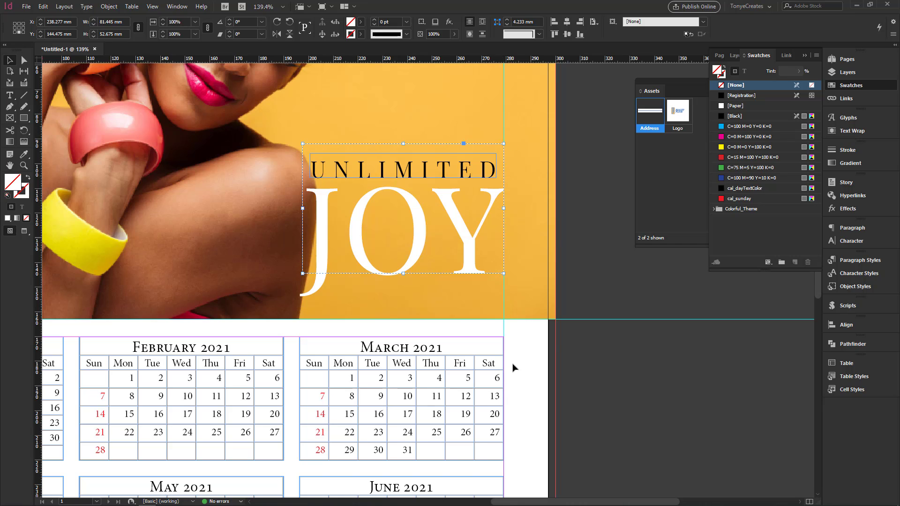
click(630, 389)
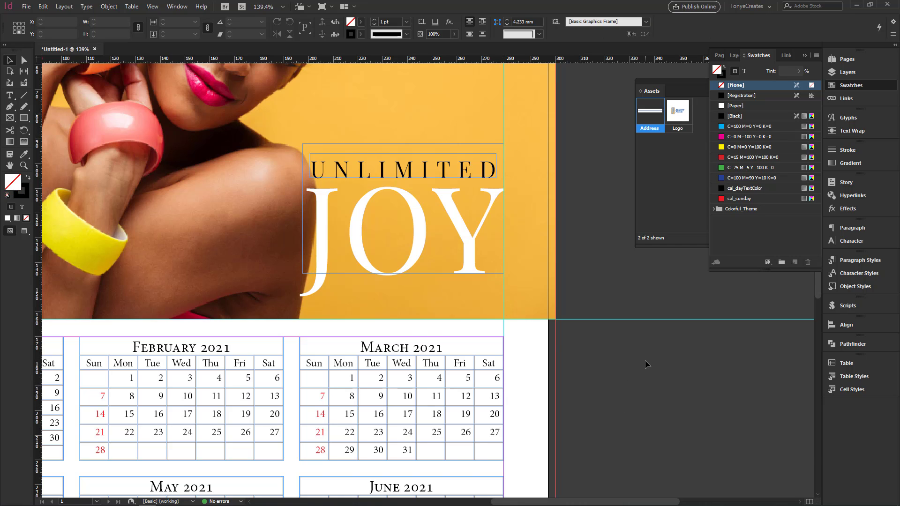
Examine the whole page in preview and look through the calendar's table, cell and paragraph styles
key(ctrl+0)
key(w)
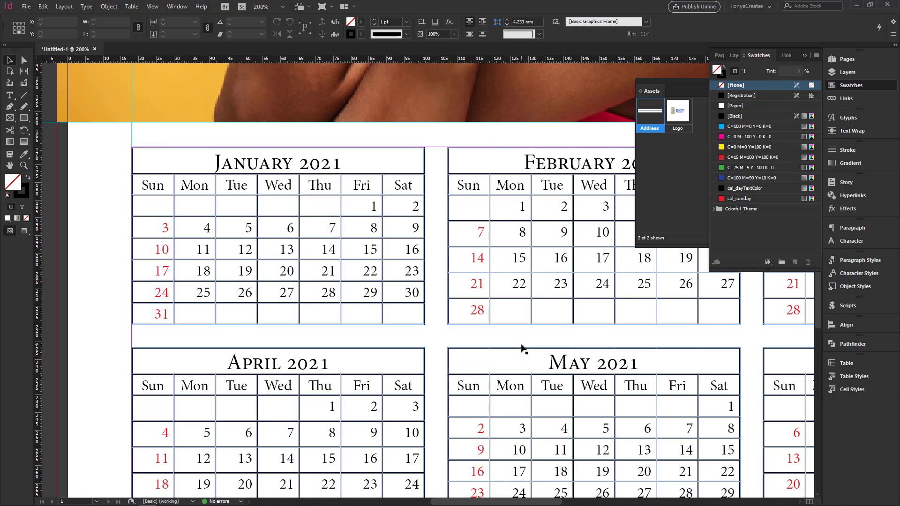
click(859, 377)
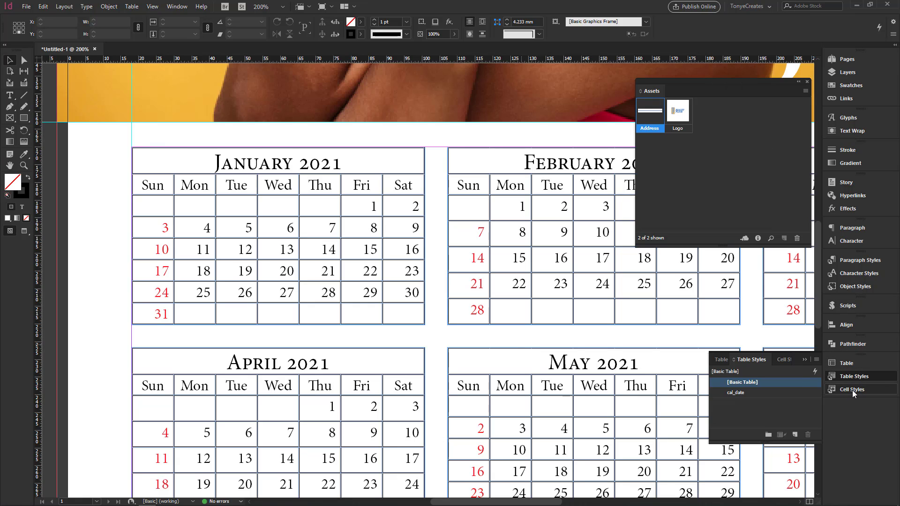
click(853, 390)
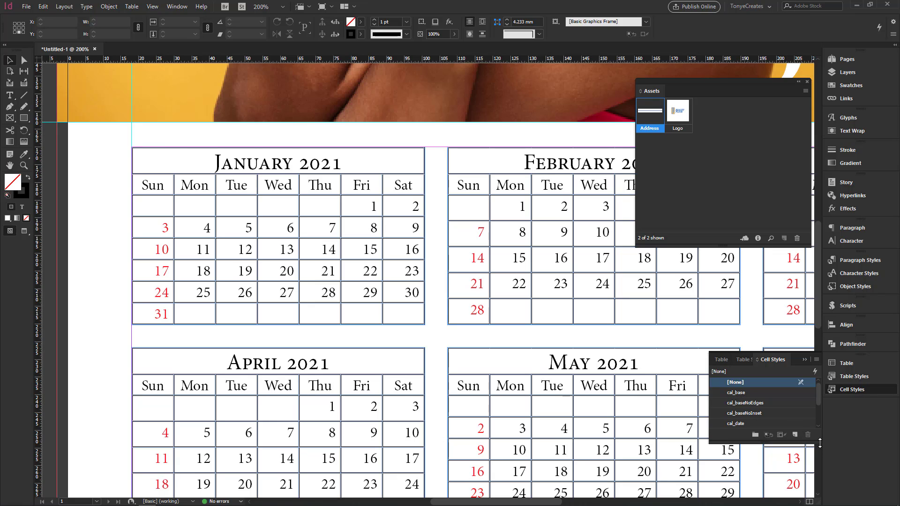
drag(819, 441, 819, 471)
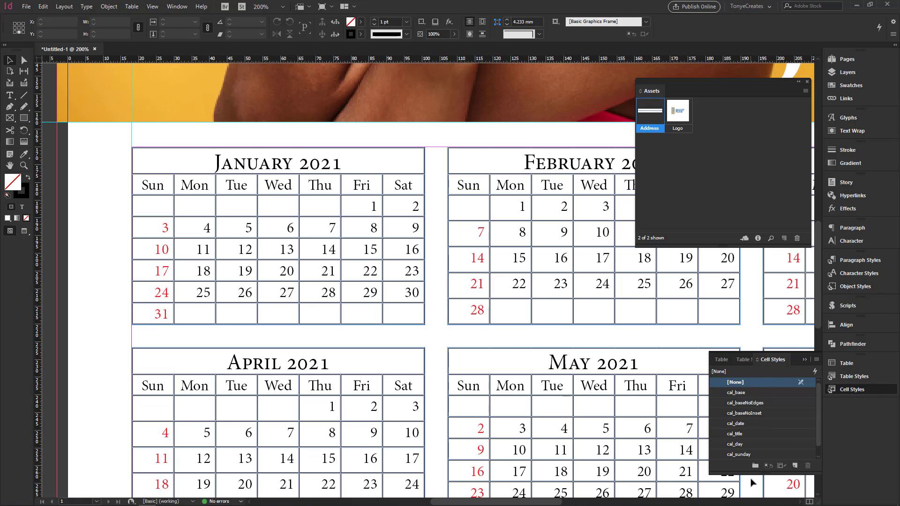
click(853, 377)
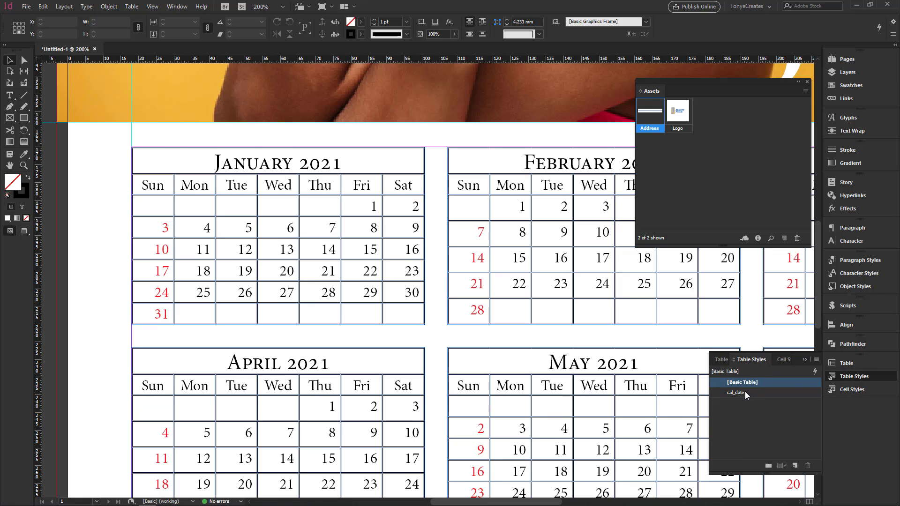
click(858, 260)
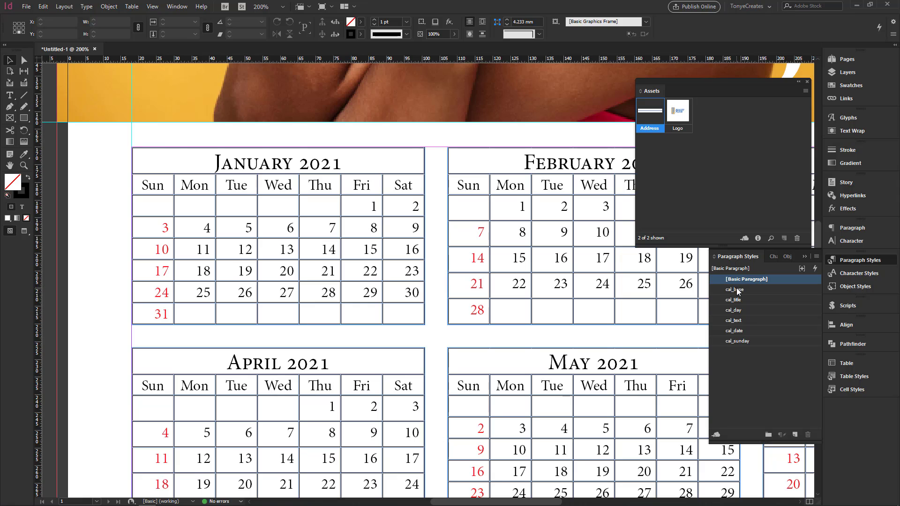
Edit the cal_base cell style and set its cell stroke weight to 0 pt
click(856, 391)
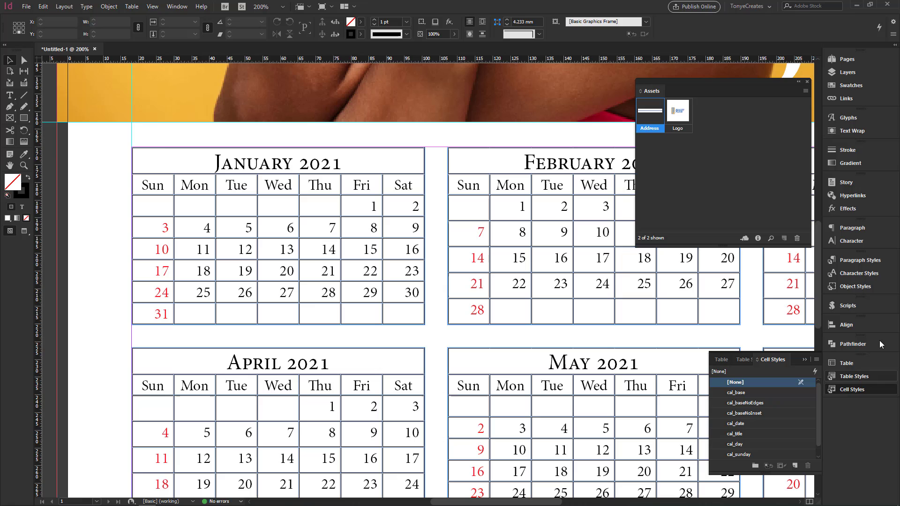
right_click(737, 396)
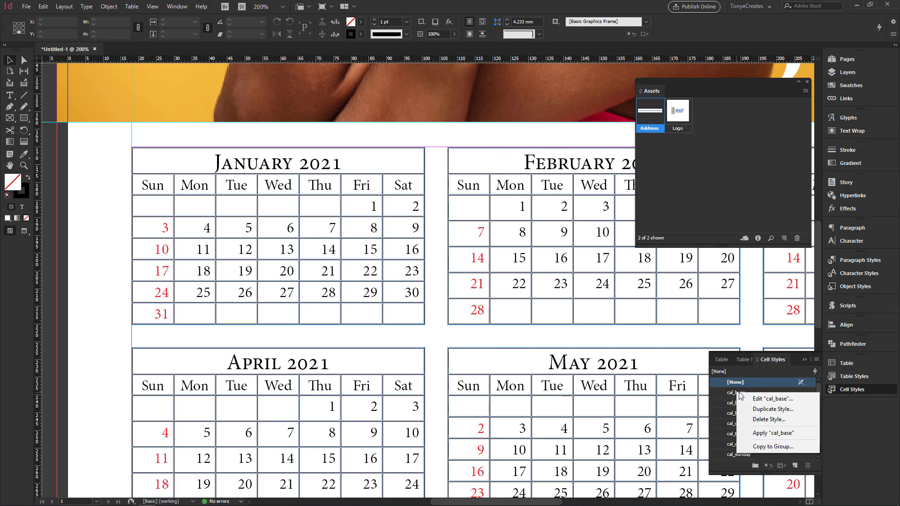
click(774, 402)
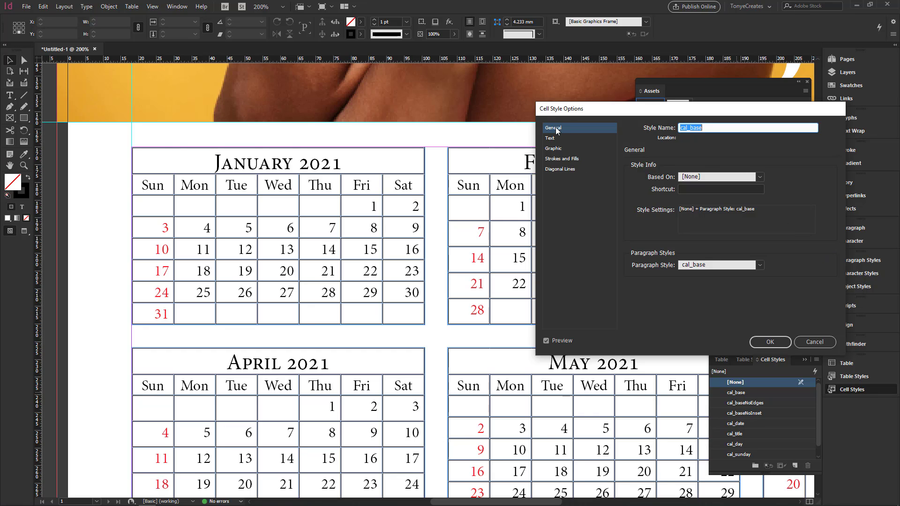
click(565, 160)
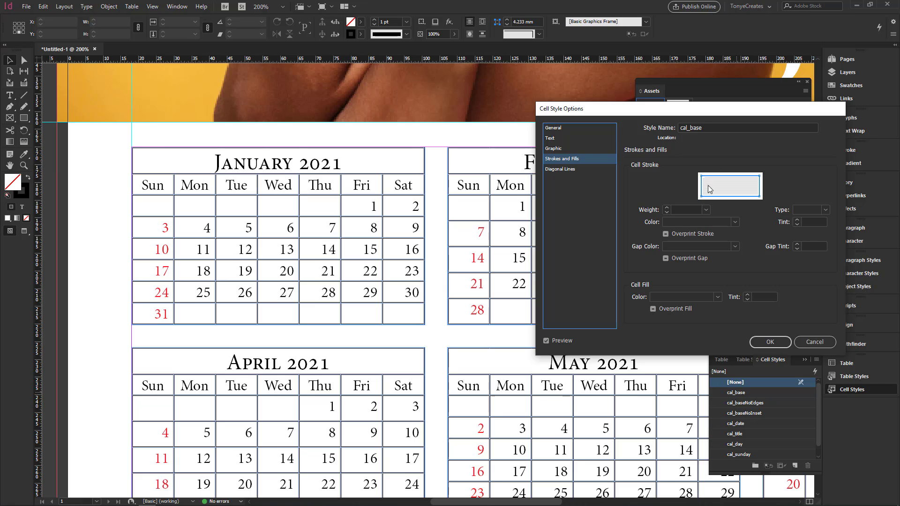
click(706, 210)
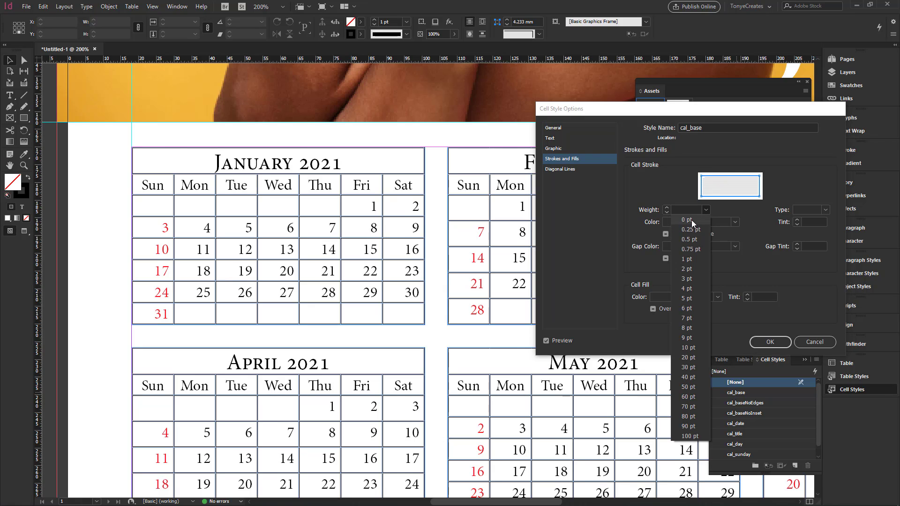
click(687, 220)
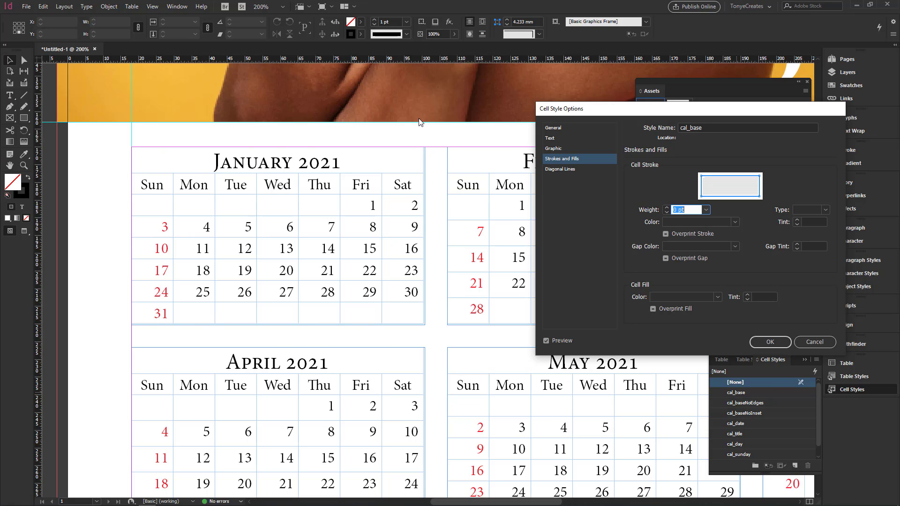
click(771, 342)
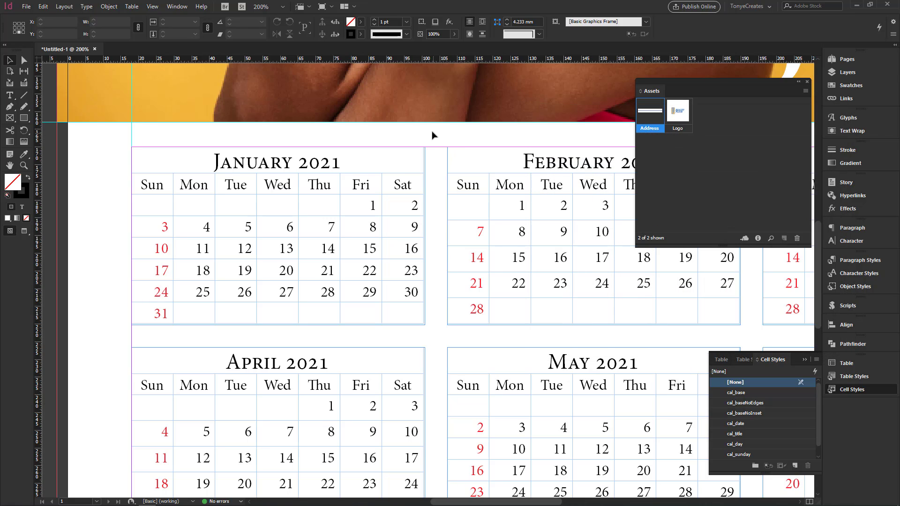
Check the month tables in preview mode, and collapse the floating Assets panel and move it clear of the tables
key(w)
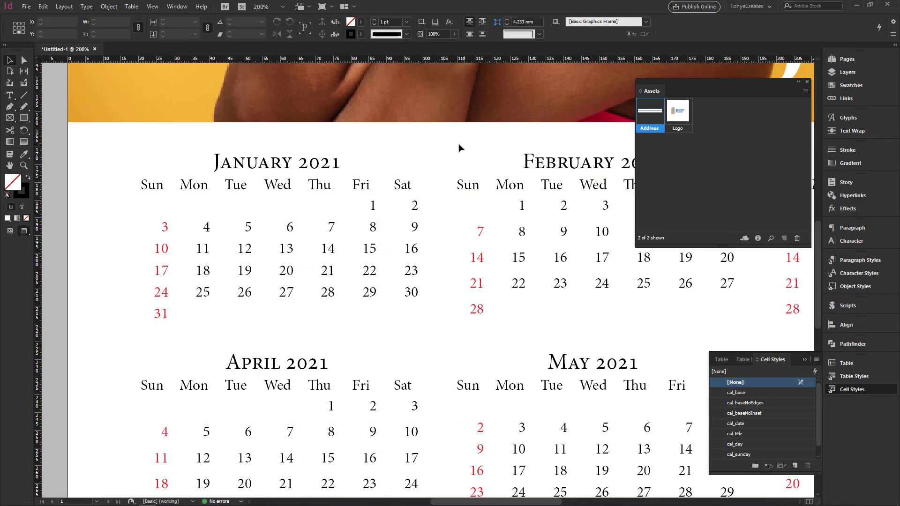
key(w)
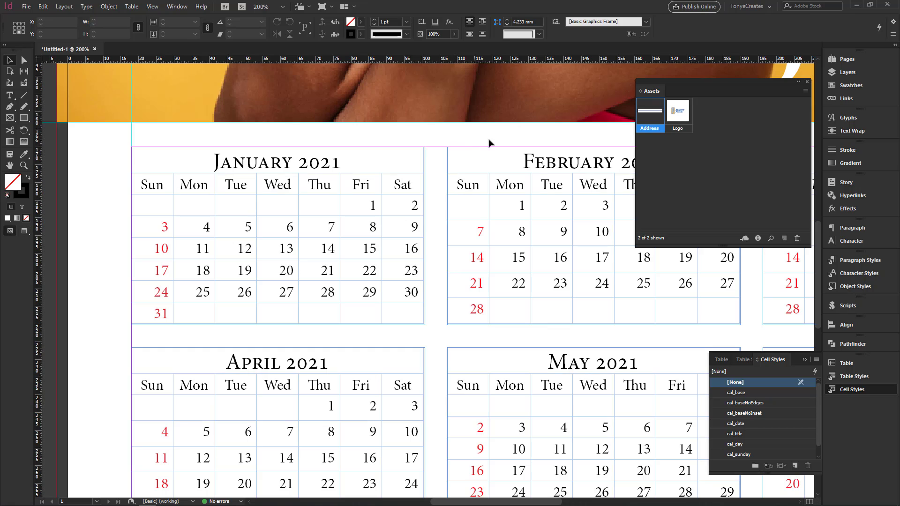
click(799, 82)
drag(642, 83, 771, 74)
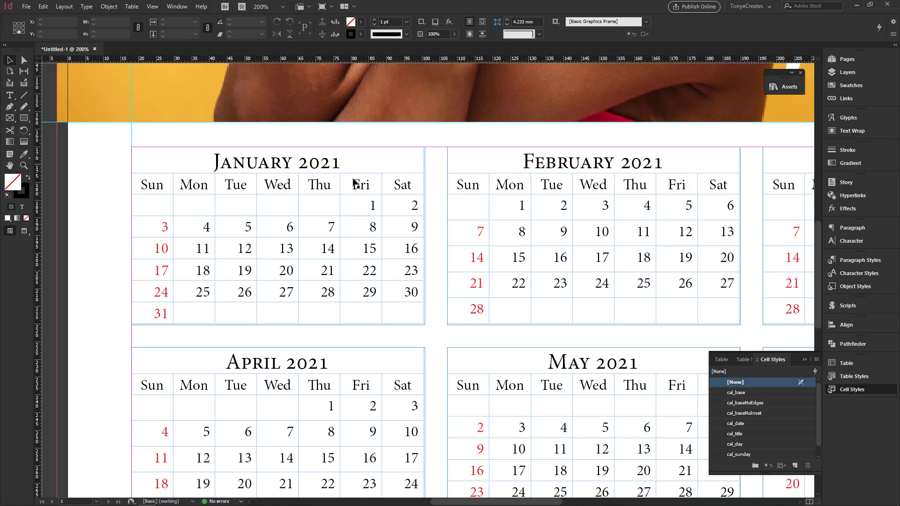
Edit the cal_base paragraph style and set its font family to Montserrat
click(864, 261)
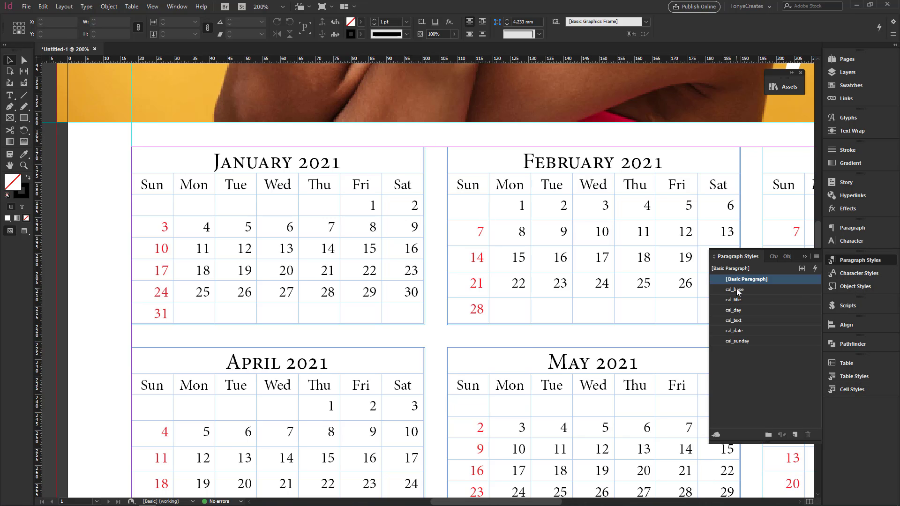
right_click(737, 291)
click(744, 248)
click(522, 100)
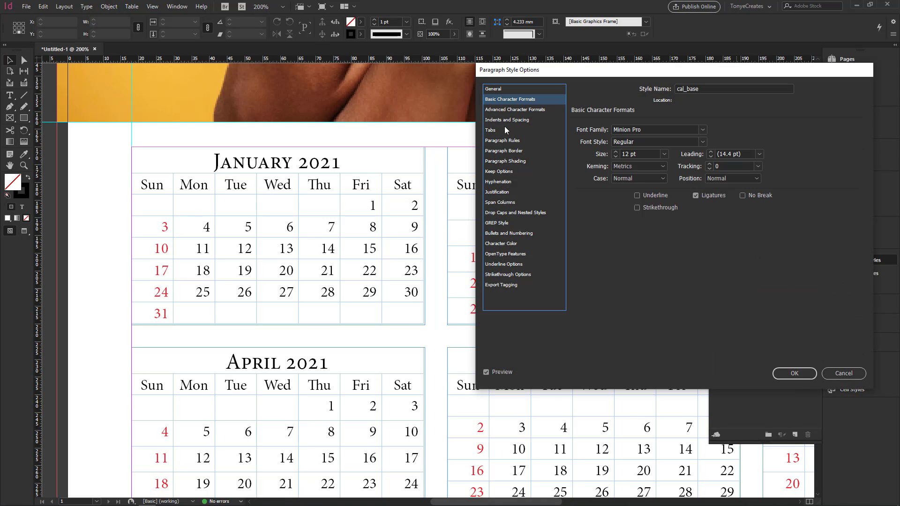
click(654, 129)
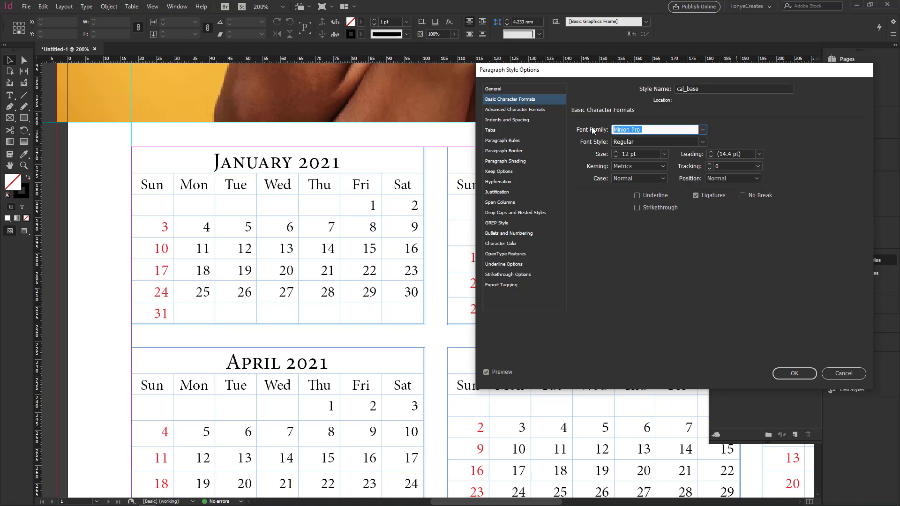
text(Montserrat)
key(Tab)
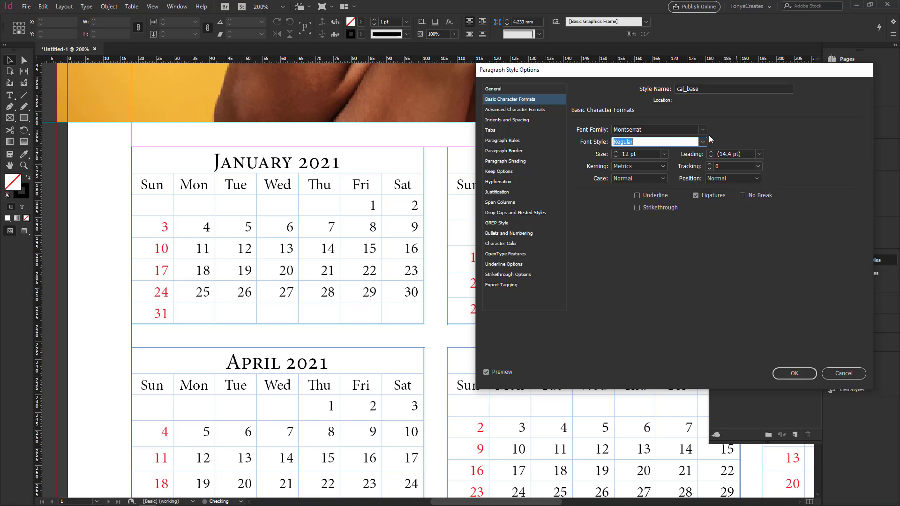
Set the cal_base paragraph style's font size to 8 pt and apply the style changes
click(664, 154)
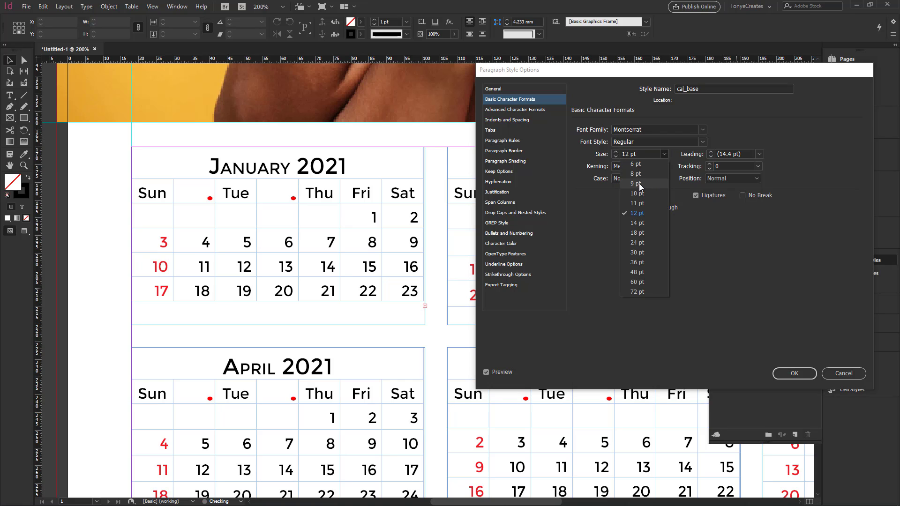
click(639, 185)
key(Down)
key(Down)
key(Down)
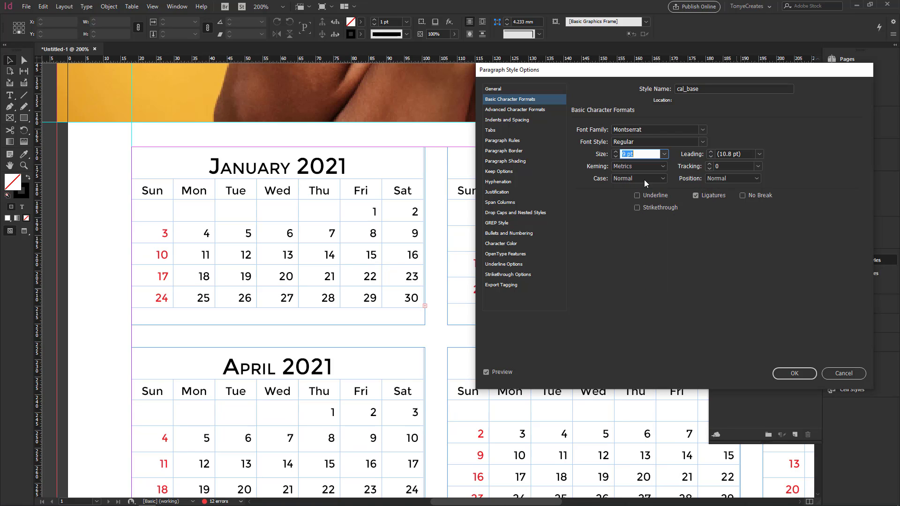
click(616, 156)
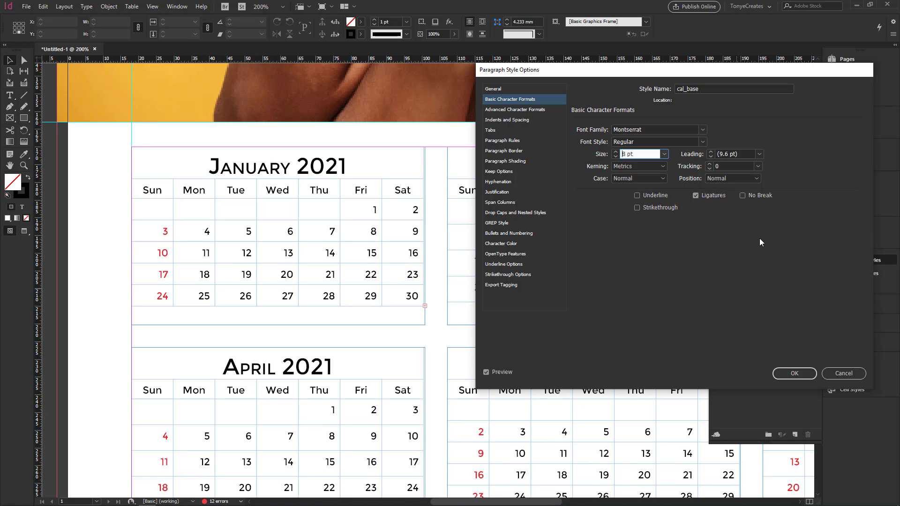
click(792, 375)
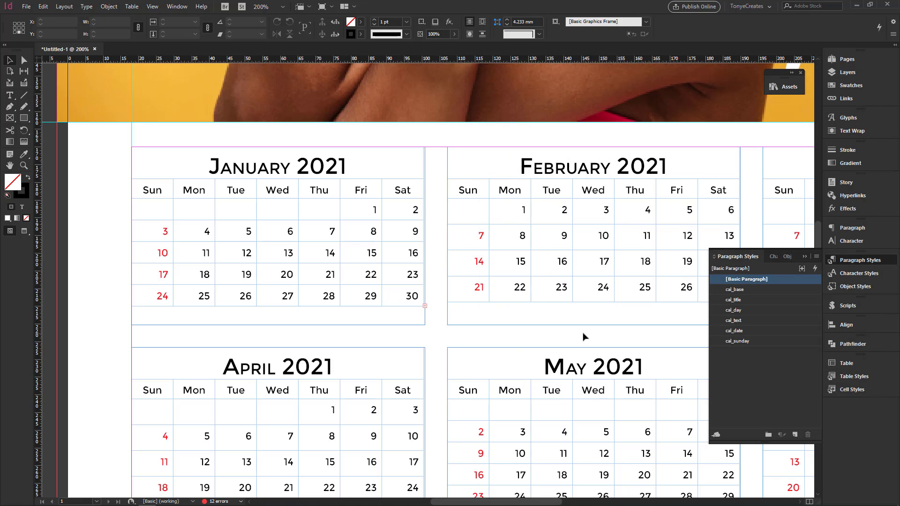
Examine the whole page and the month tables up close to see how the text fits the table frames
key(ctrl+0)
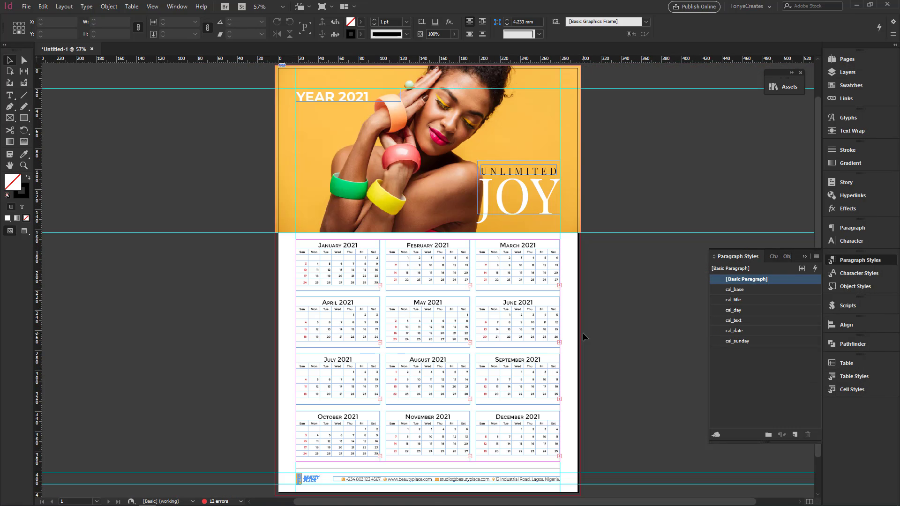
drag(285, 236, 598, 433)
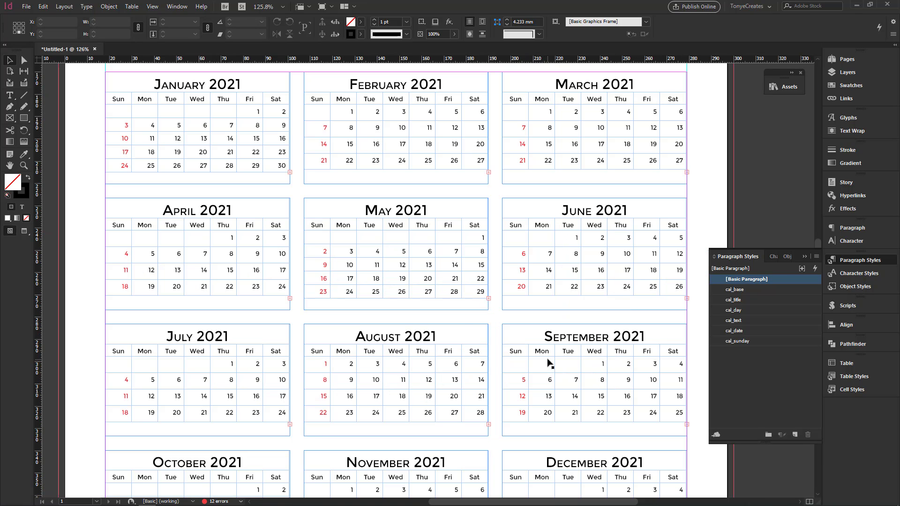
scroll(480, 253, up, 2)
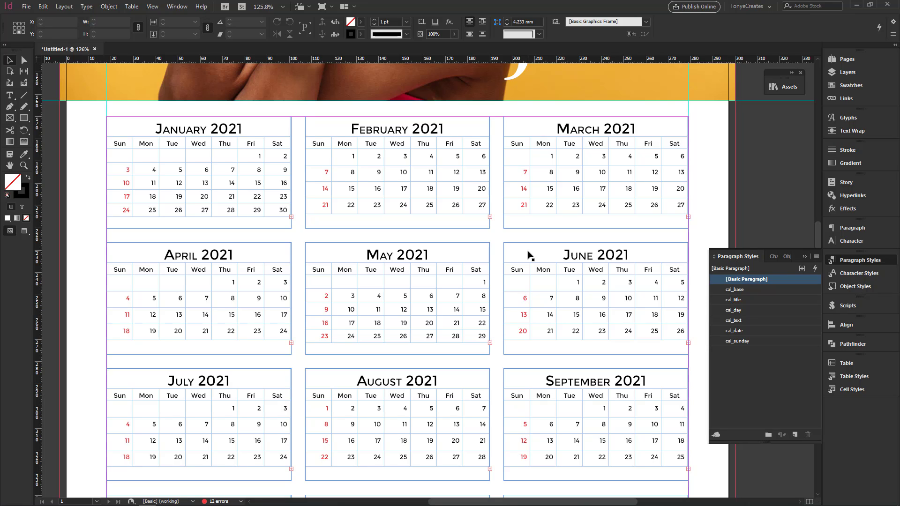
drag(90, 102, 389, 245)
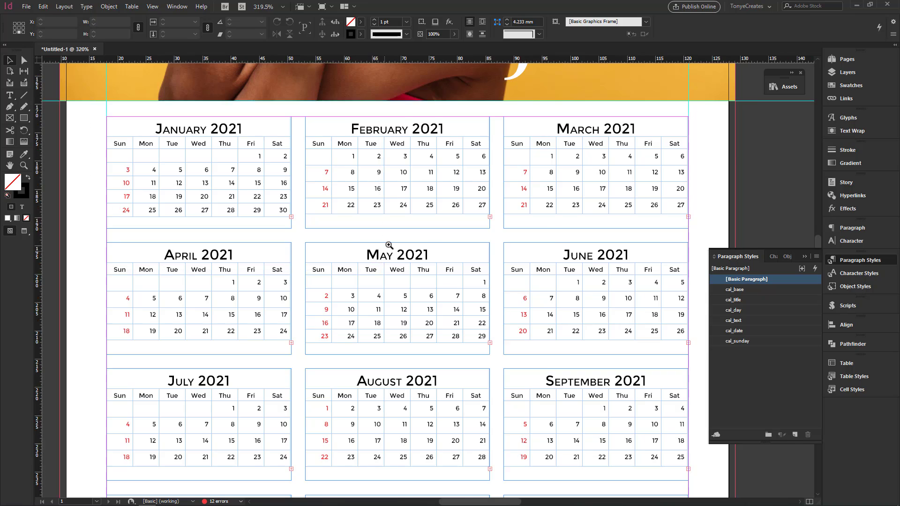
ctrl+alt+click(442, 254)
ctrl+alt+click(507, 308)
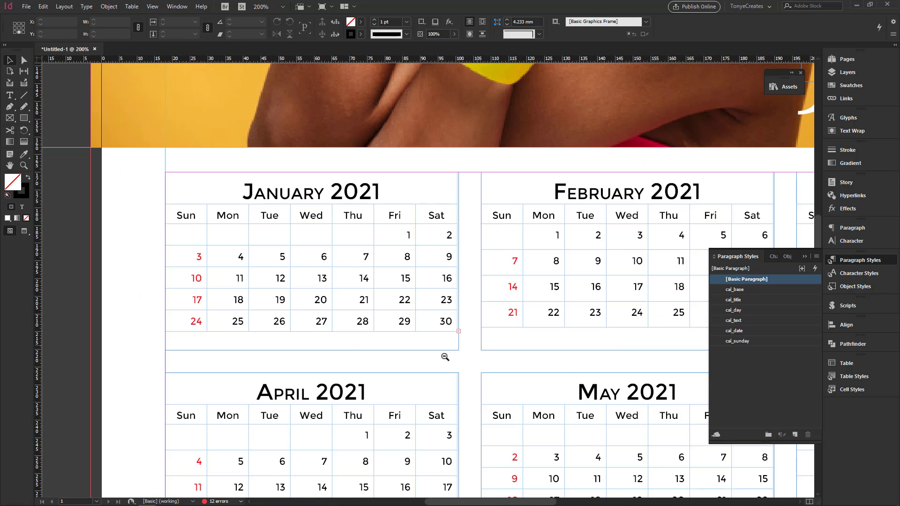
ctrl+alt+click(445, 357)
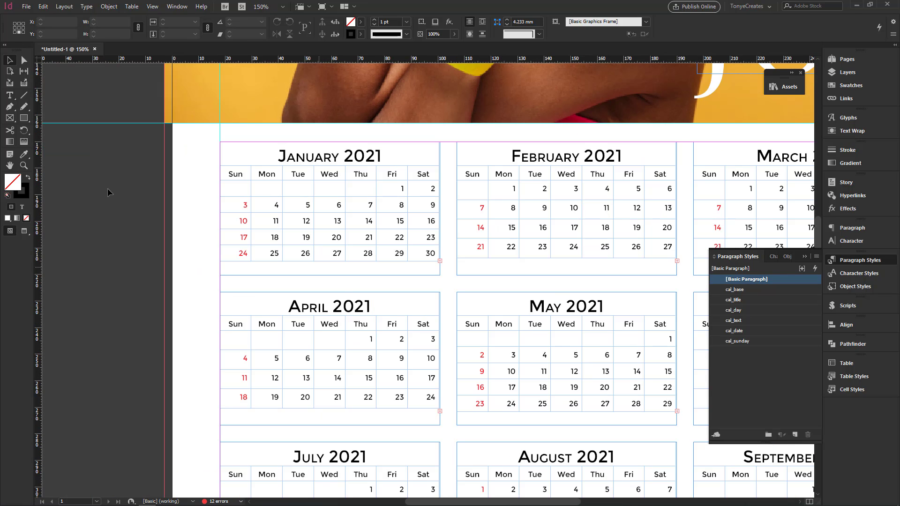
click(23, 165)
drag(219, 136, 515, 315)
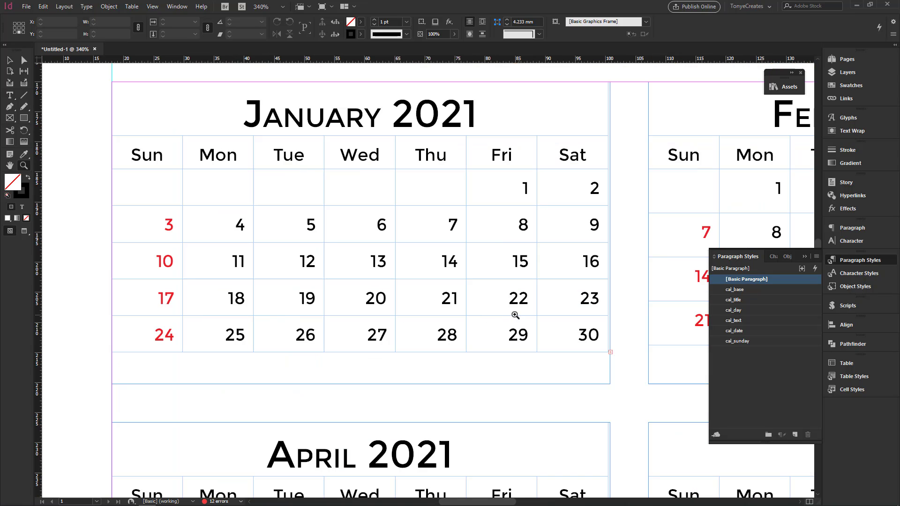
click(9, 60)
alt+click(488, 280)
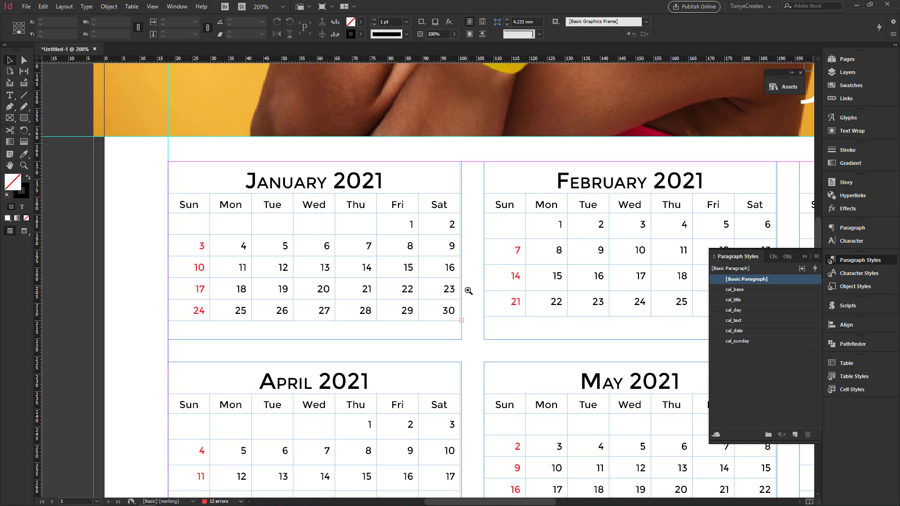
key(ctrl+equal)
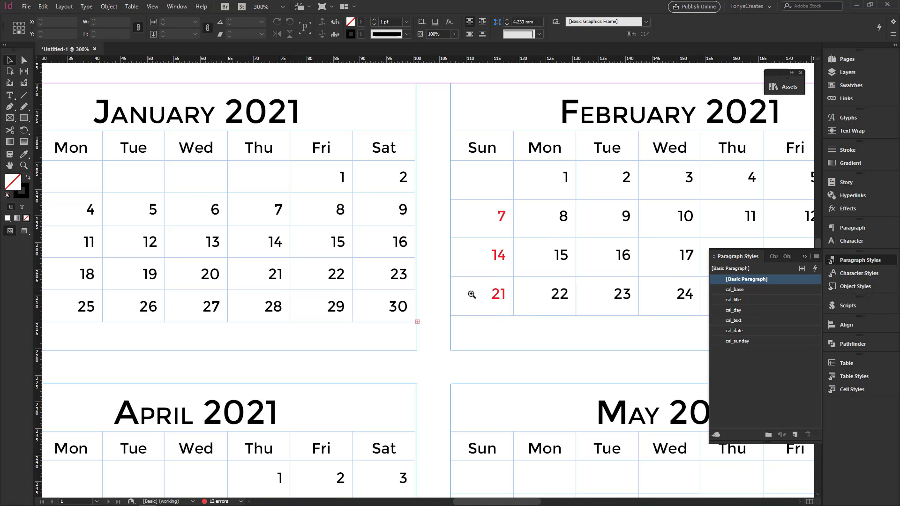
ctrl+alt+click(444, 297)
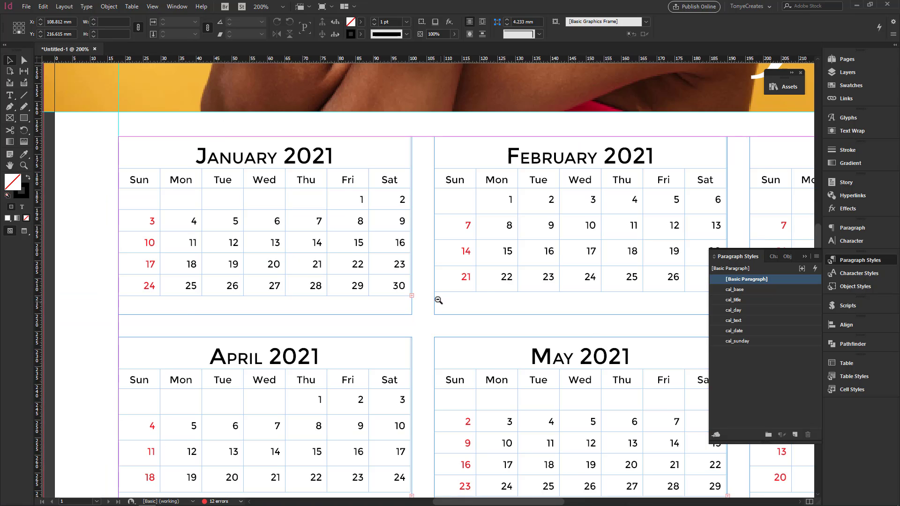
ctrl+alt+click(439, 300)
drag(289, 232, 349, 234)
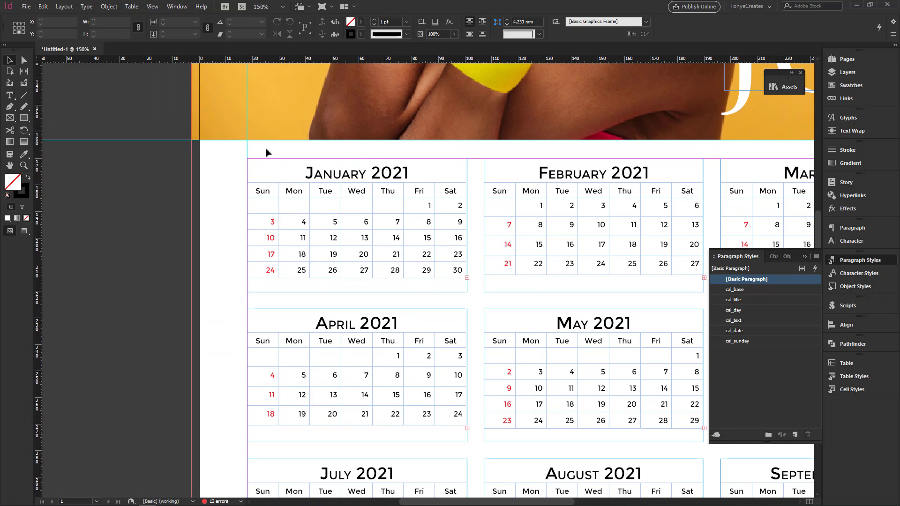
Set the January 2021 title to 13 pt in All Caps
click(9, 95)
drag(309, 172, 428, 171)
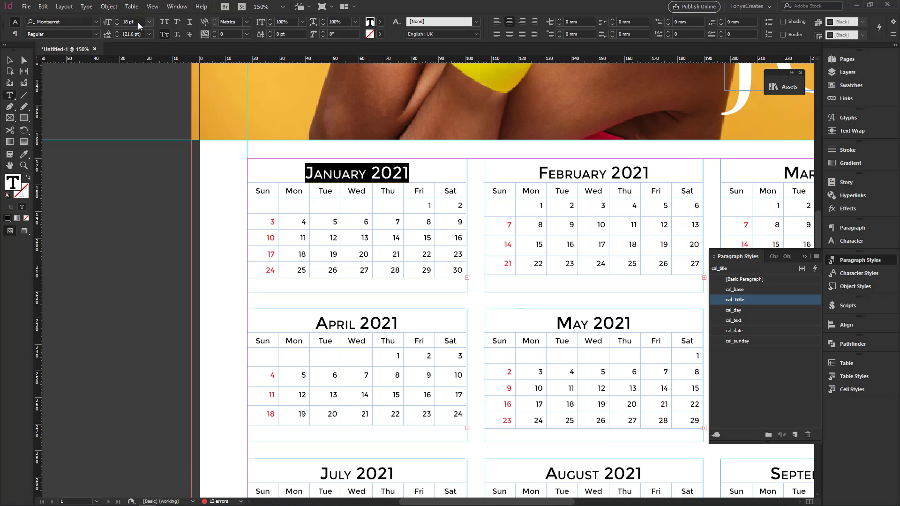
text(13)
key(Tab)
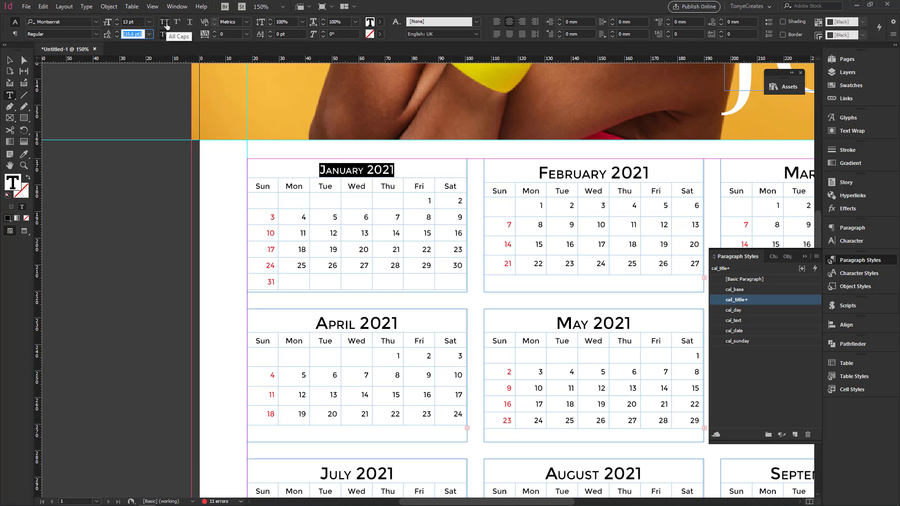
click(165, 22)
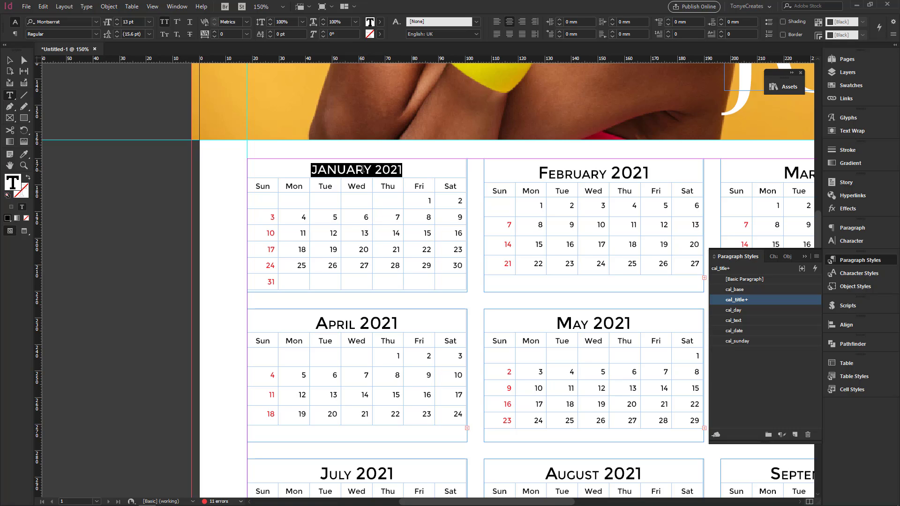
Set the January 2021 title's font weight to SemiBold and its size to 12 pt
click(344, 170)
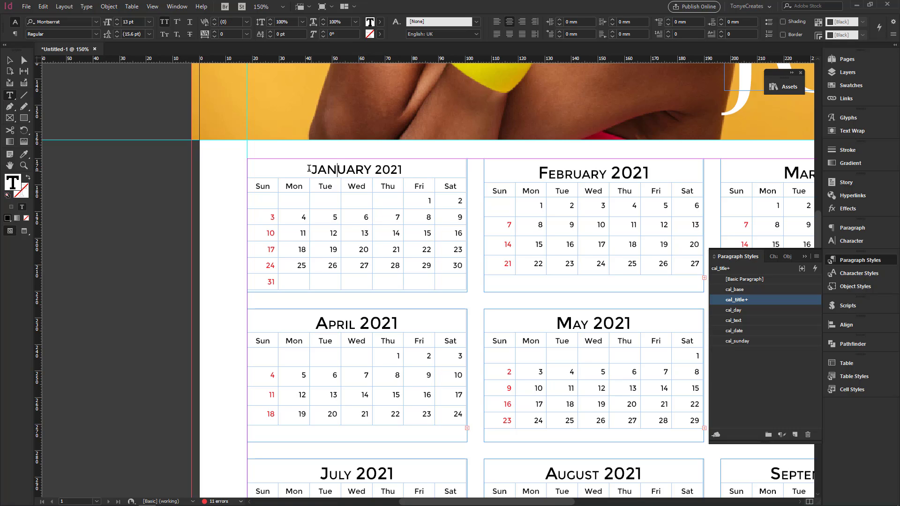
drag(309, 170, 427, 170)
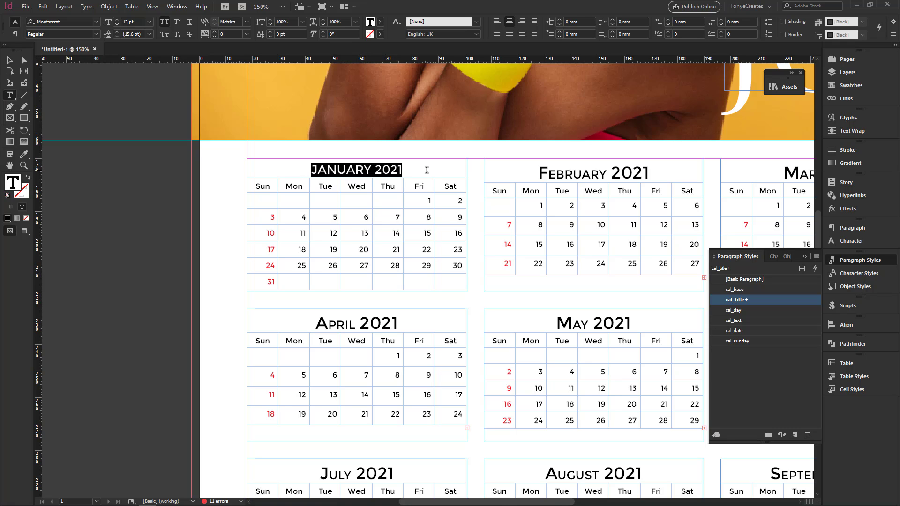
click(94, 35)
click(57, 113)
click(95, 35)
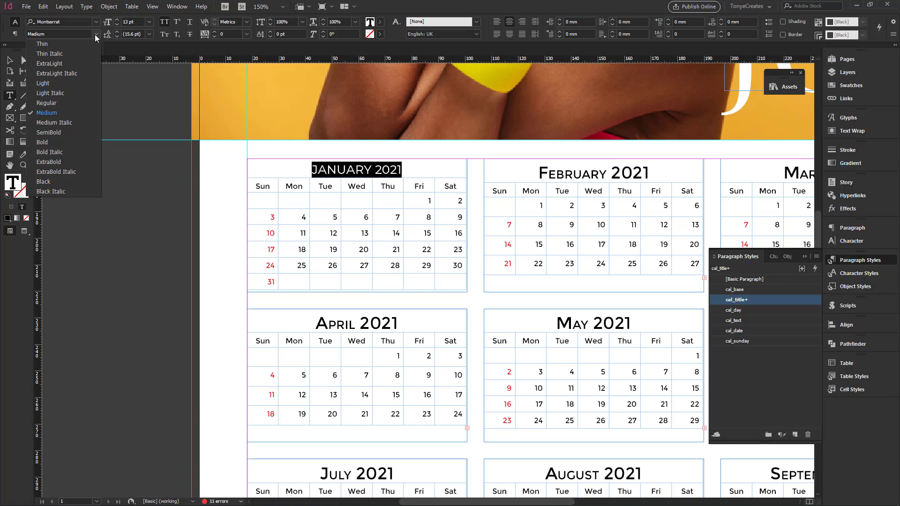
click(61, 135)
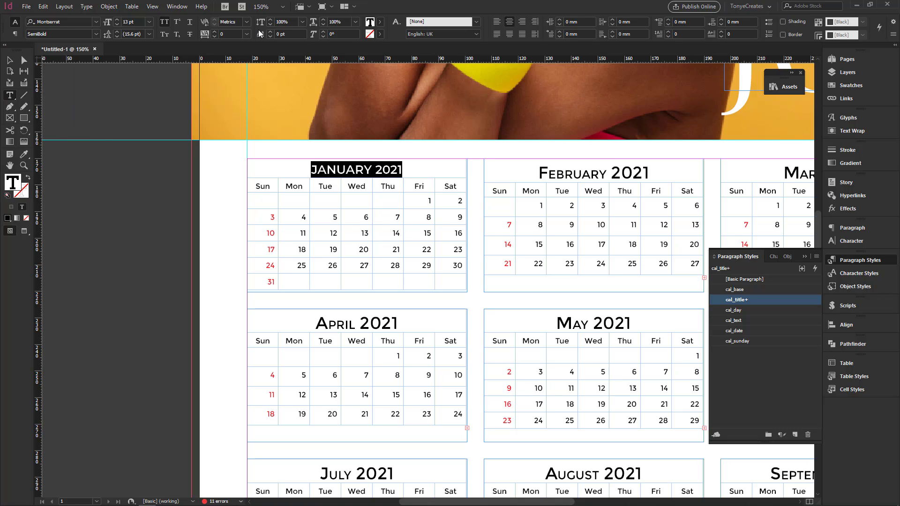
click(117, 24)
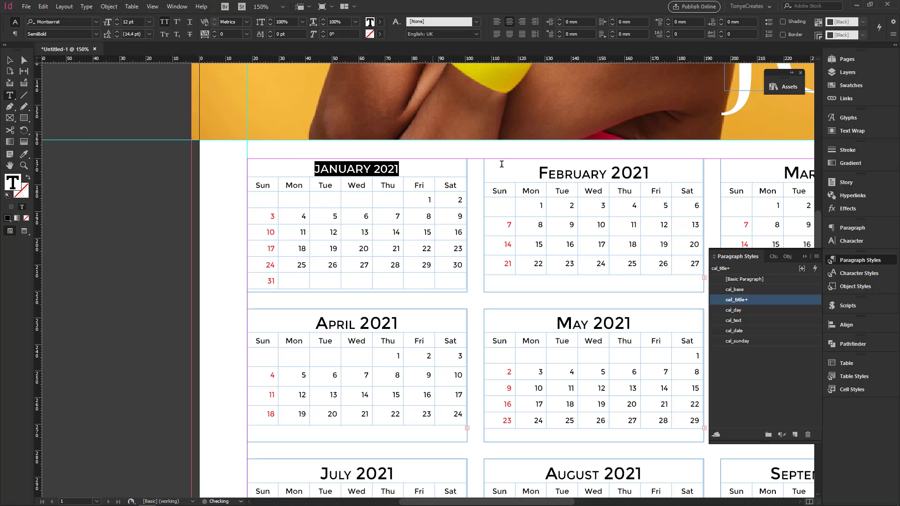
Redefine the cal_title paragraph style from the reformatted January 2021 title
click(373, 169)
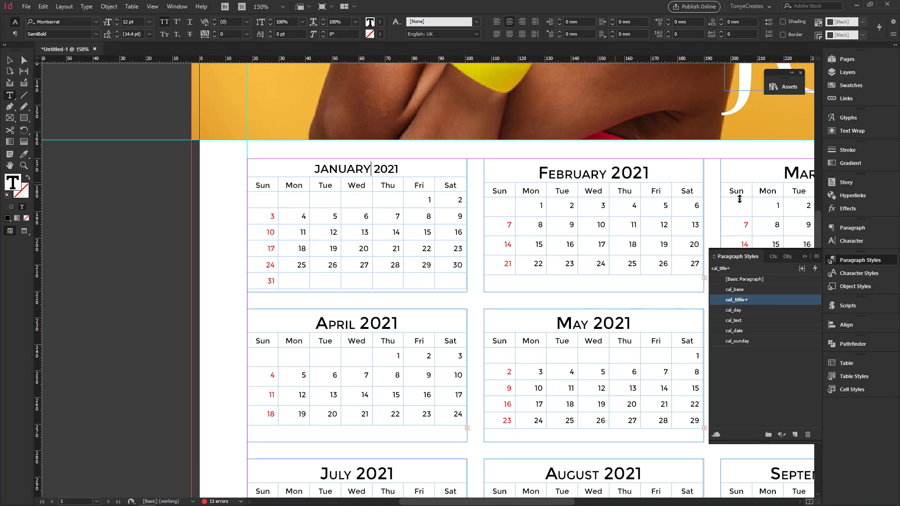
right_click(739, 301)
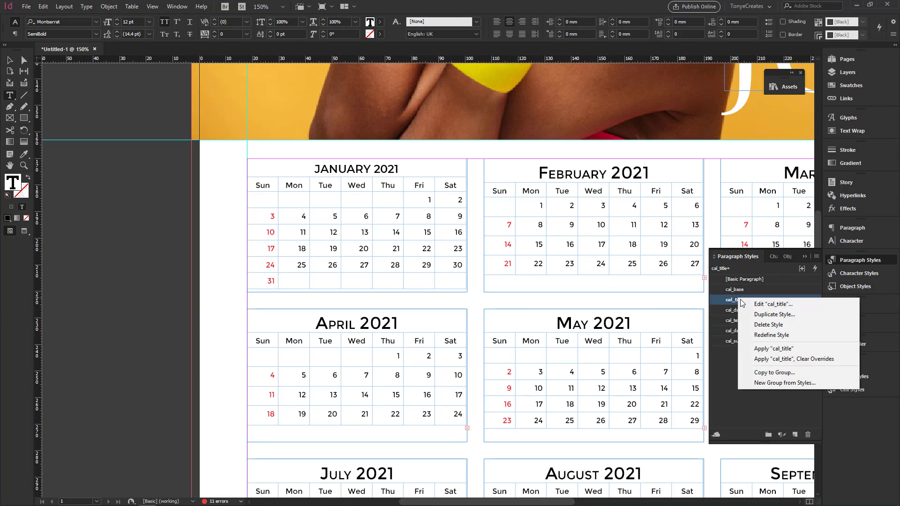
click(784, 336)
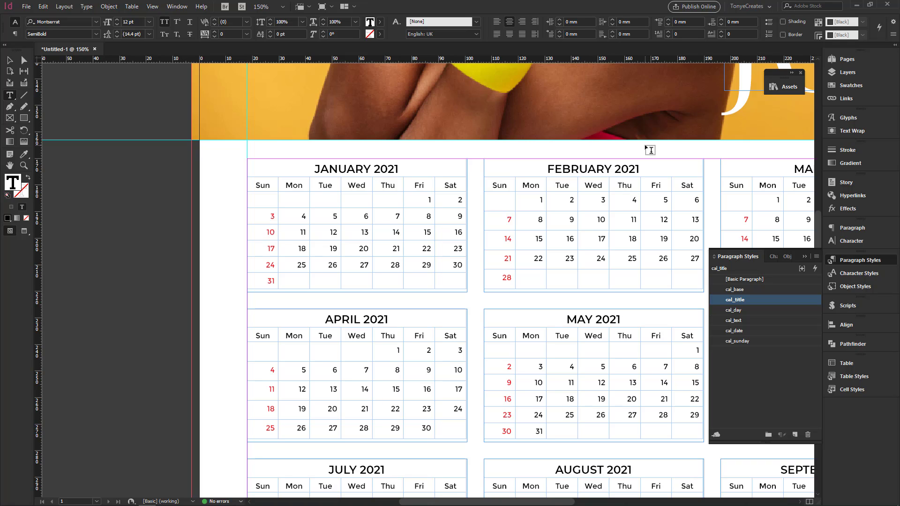
Set January's Sun label to Montserrat SemiBold, 7 pt, All Caps, and redefine the cal_day paragraph style from it
double_click(260, 185)
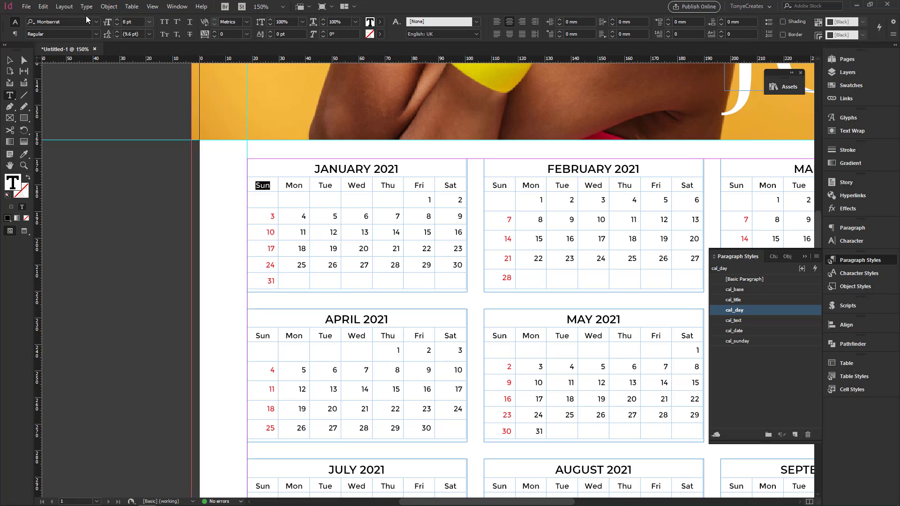
click(70, 22)
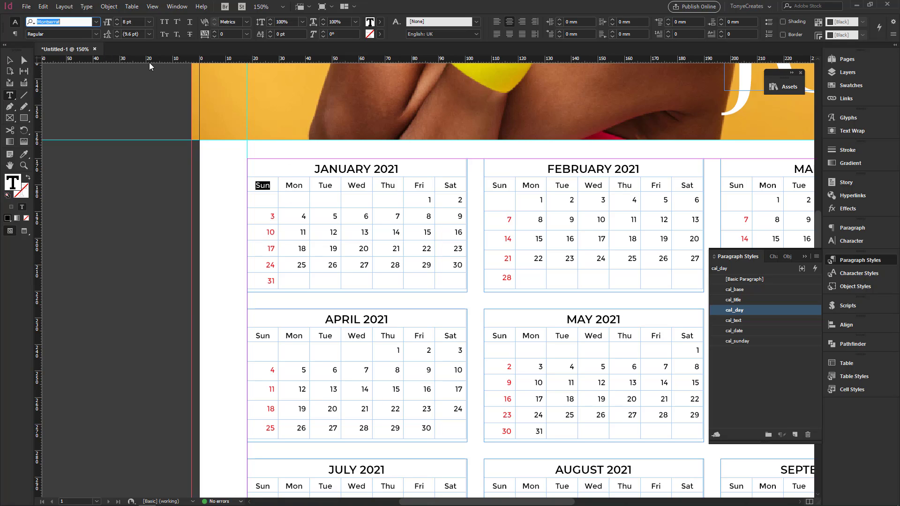
text(Mon)
key(Tab)
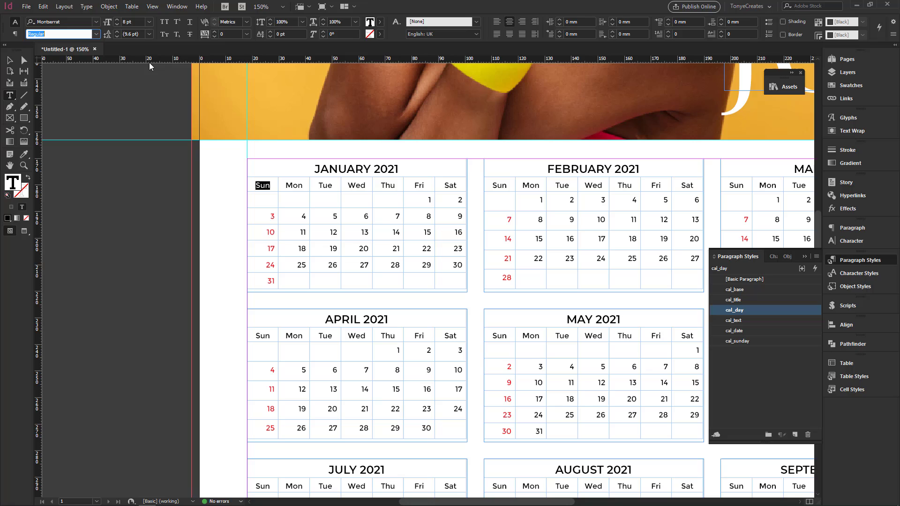
click(94, 38)
click(55, 132)
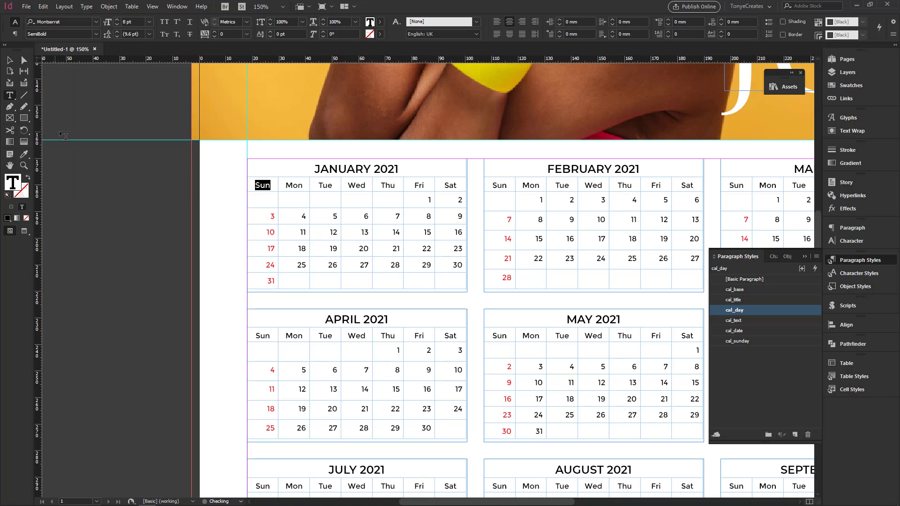
click(117, 25)
right_click(735, 311)
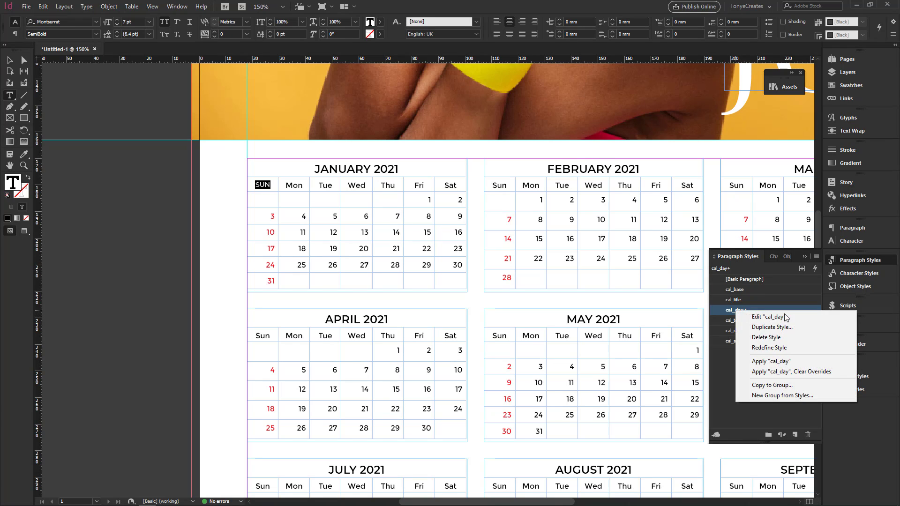
click(783, 349)
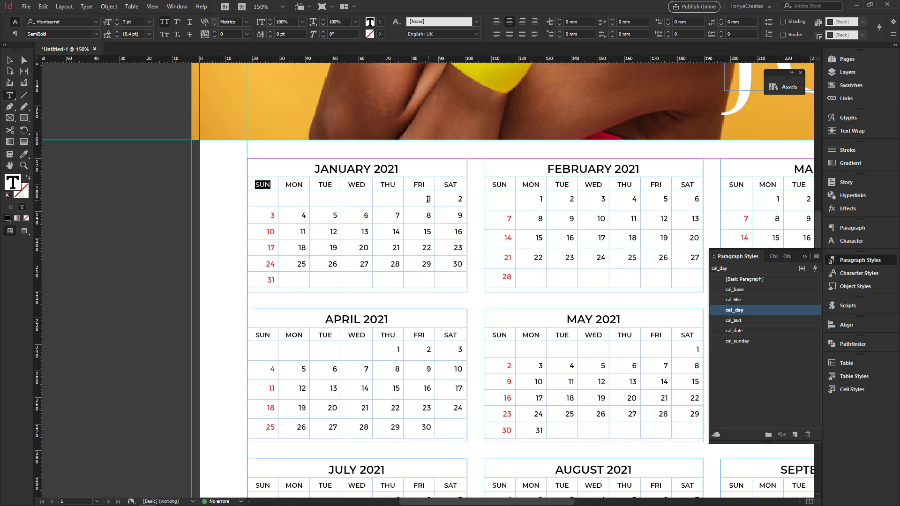
Make the January 1 date SemiBold and centre-aligned, and redefine the cal_date paragraph style from it
drag(428, 200, 432, 199)
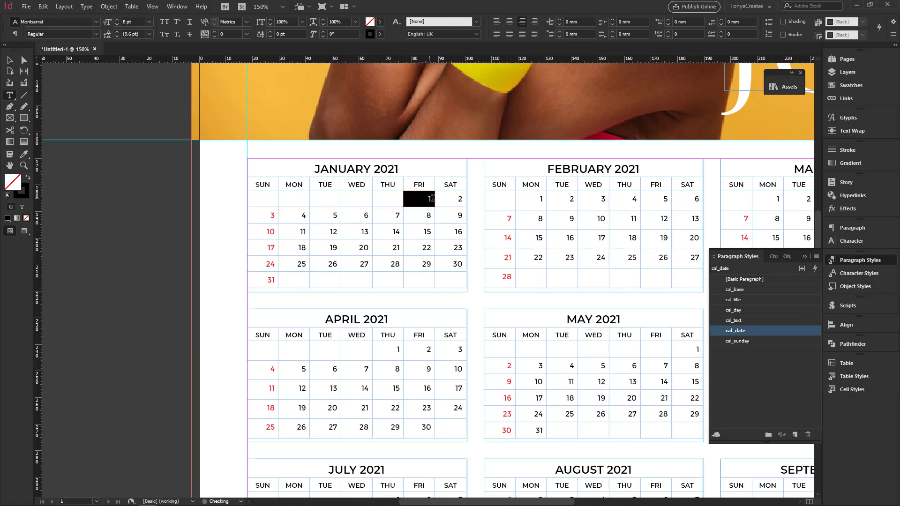
click(432, 199)
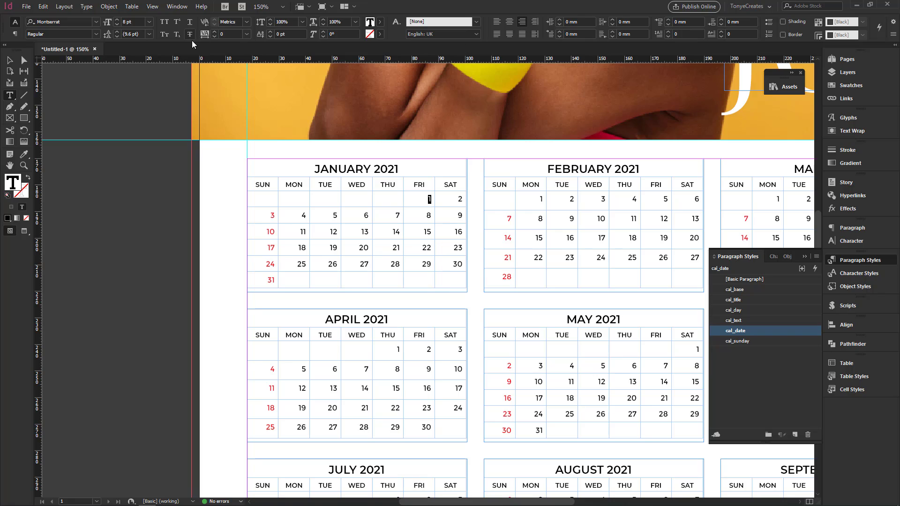
click(97, 35)
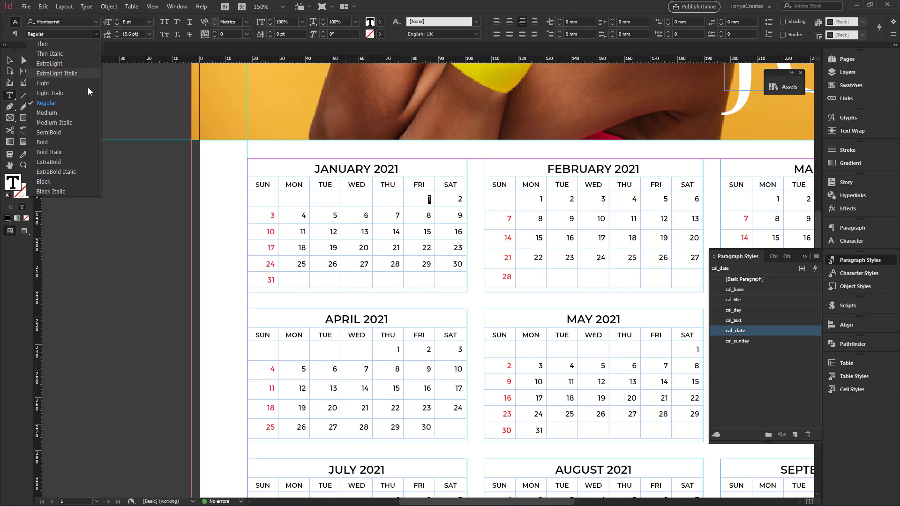
click(54, 133)
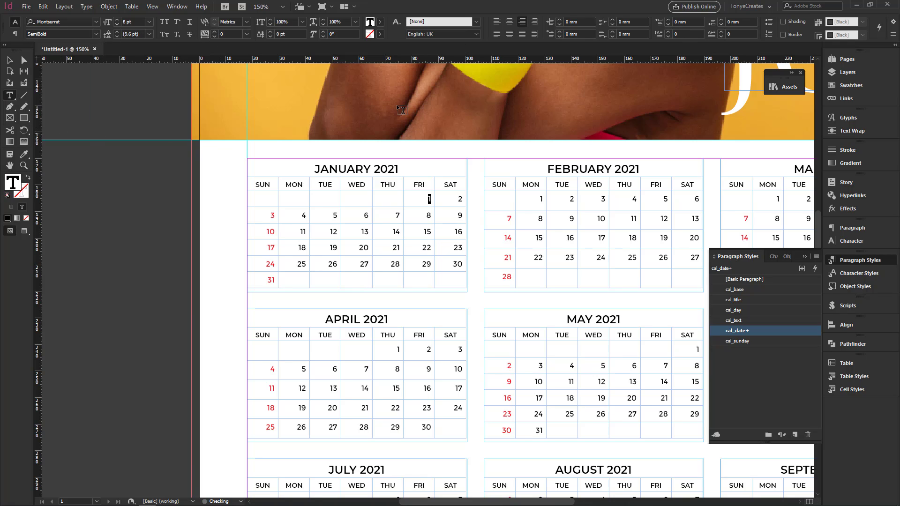
click(508, 24)
right_click(744, 331)
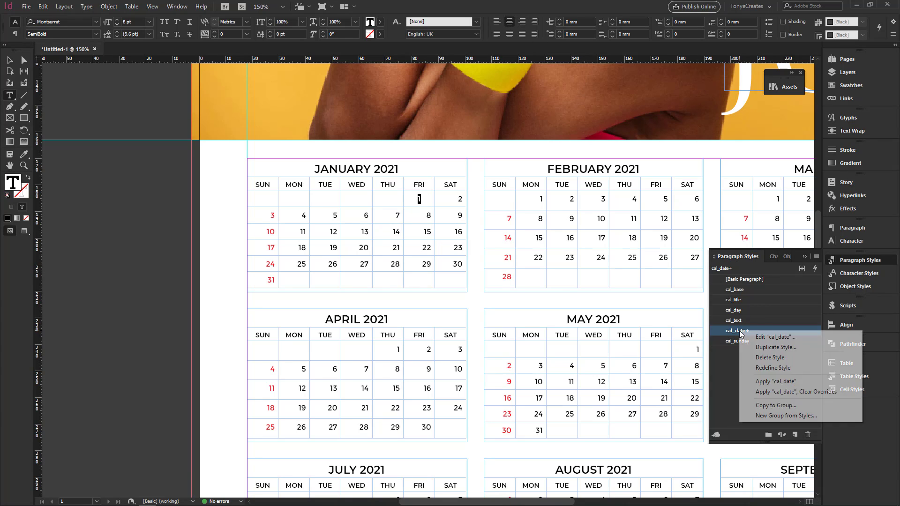
click(793, 368)
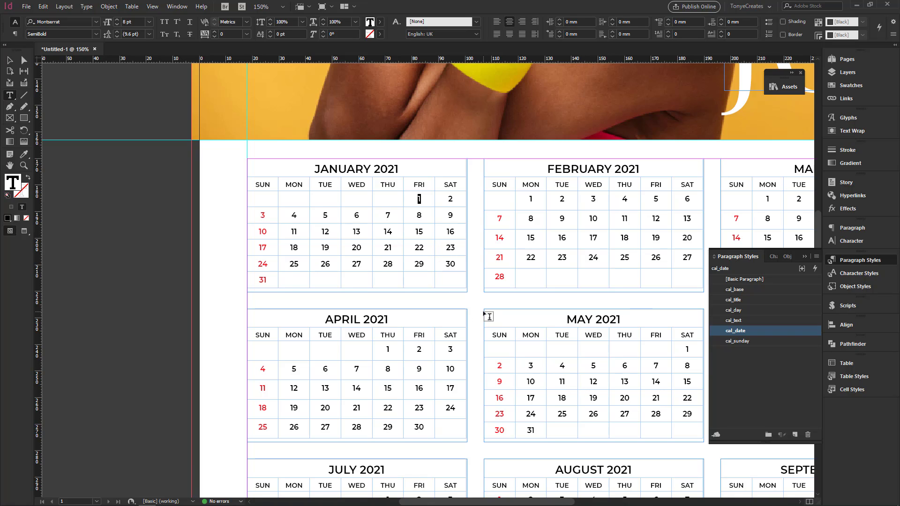
Preview the month tables without guides and frame edges, and return to the normal view
key(Escape)
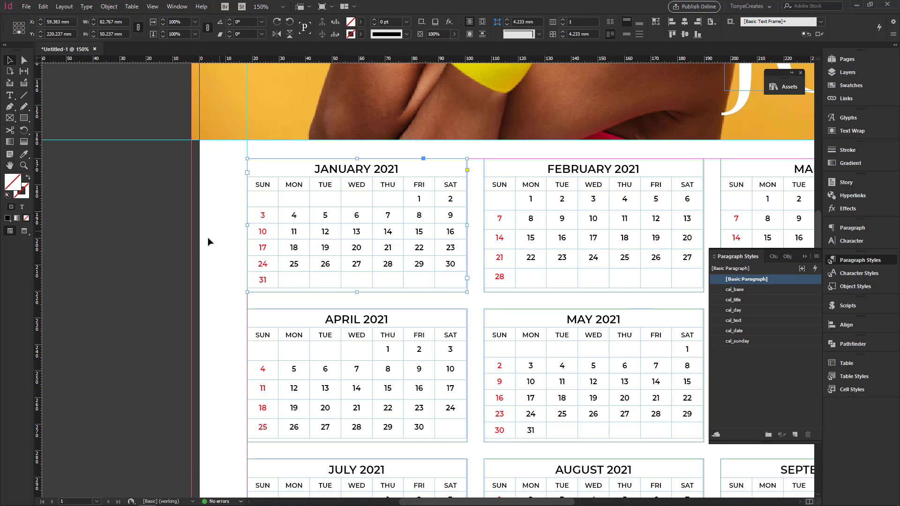
click(225, 238)
key(w)
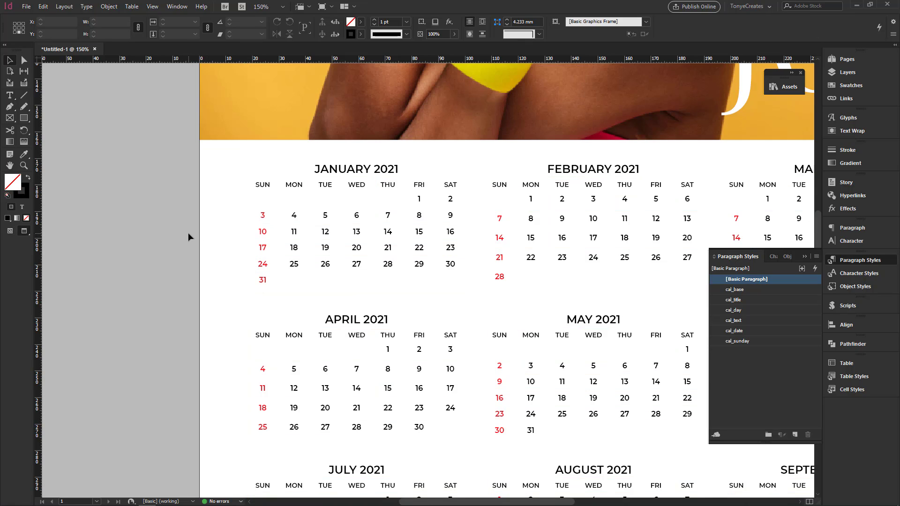
key(w)
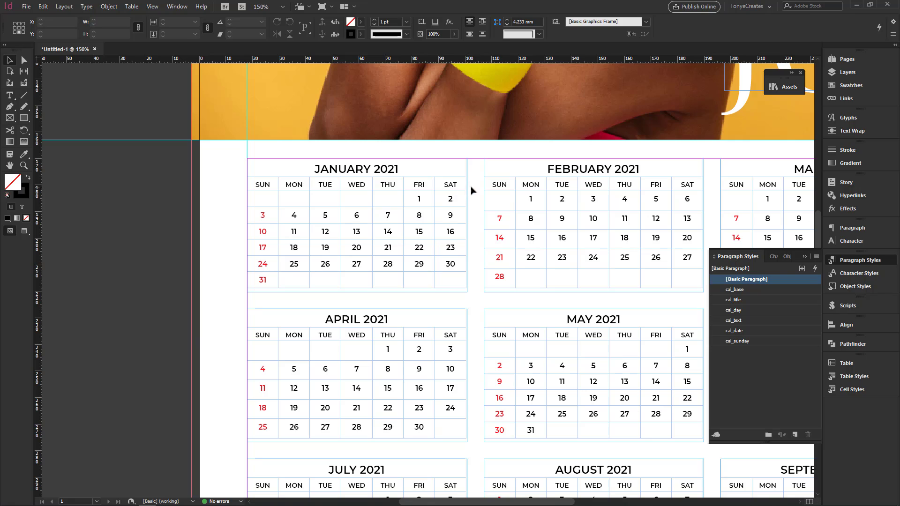
Select the weekday header row of the January table and display the cell styles
click(10, 95)
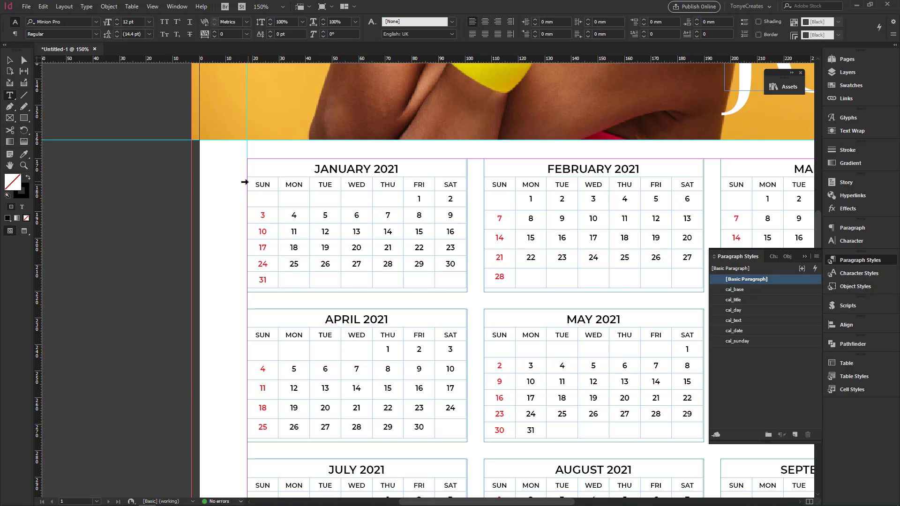
click(243, 185)
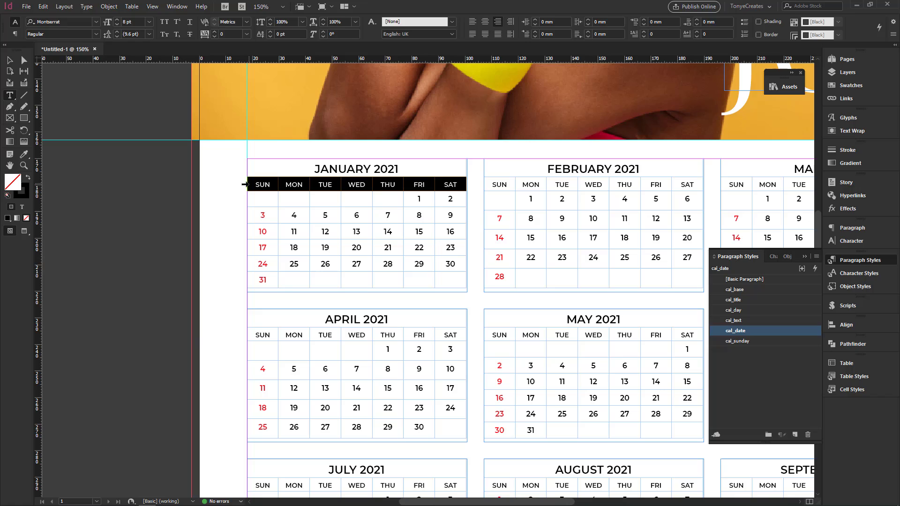
click(856, 377)
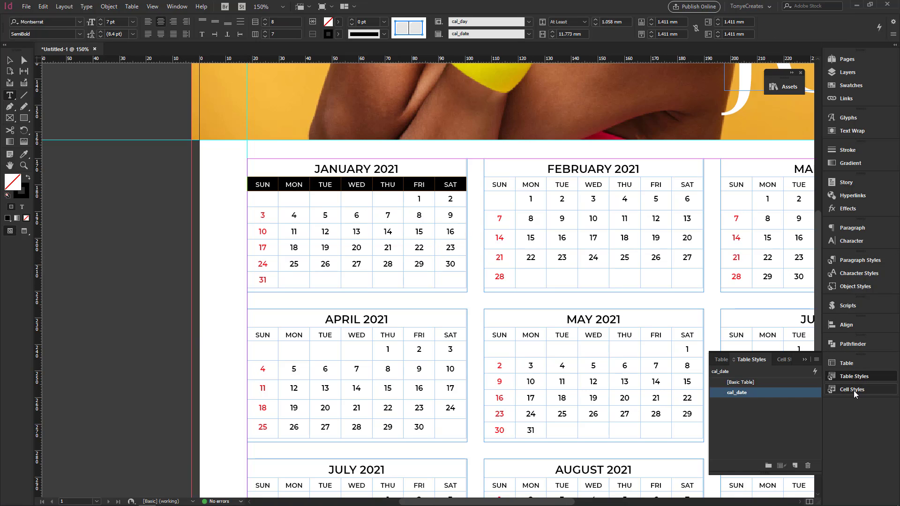
click(853, 390)
right_click(737, 444)
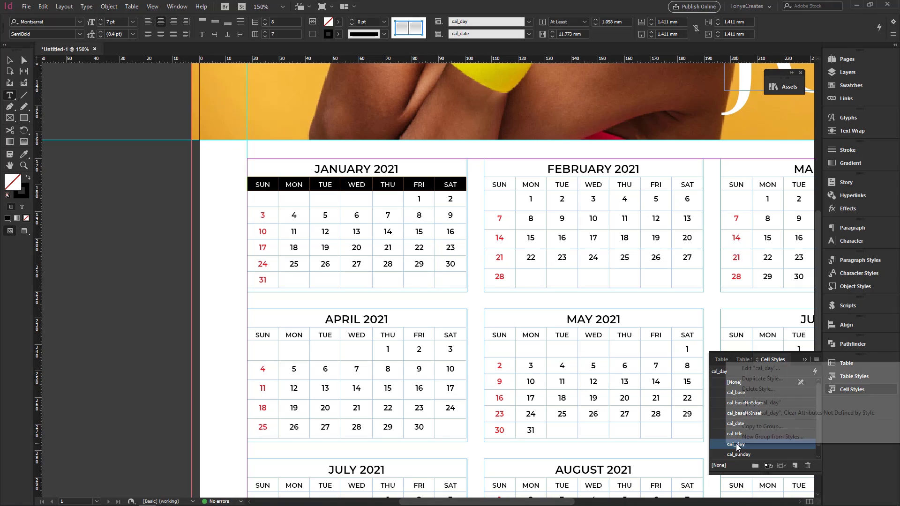
click(761, 369)
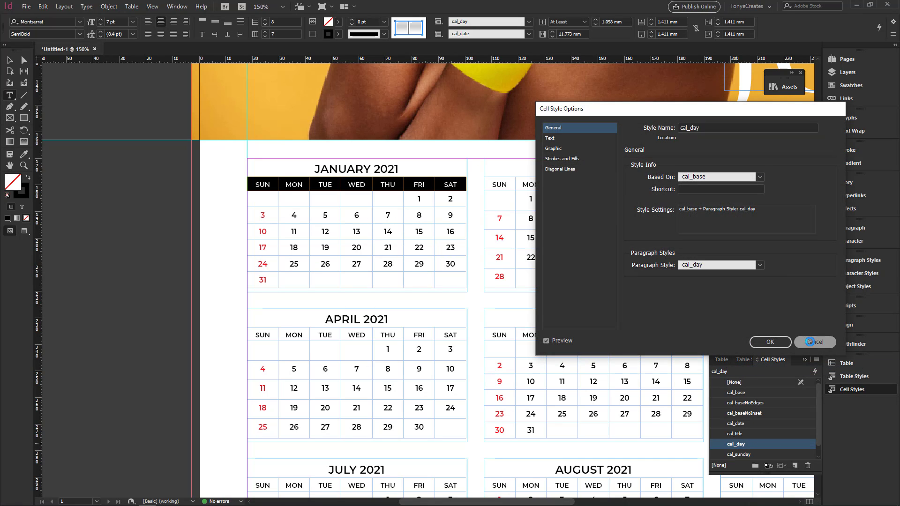
click(810, 342)
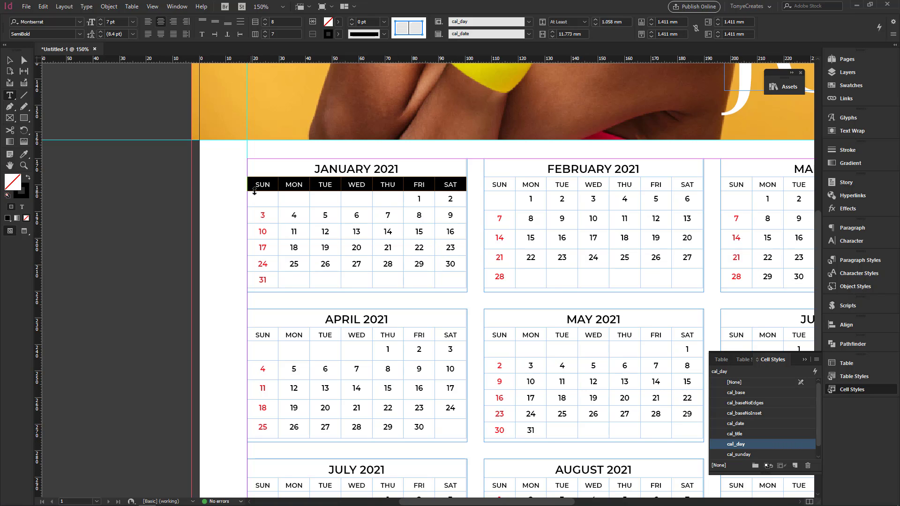
Edit the cal_day cell style and set its cell fill colour to the C=4 M=29 Y=79 K=0 swatch
right_click(740, 448)
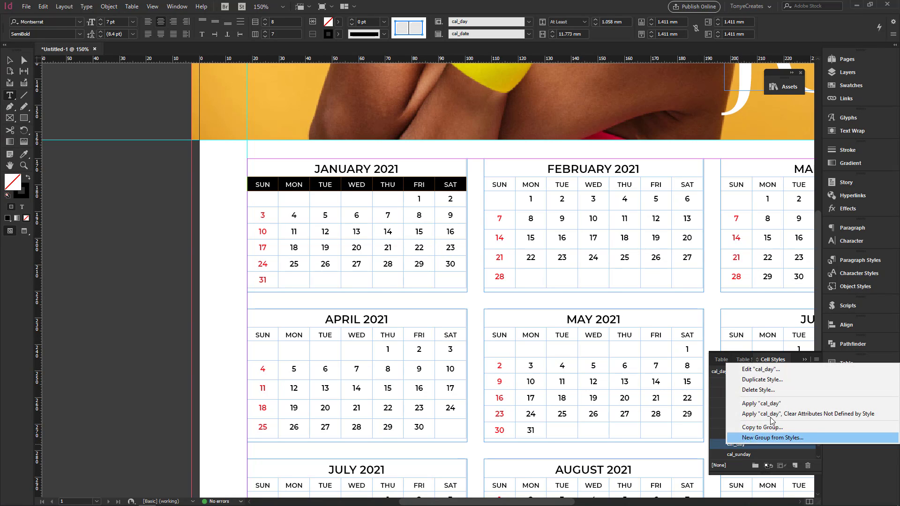
click(766, 370)
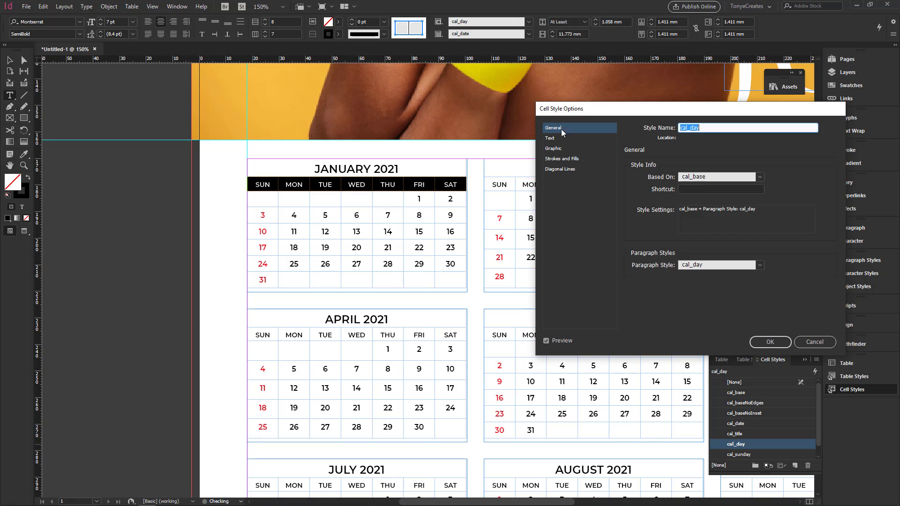
click(564, 159)
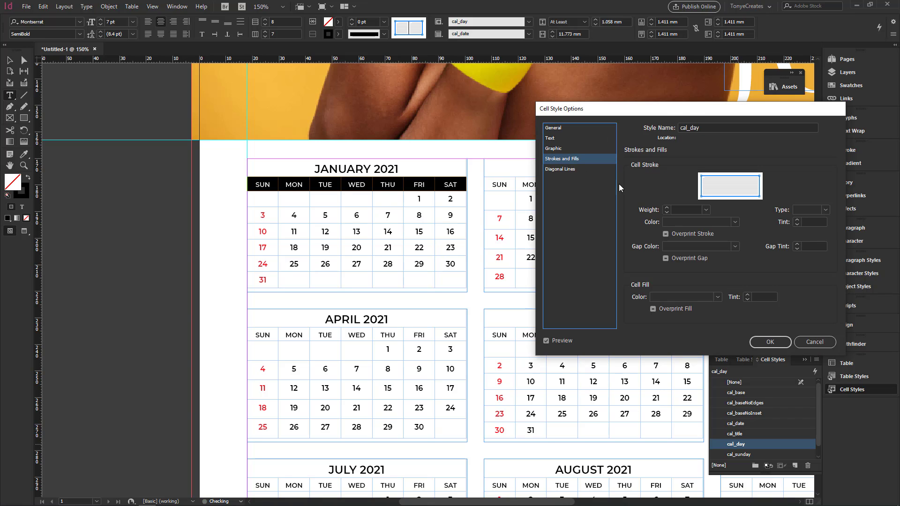
click(717, 298)
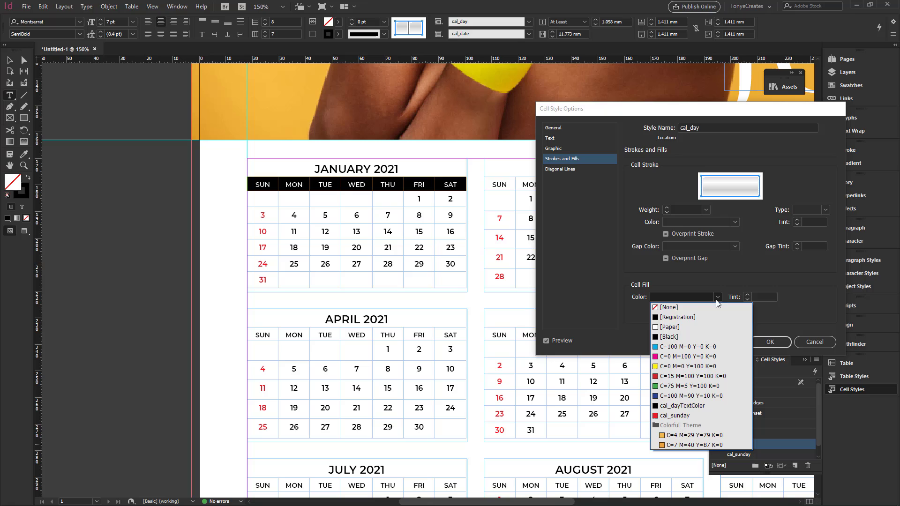
click(697, 436)
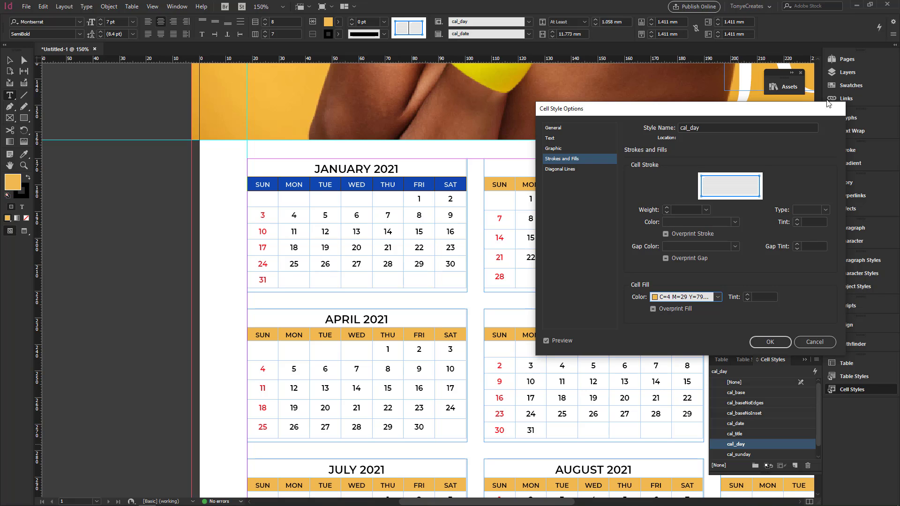
click(769, 342)
click(472, 194)
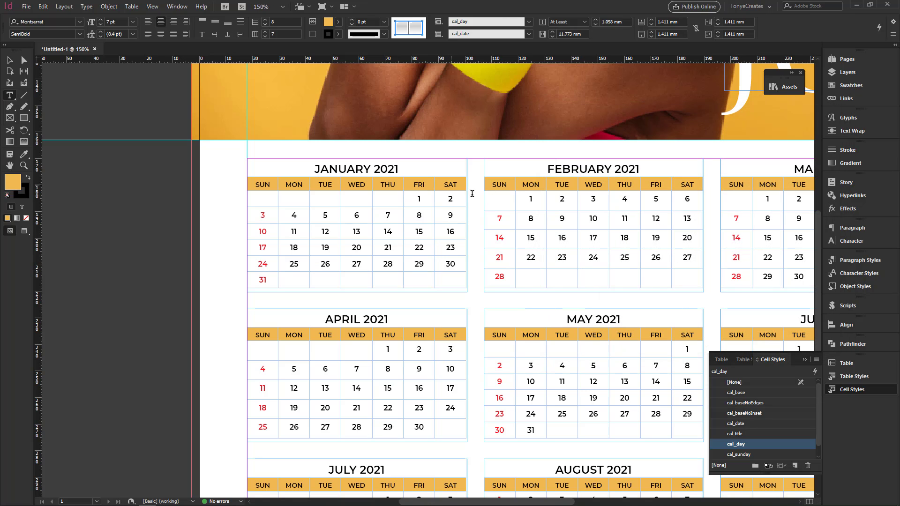
Preview the whole calendar page without guides and frame edges, and examine the weekday header row of the January table up close
key(ctrl+0)
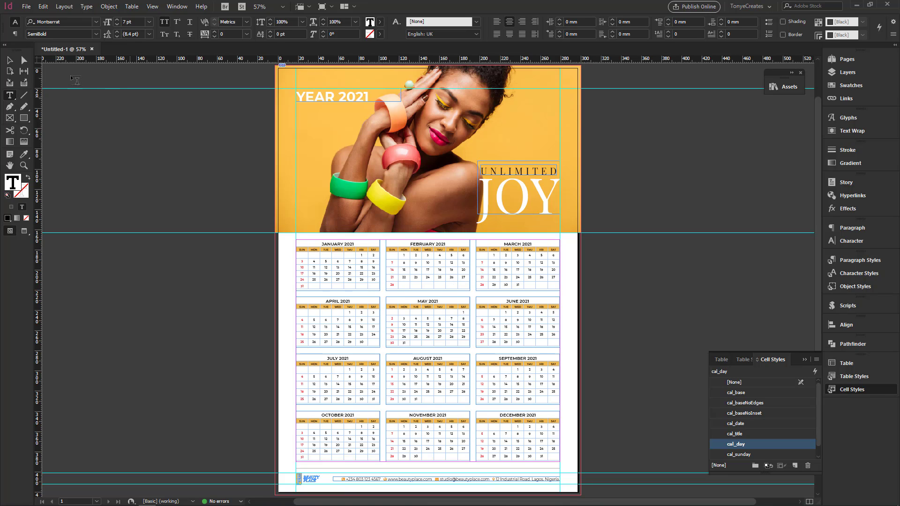
click(11, 61)
click(181, 183)
key(w)
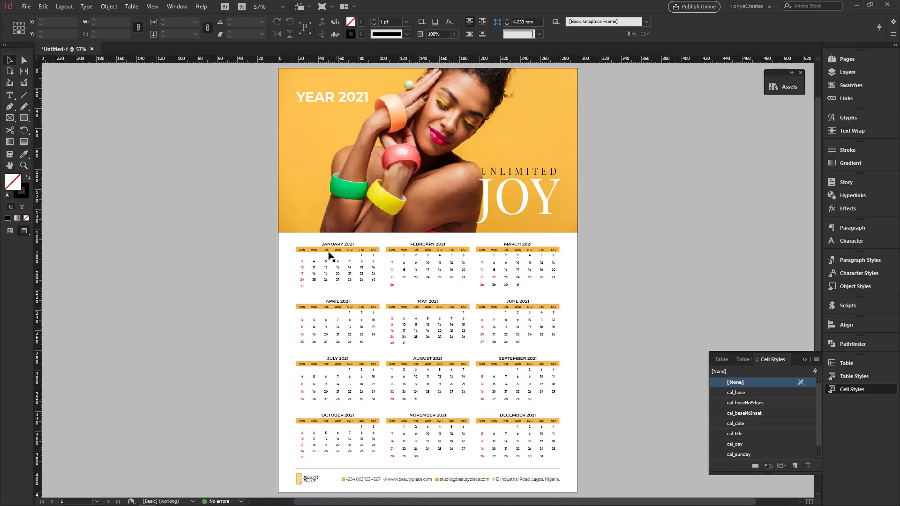
key(ctrl+space)
drag(283, 227, 449, 316)
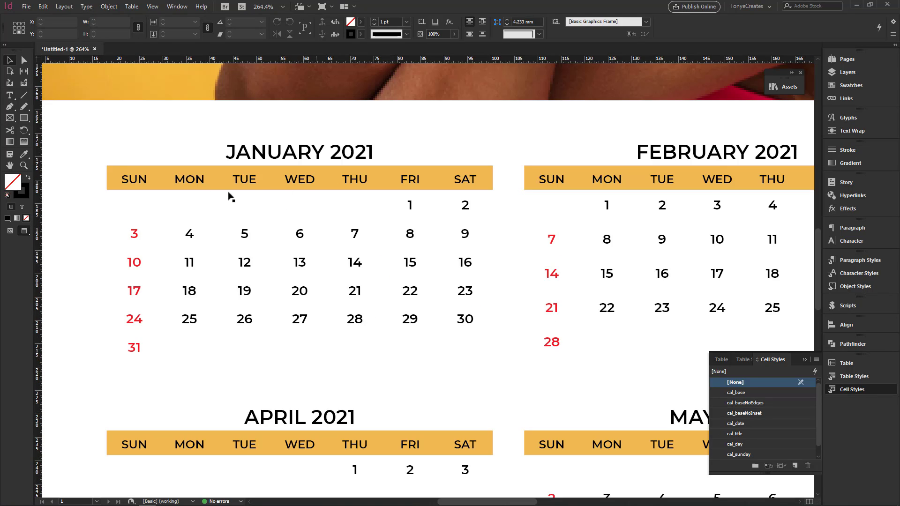
Edit the cal_day paragraph style of the weekday headings and set its character colour to [Paper]
click(10, 95)
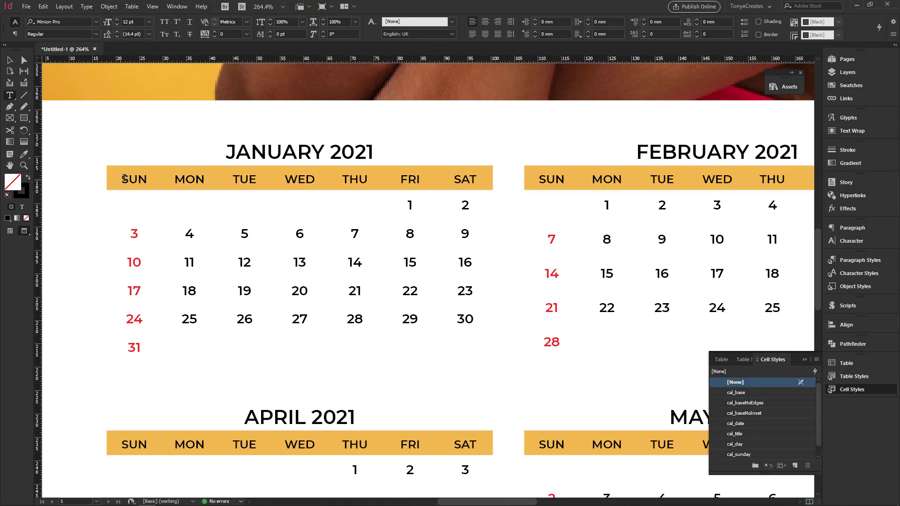
click(124, 178)
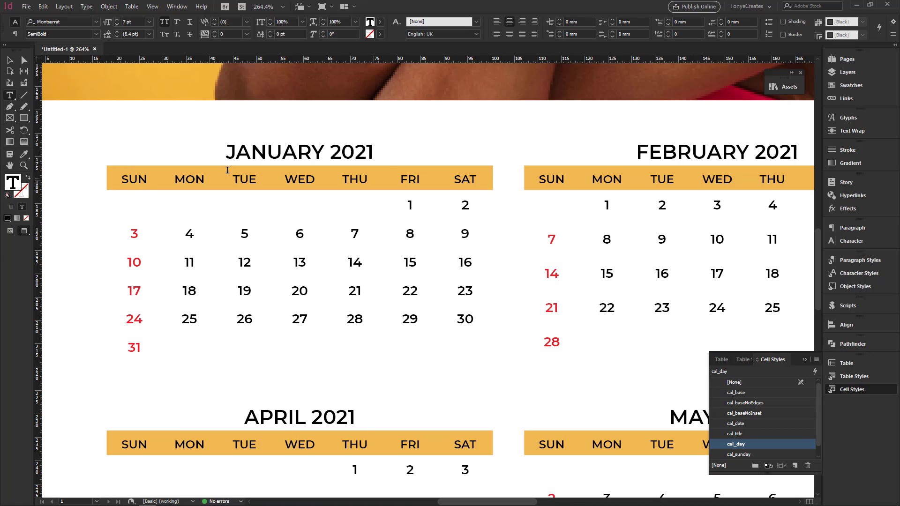
click(859, 260)
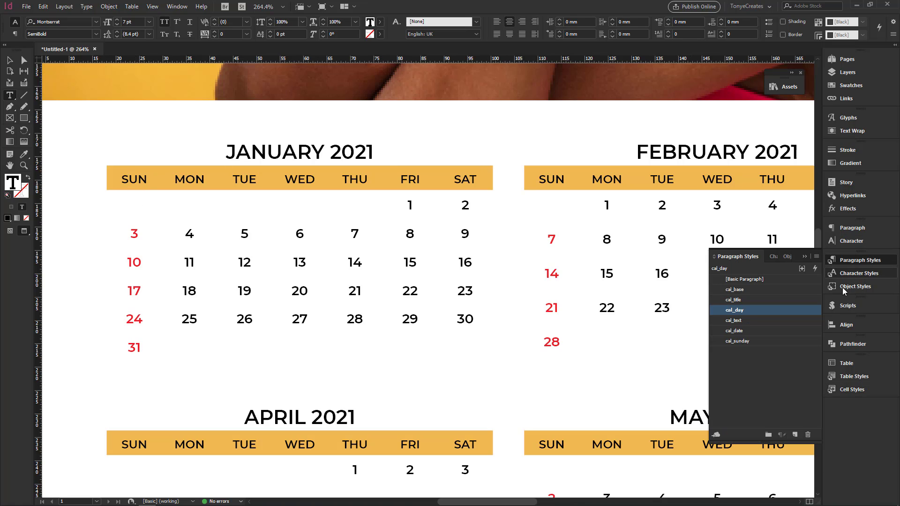
right_click(740, 313)
click(776, 315)
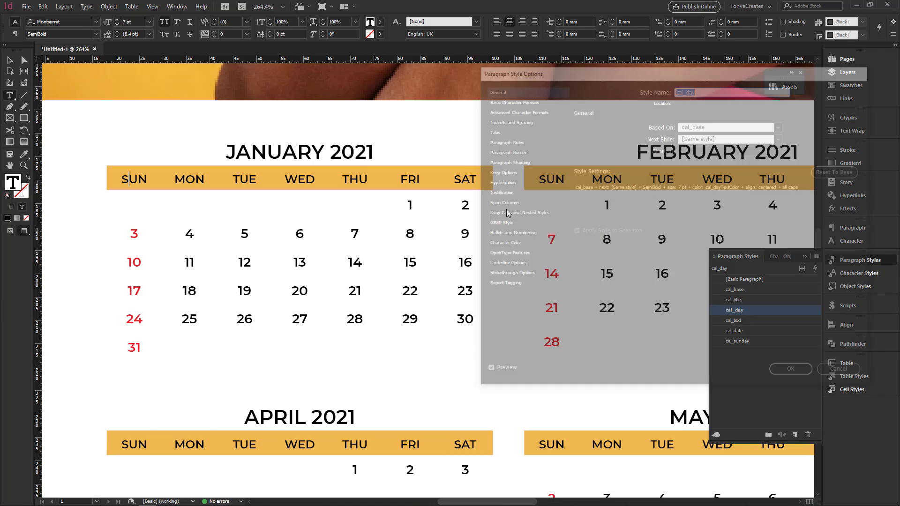
click(512, 245)
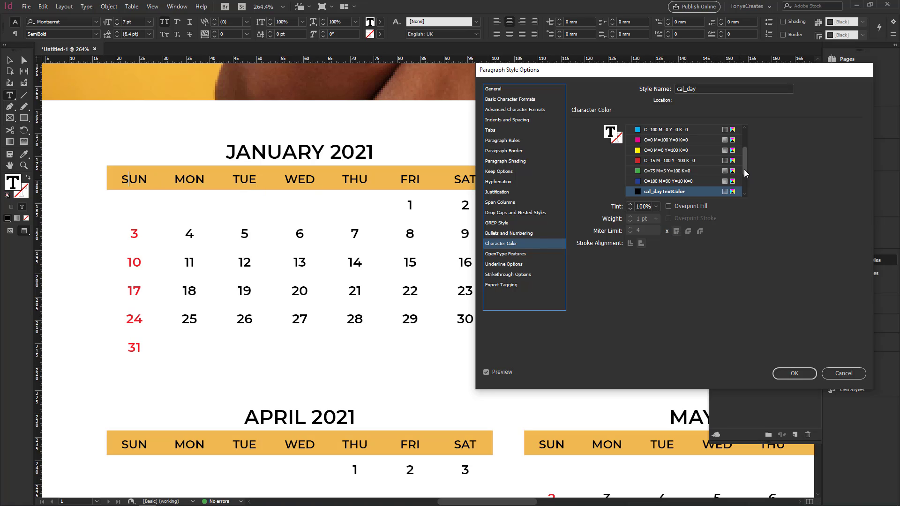
drag(744, 170, 746, 147)
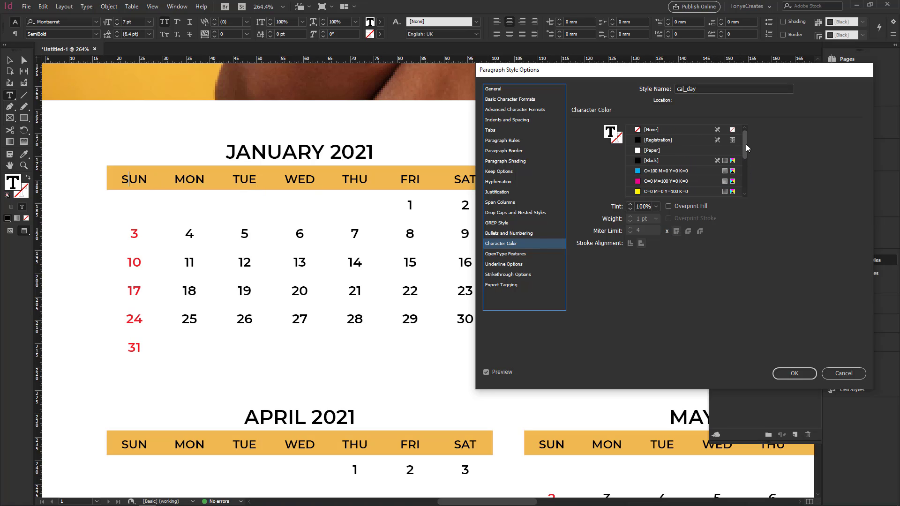
click(659, 151)
click(794, 374)
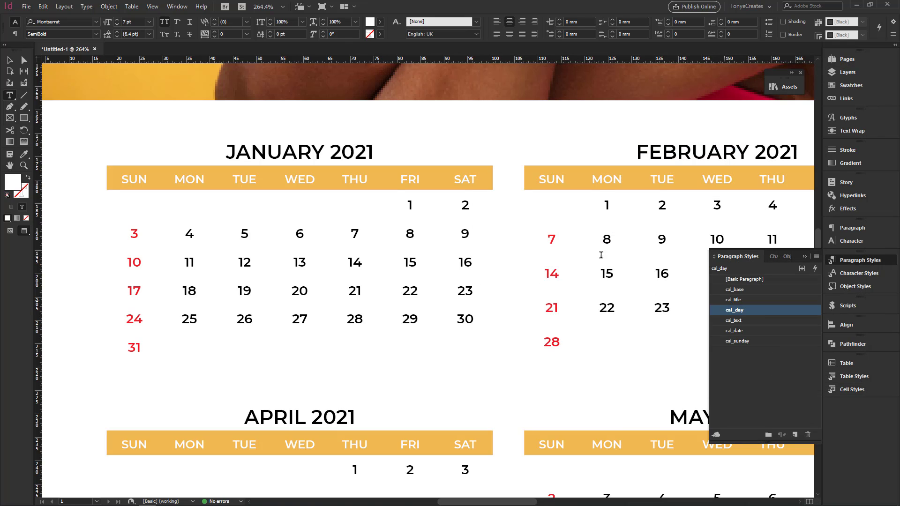
Return to the normal view and set the font style of the YEAR 2021 heading to SemiBold
click(9, 60)
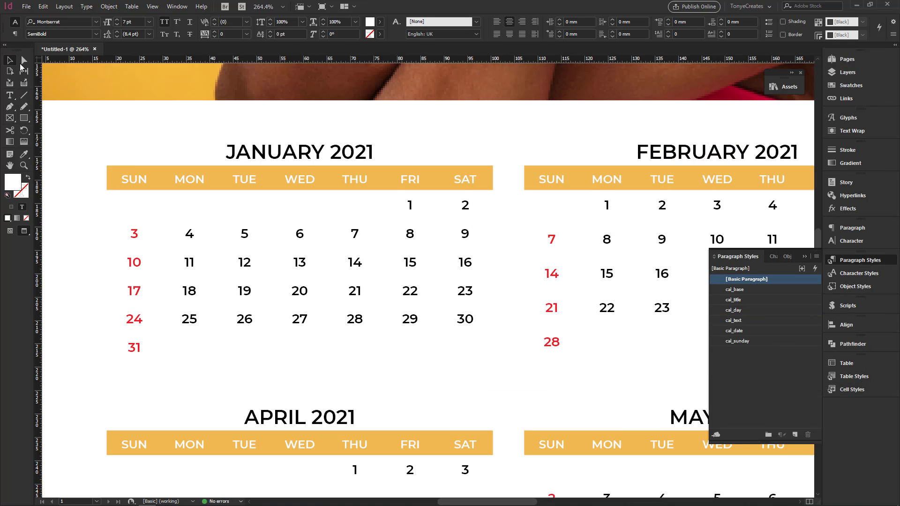
click(145, 120)
key(ctrl+0)
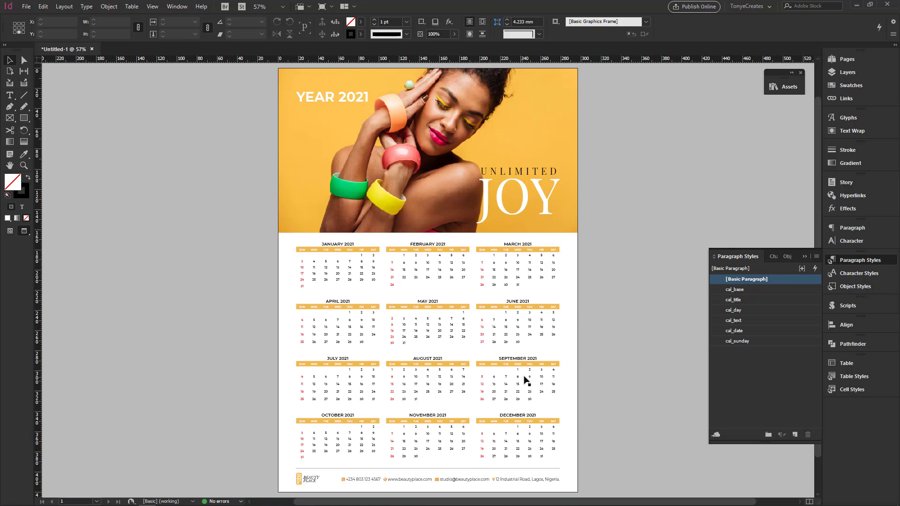
key(w)
click(353, 96)
triple_click(362, 94)
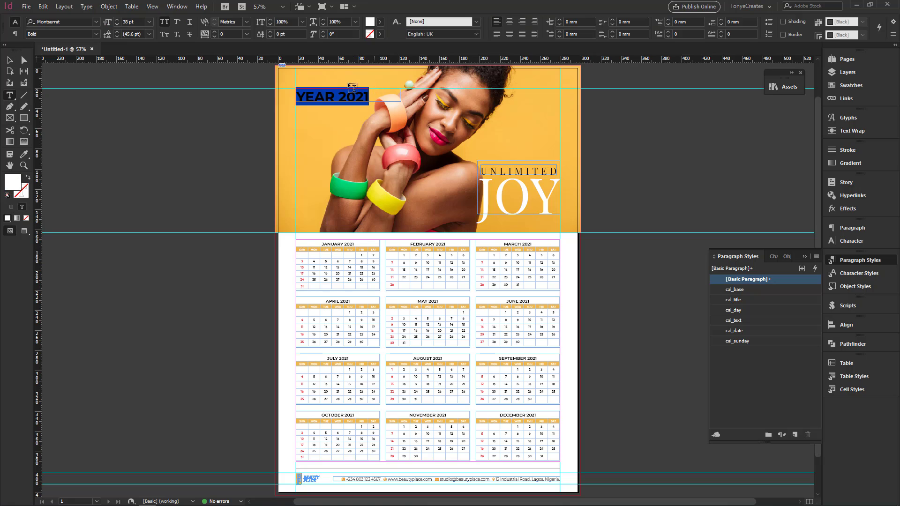
click(97, 34)
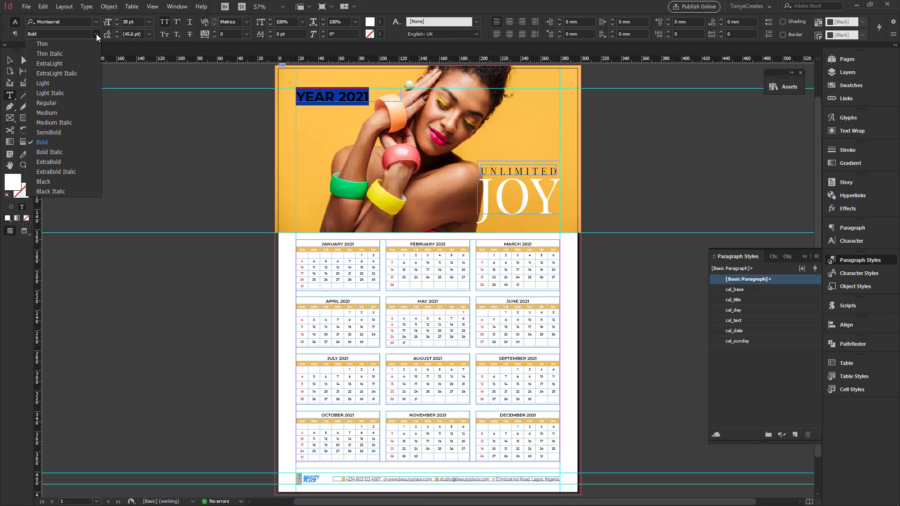
click(51, 132)
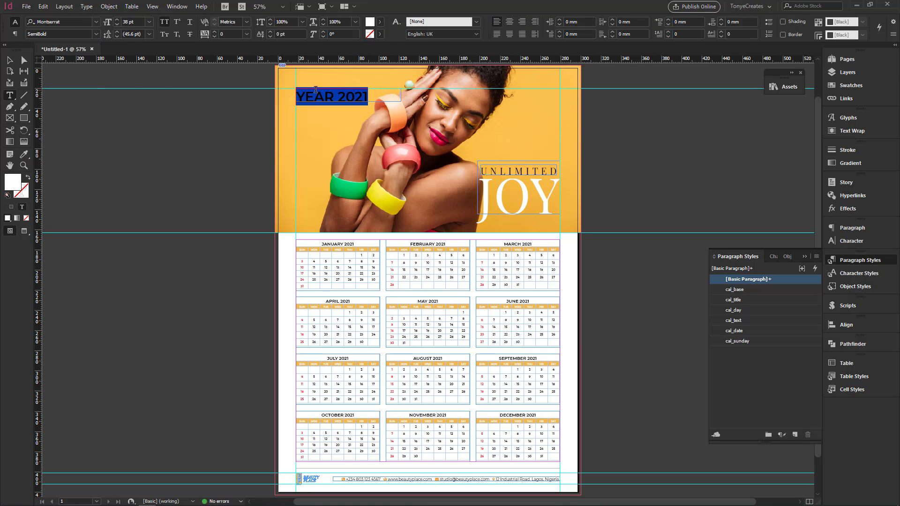
Preview the page without guides and frame edges, and examine the footer's logo and contact details
click(12, 60)
click(165, 158)
key(w)
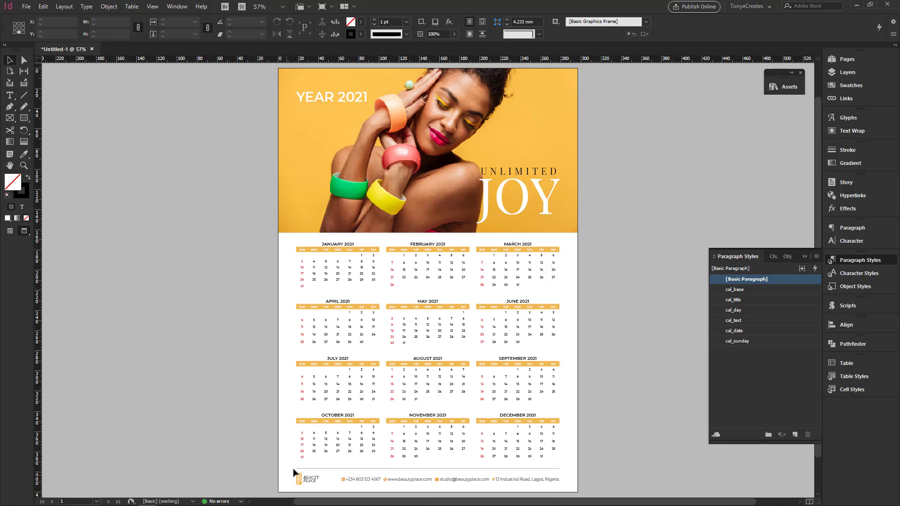
key(ctrl+space)
drag(276, 460, 589, 486)
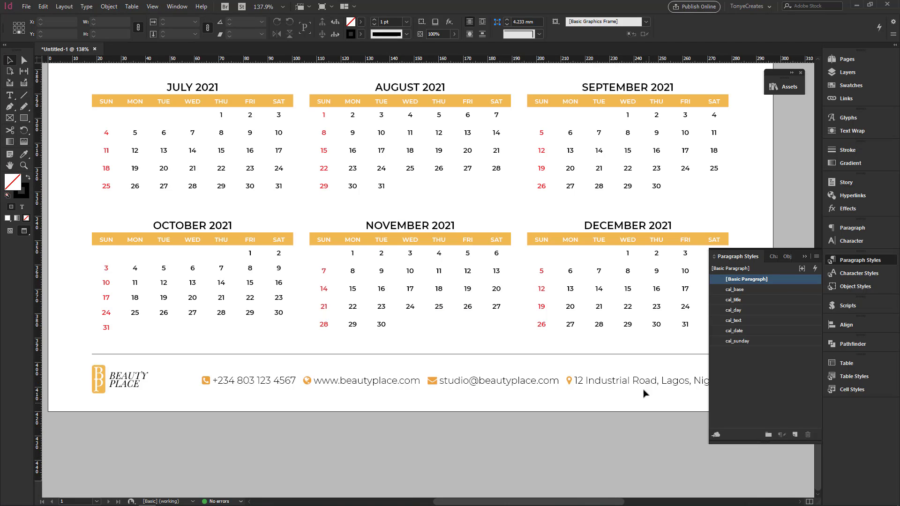
click(805, 257)
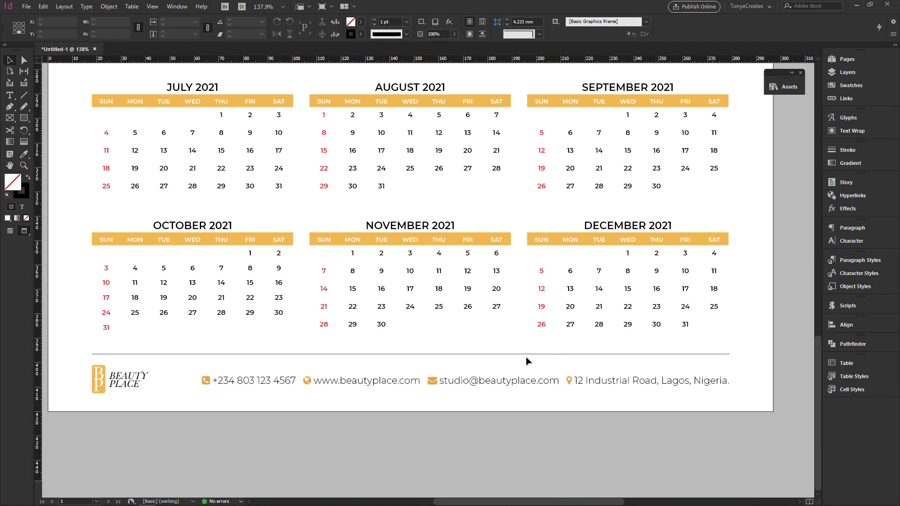
click(284, 382)
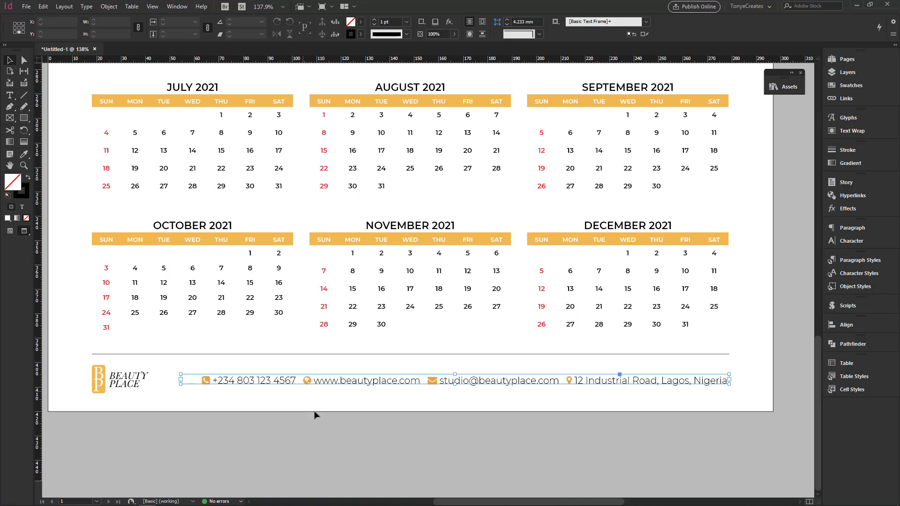
click(238, 409)
drag(99, 408, 155, 373)
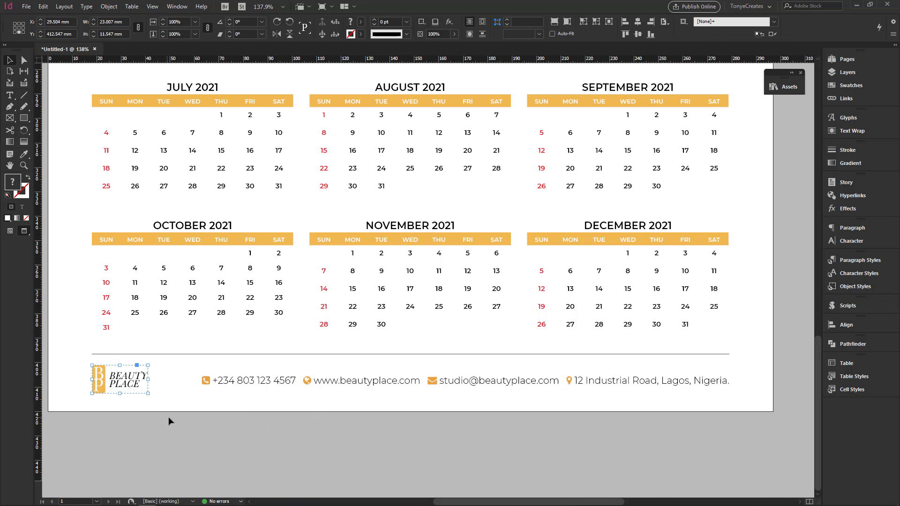
Display the FontAwesome glyphs from the phone icon in the footer's contact line and enlarge the glyph list
click(265, 385)
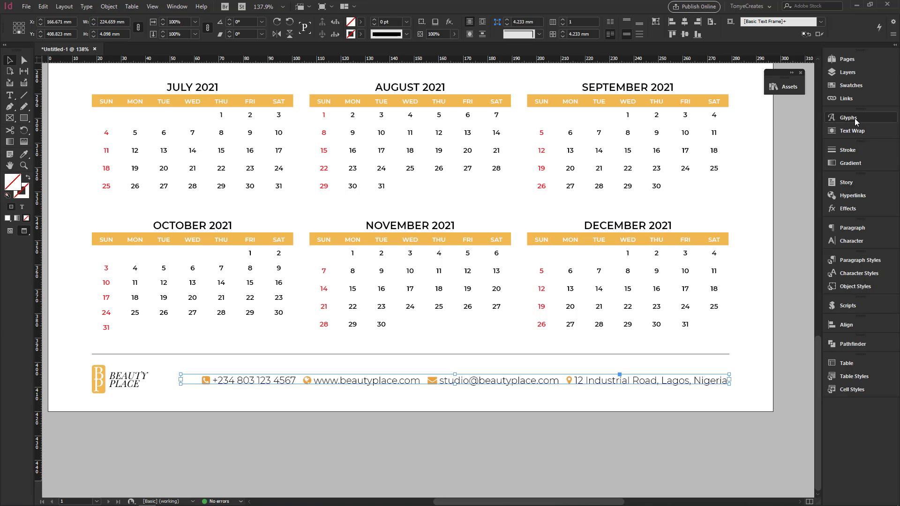
click(837, 120)
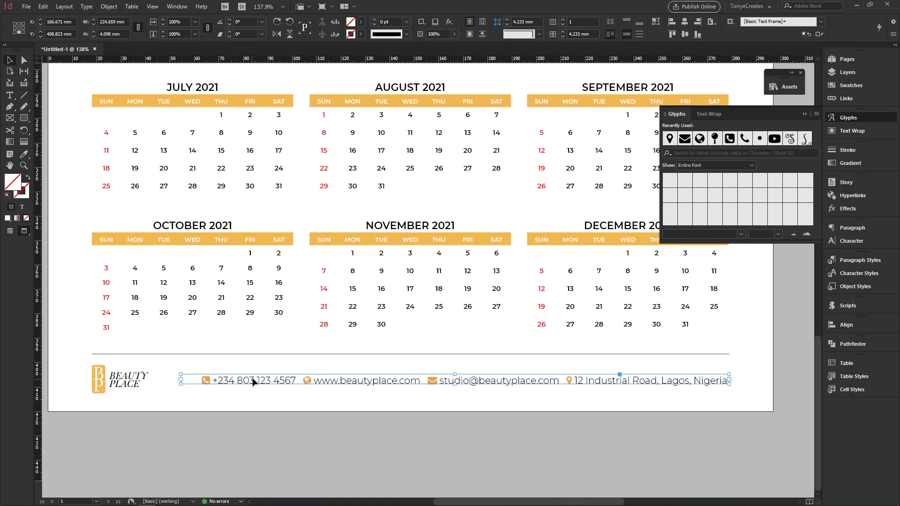
double_click(393, 381)
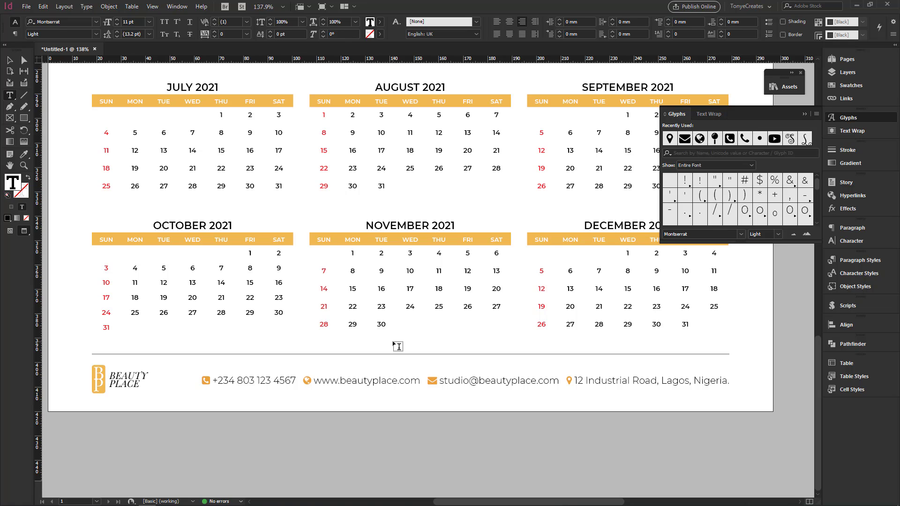
click(210, 378)
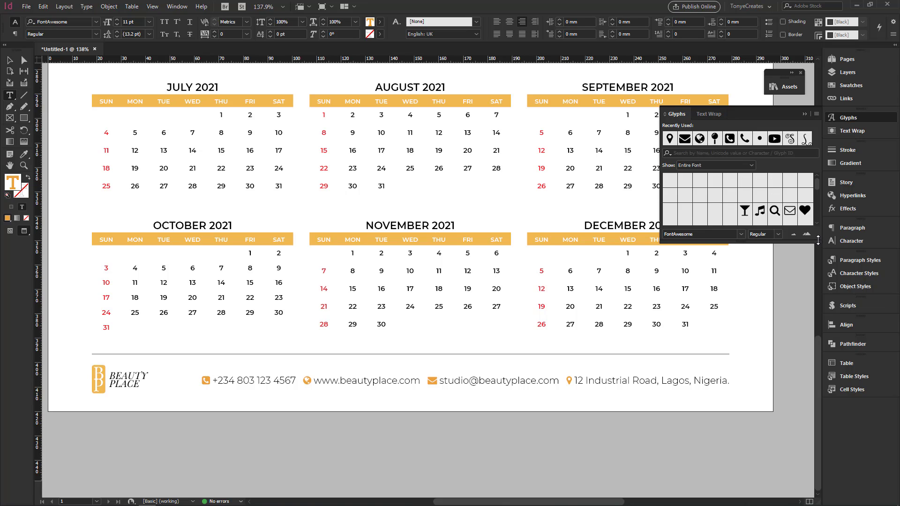
drag(818, 242, 819, 401)
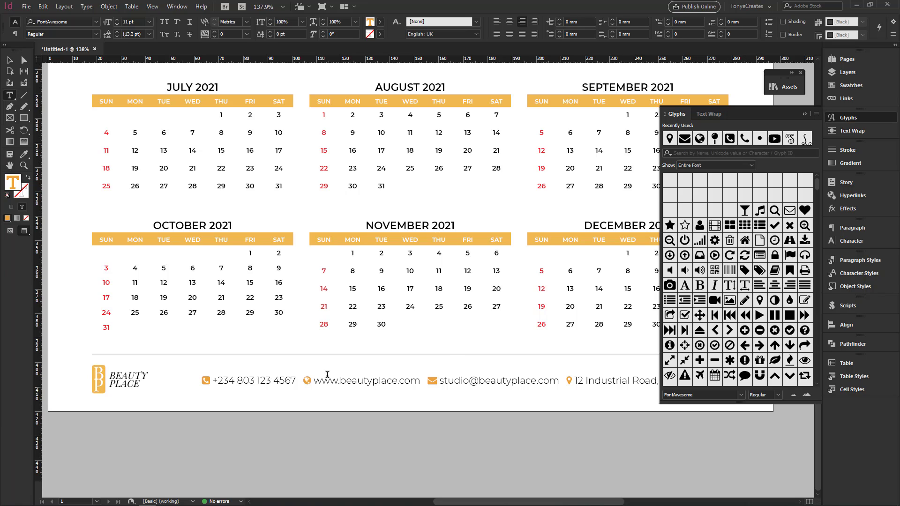
Locate the footer's globe, envelope and map pin icons in the FontAwesome glyph set by selecting each one
click(310, 382)
drag(305, 381, 313, 381)
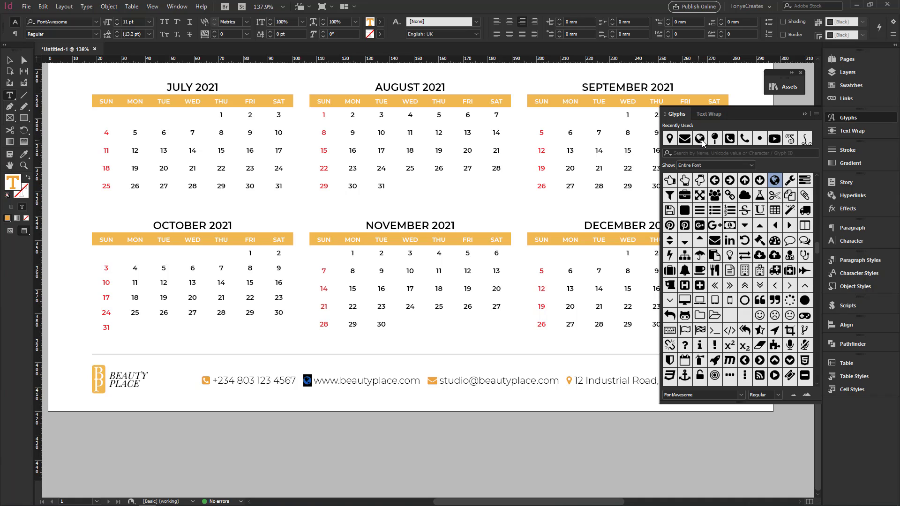
drag(430, 382, 440, 382)
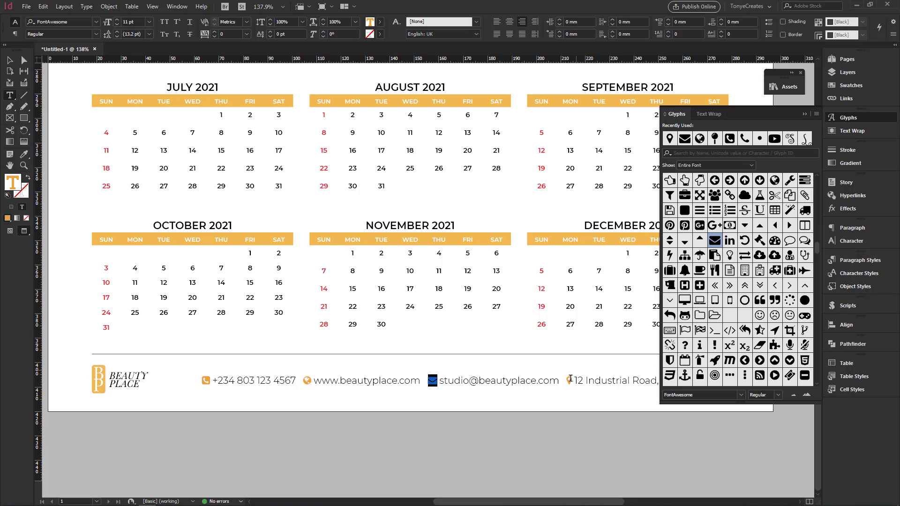
drag(566, 381, 573, 380)
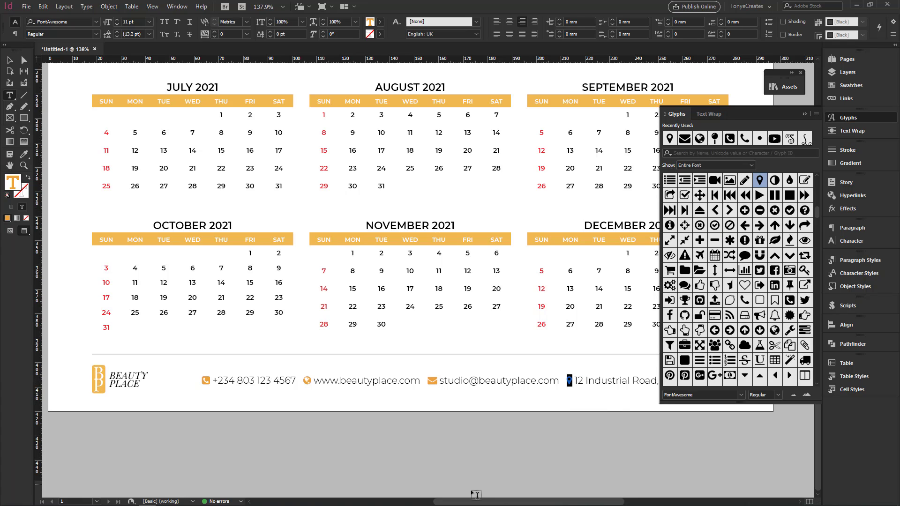
Deselect the footer contact text and review the whole calendar page
mouse_move(478, 502)
mouse_down()
mouse_move(511, 502)
mouse_move(484, 502)
mouse_up()
click(10, 60)
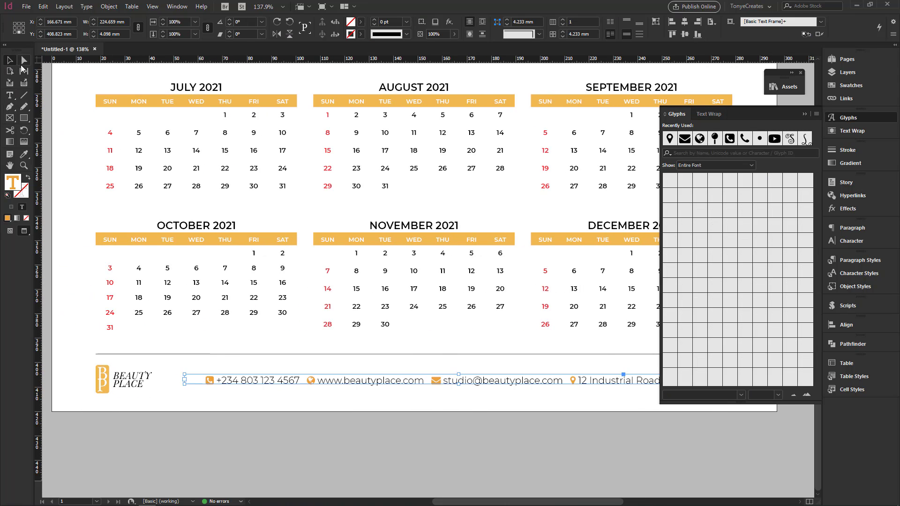
key(ctrl+0)
click(579, 271)
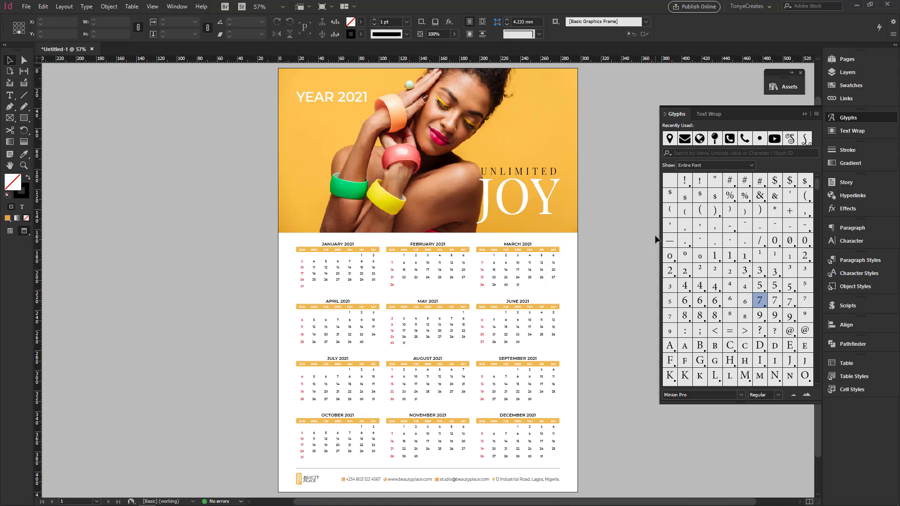